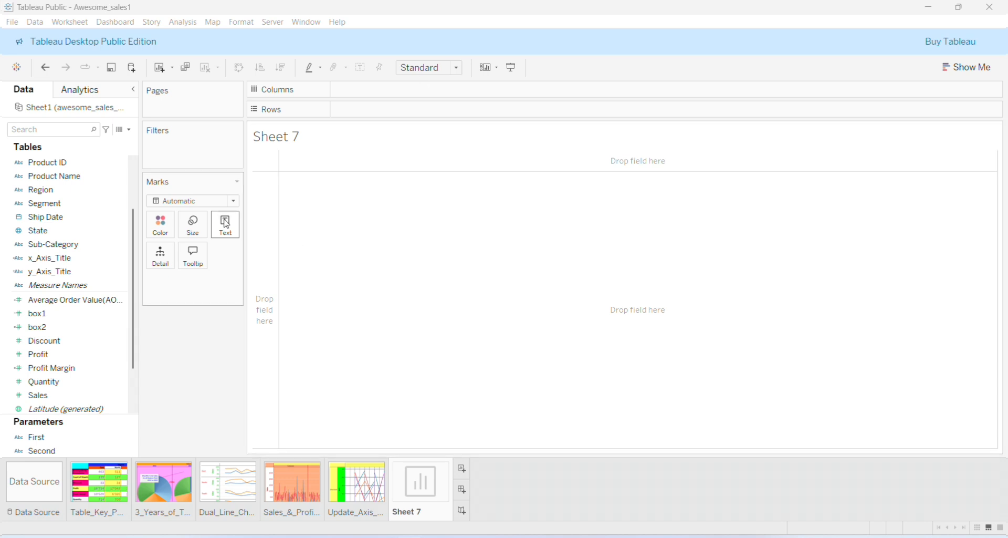
Add Region and State as filters with all of their values selected
left_click(27, 192)
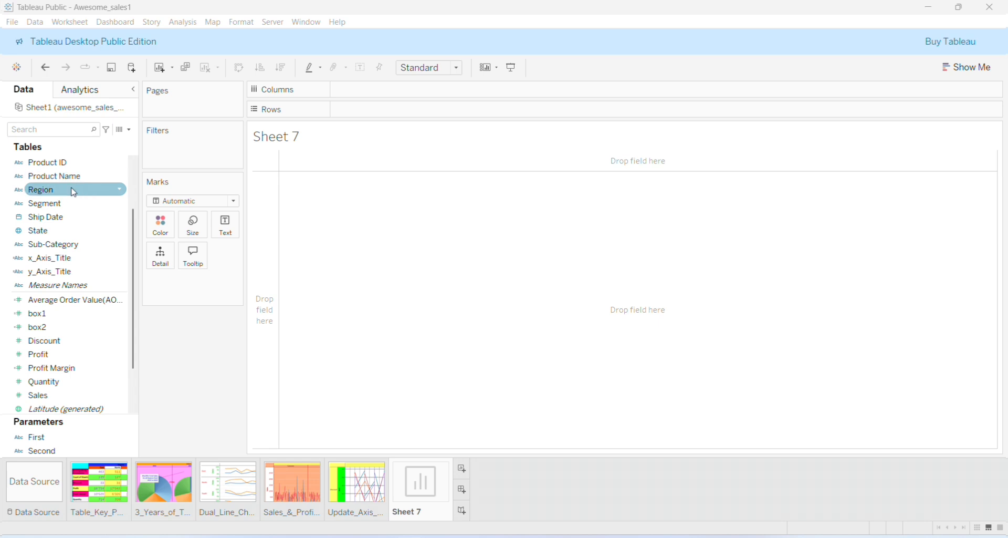
left_click_drag(74, 189, 190, 148)
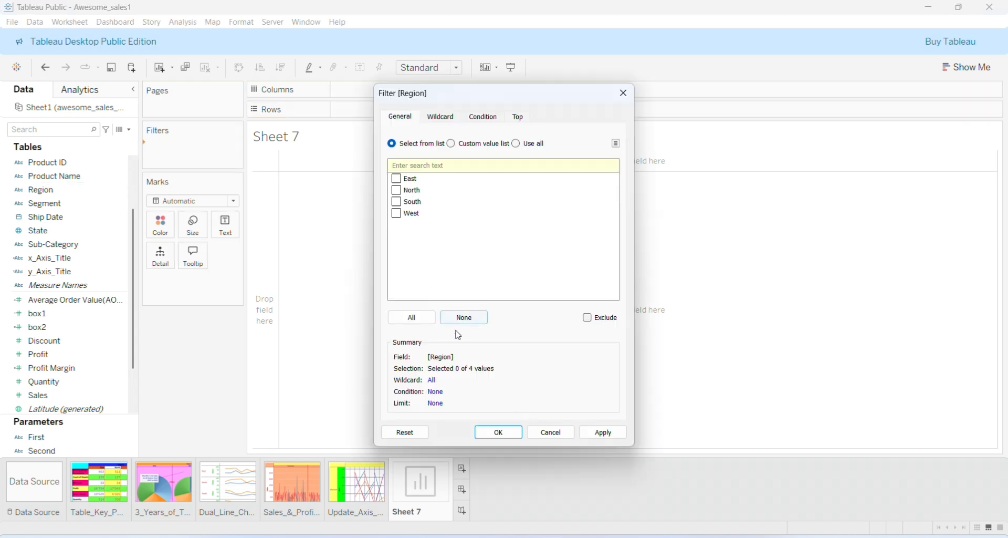
left_click(412, 319)
left_click(499, 432)
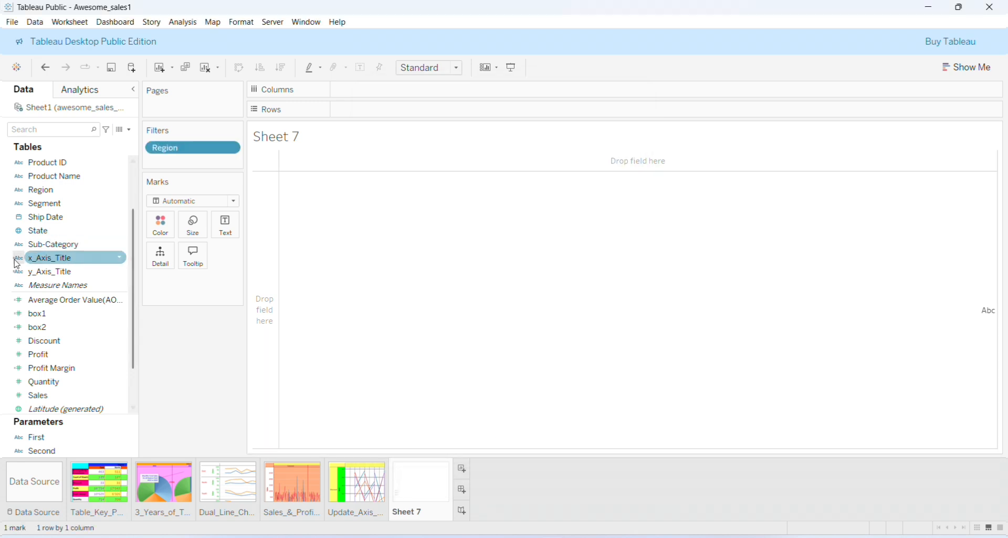
left_click_drag(34, 231, 154, 167)
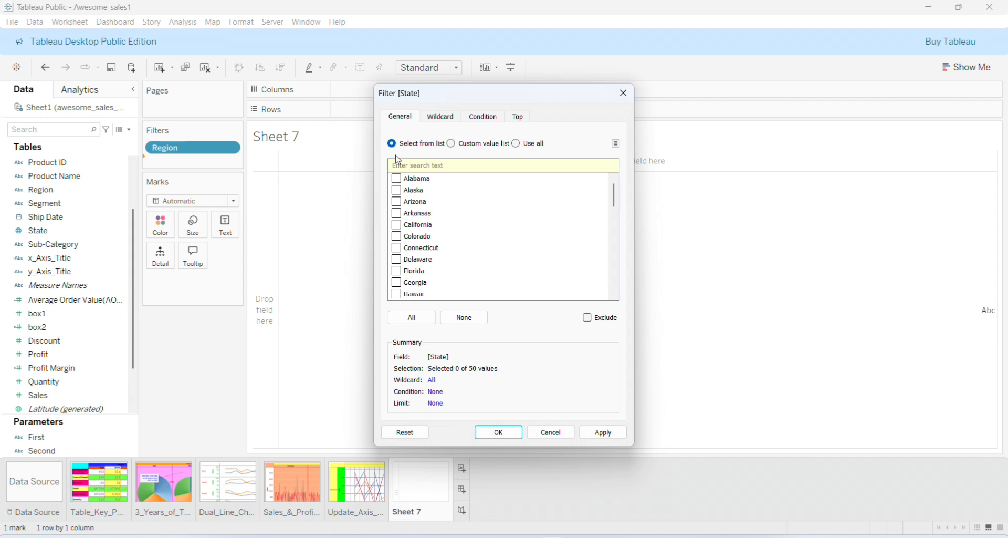
left_click(412, 317)
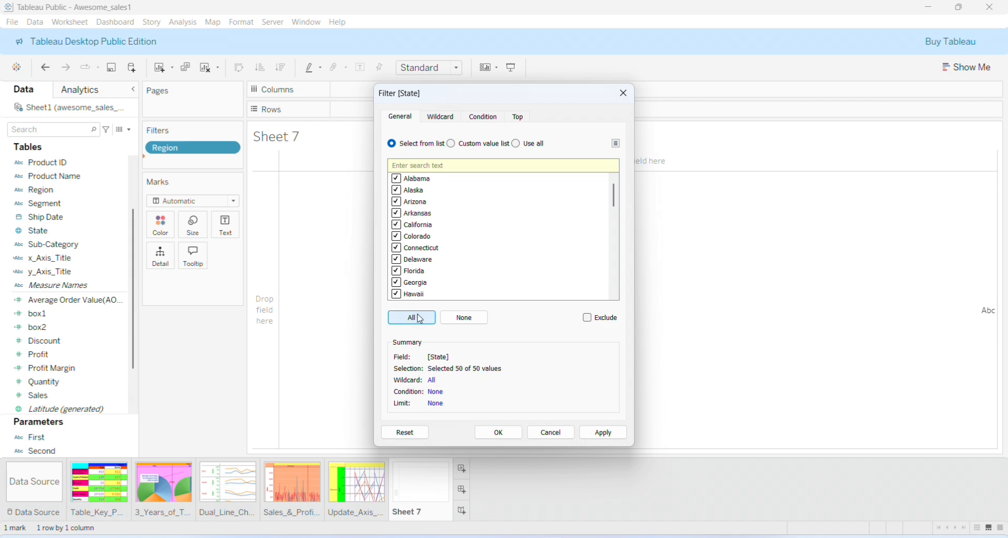
left_click(499, 431)
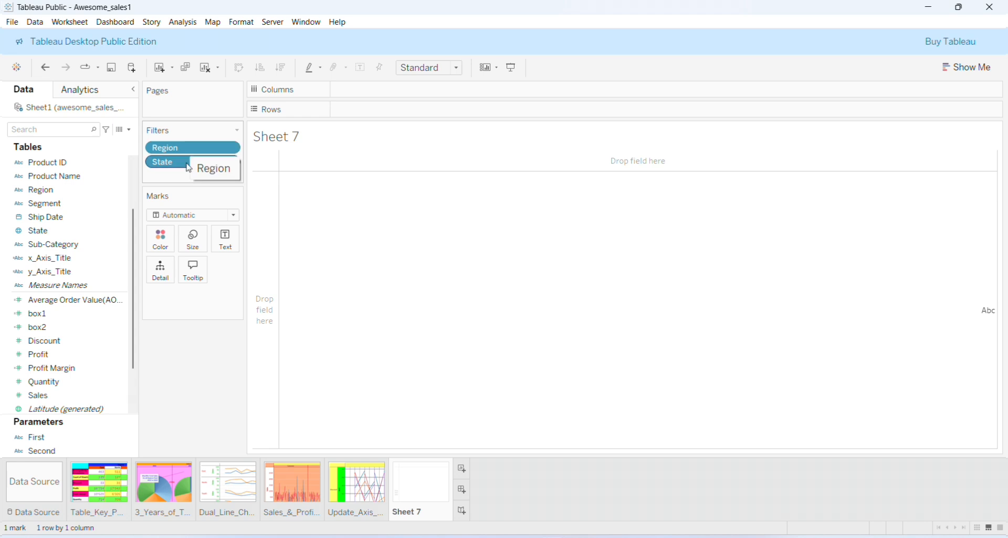
Add Region and State to the marks as detail fields
left_click(52, 245)
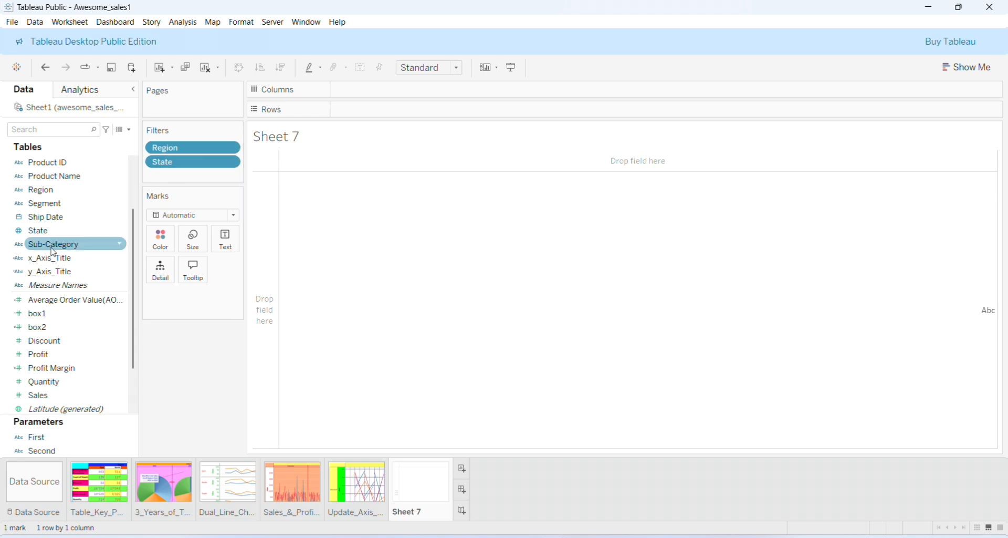
left_click(19, 265)
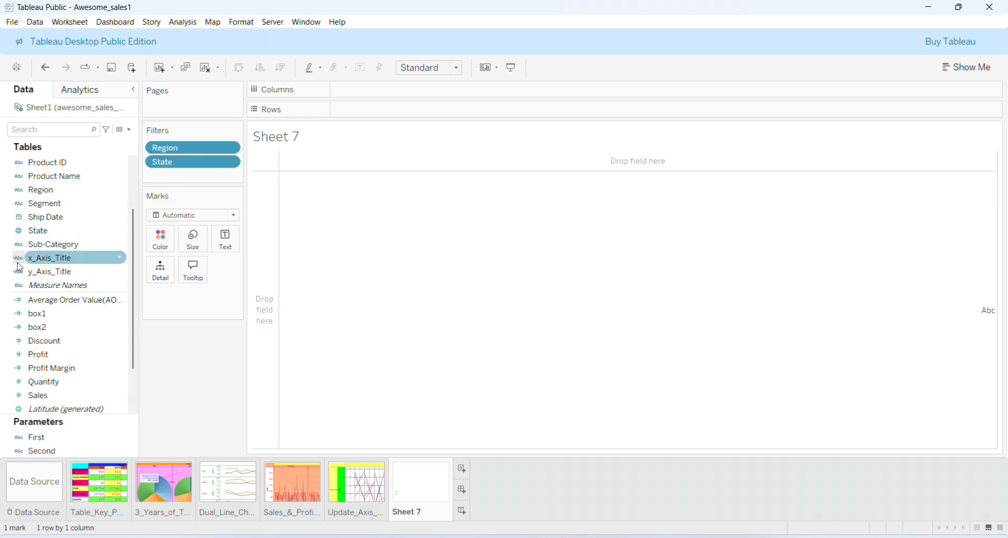
left_click(21, 192)
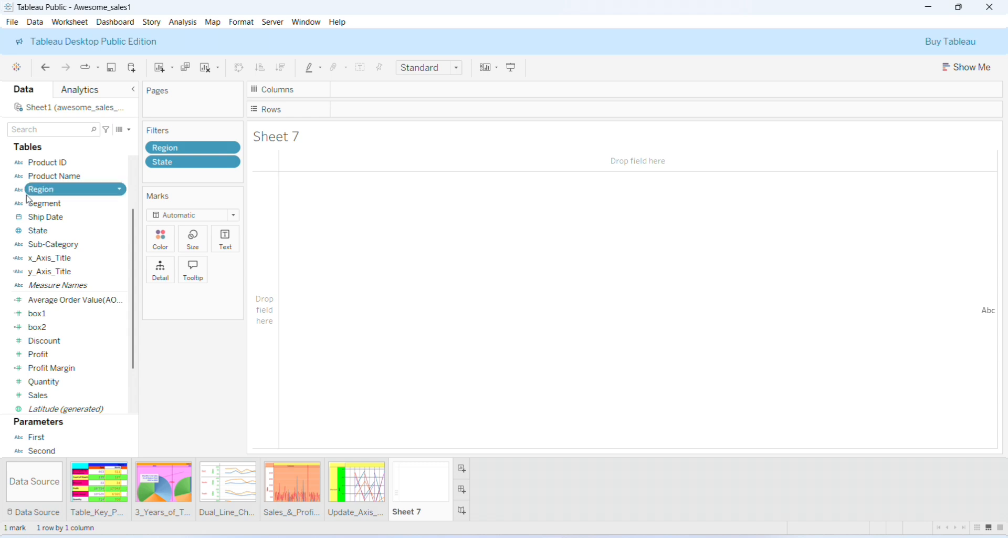
left_click_drag(21, 191, 151, 305)
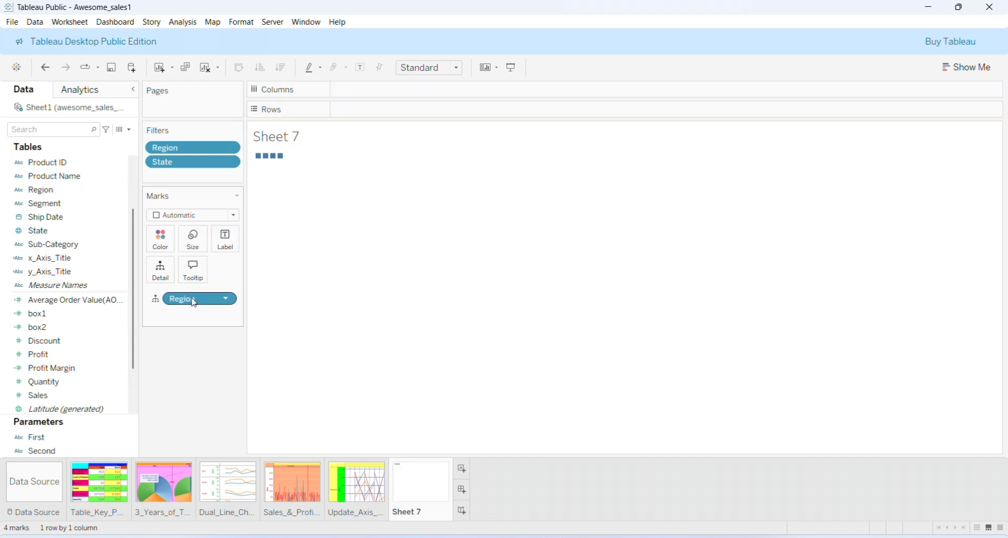
left_click(157, 302)
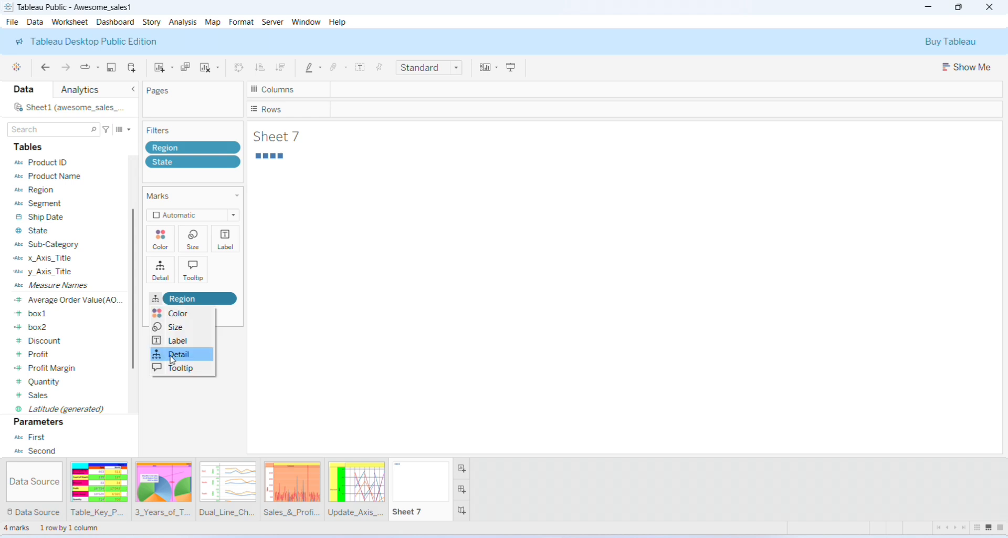
left_click(290, 342)
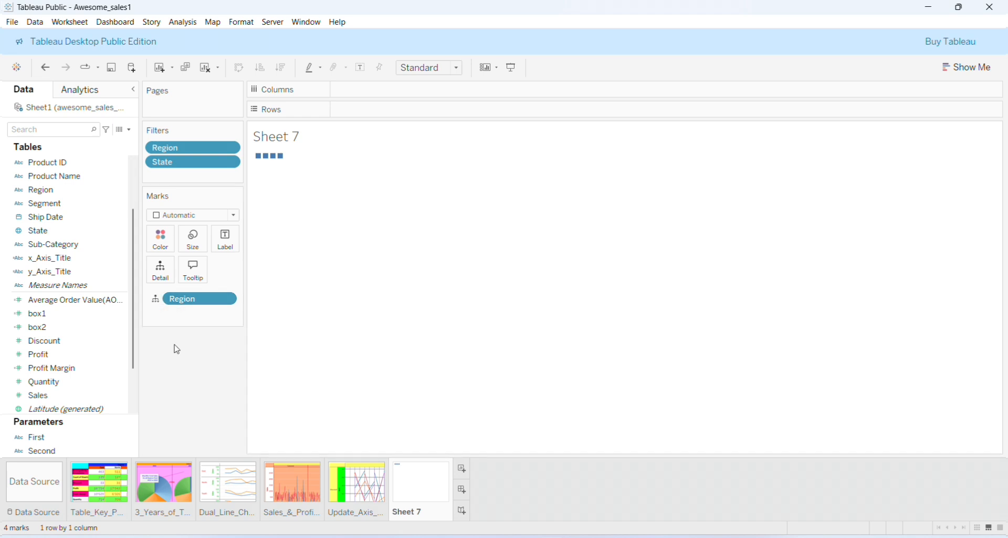
left_click(127, 327)
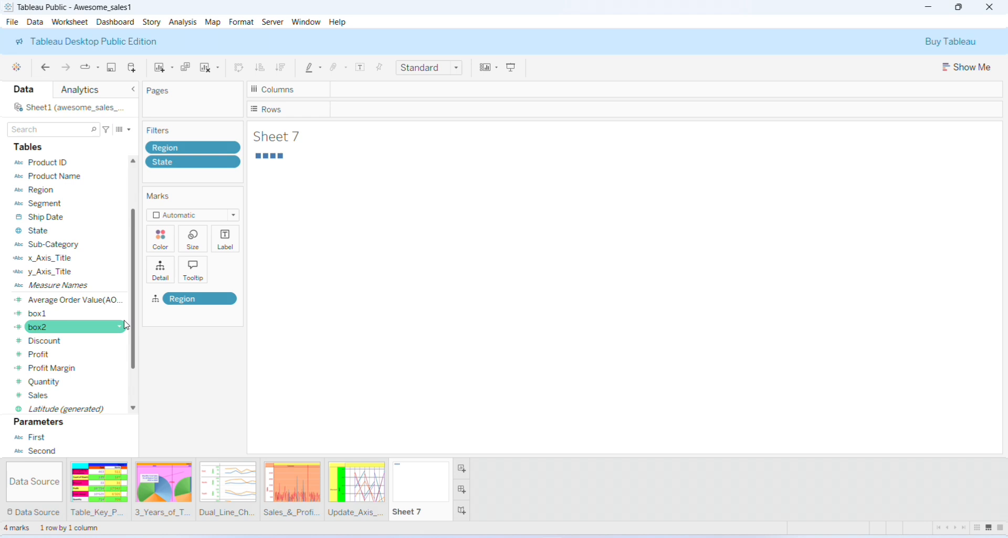
left_click_drag(72, 230, 194, 311)
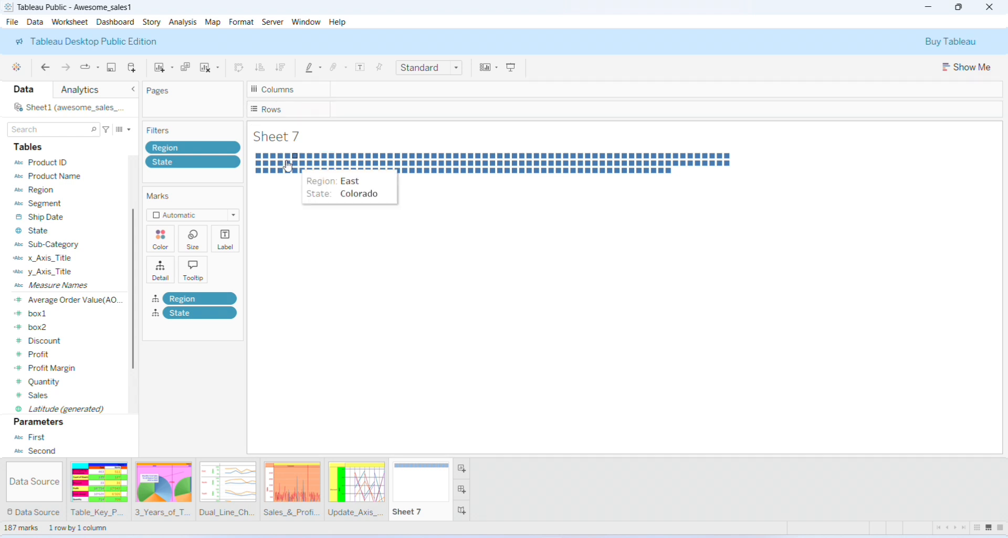
Plot Profit on the columns against Sales on the rows and fit the chart to the entire view
left_click(79, 313)
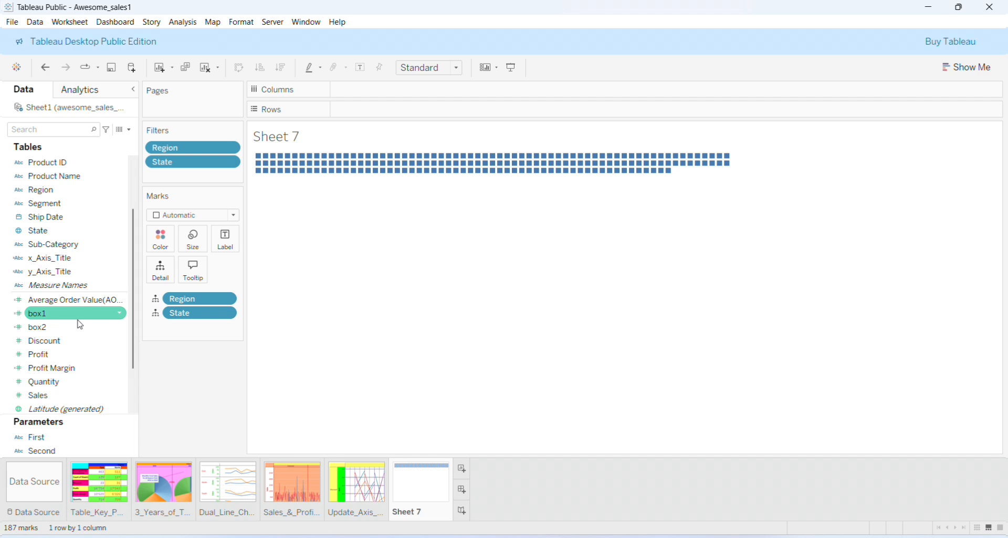
left_click(79, 326)
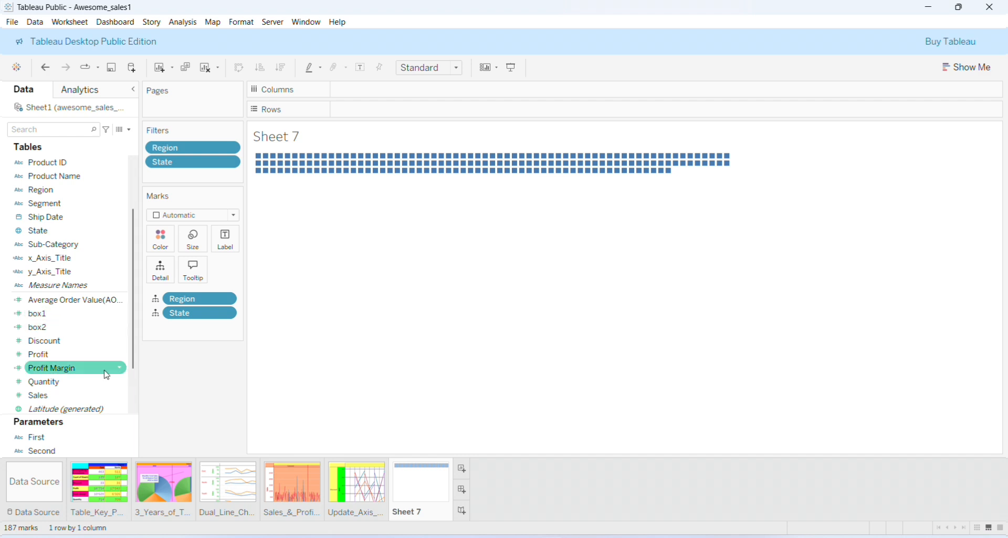
left_click_drag(90, 356, 415, 93)
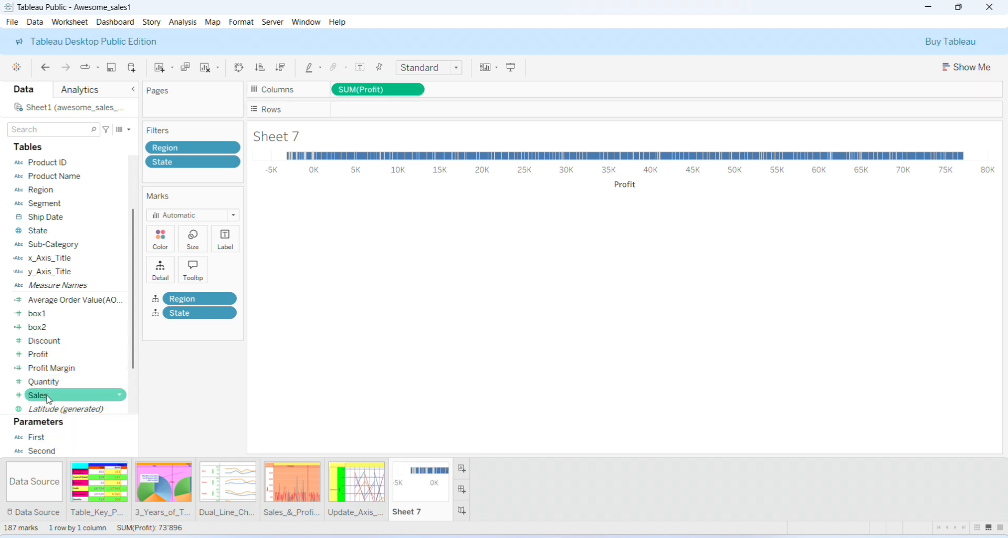
left_click_drag(40, 395, 366, 118)
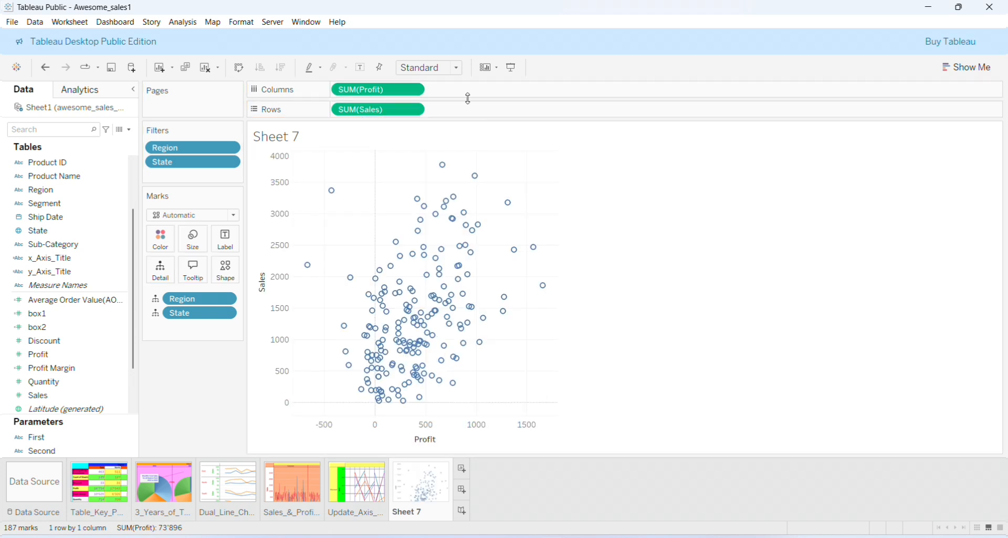
left_click(455, 68)
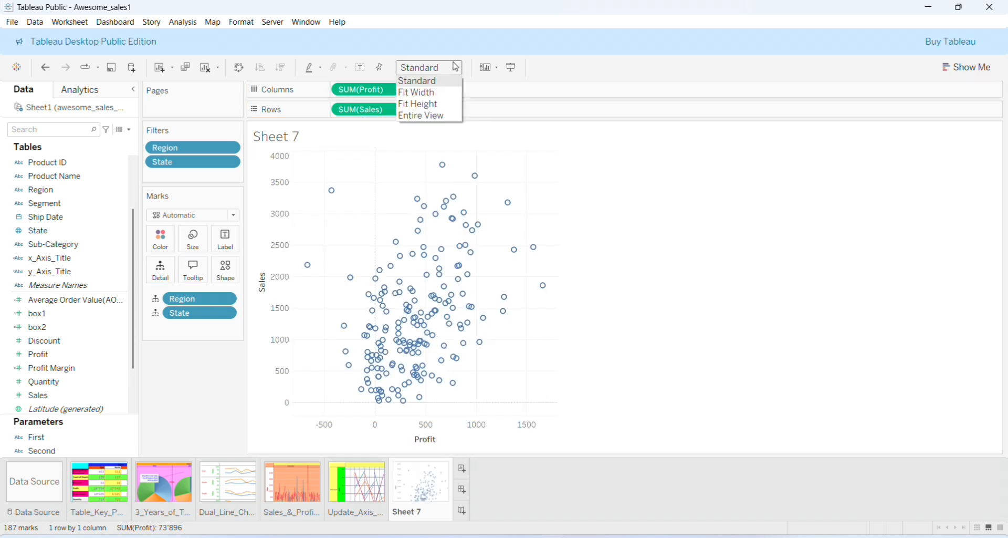
left_click(440, 116)
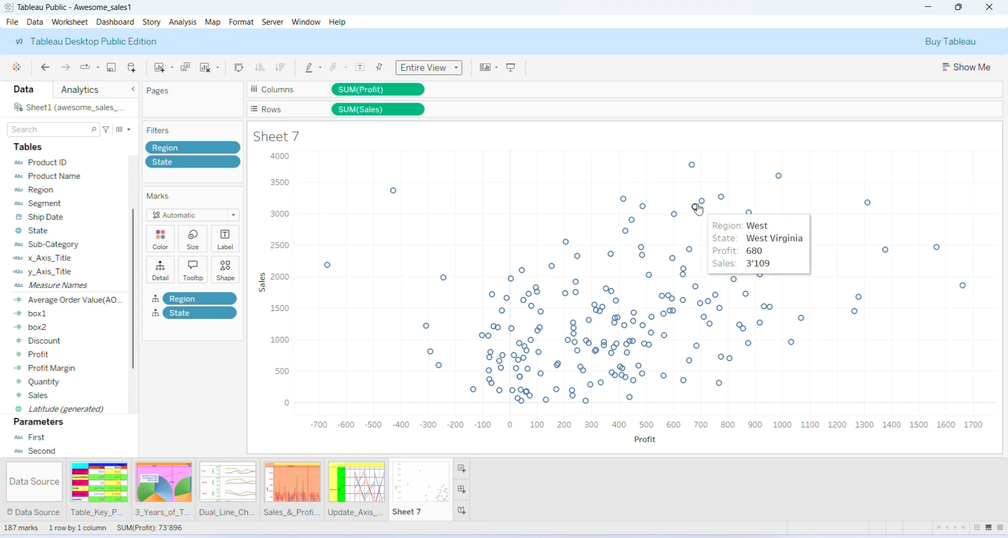
Change the aggregation of both Profit and Sales to Average
mouse_move(703, 203)
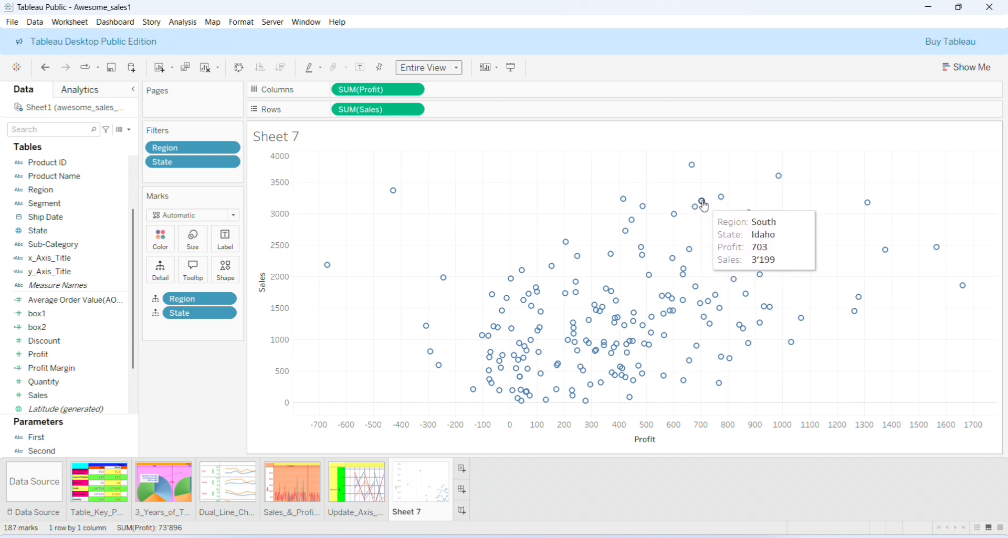
mouse_move(689, 177)
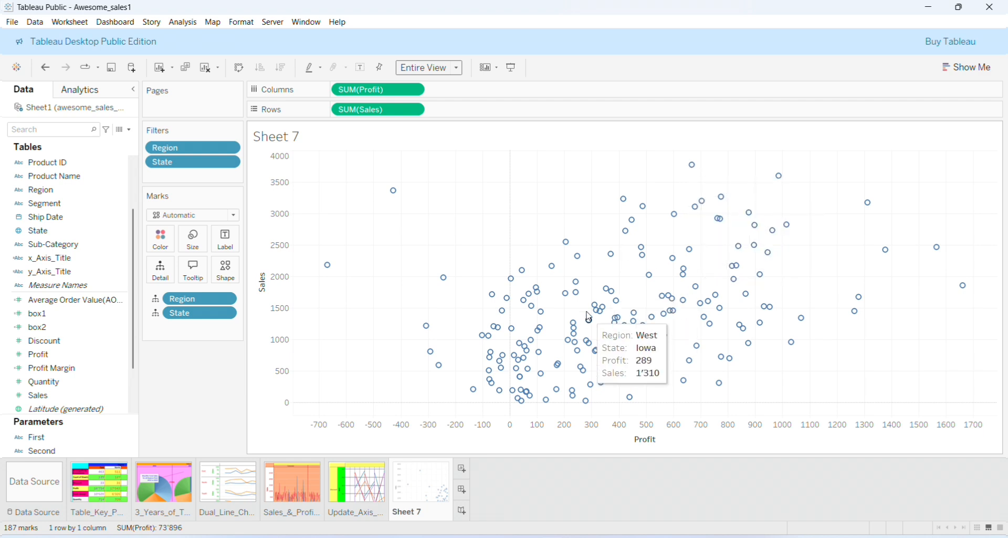
mouse_move(576, 284)
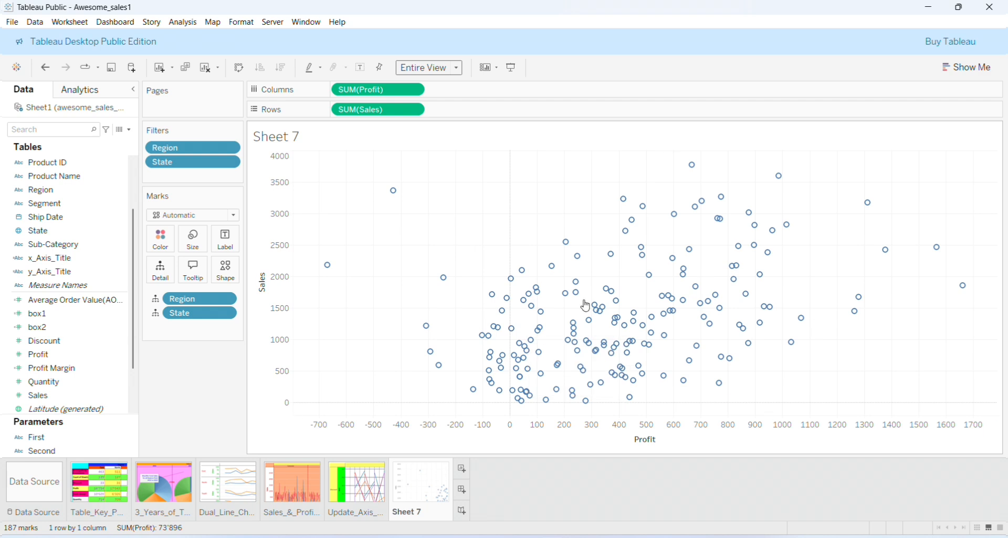
mouse_move(737, 268)
mouse_move(744, 329)
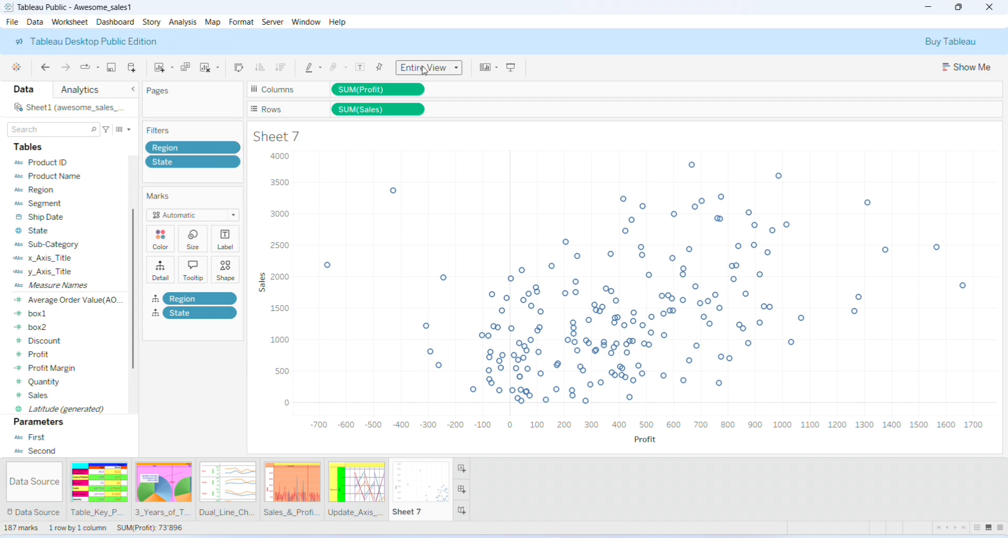
left_click(415, 89)
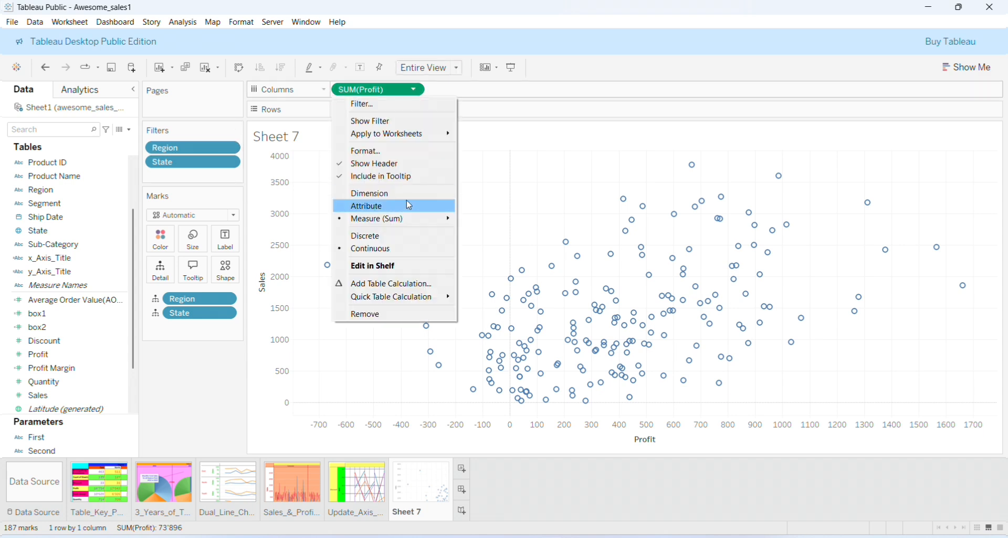
mouse_move(412, 219)
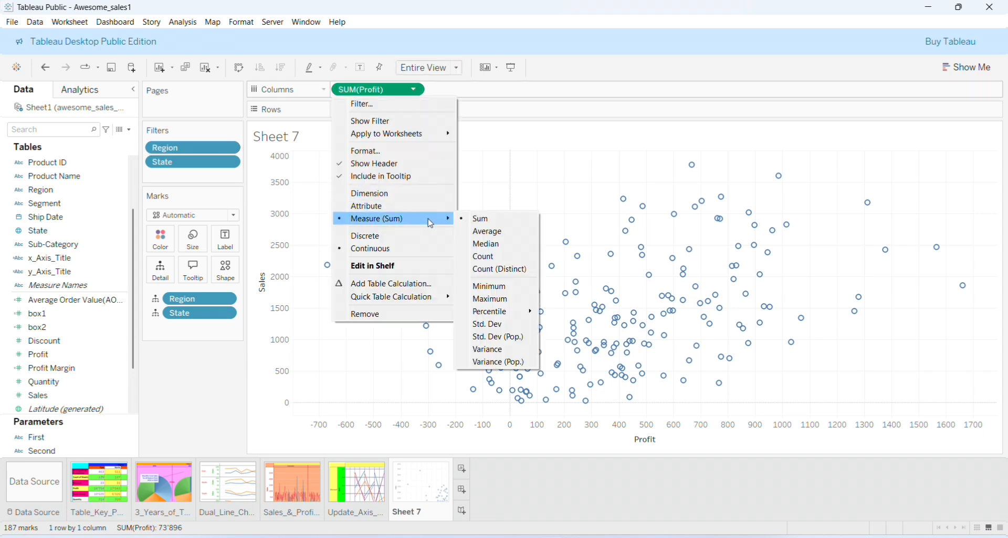
left_click(492, 237)
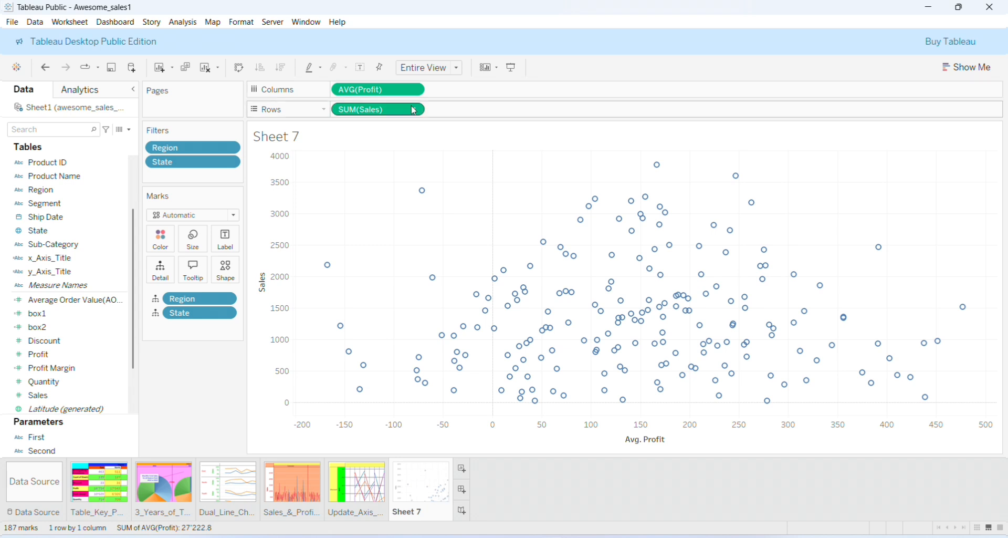
left_click(415, 109)
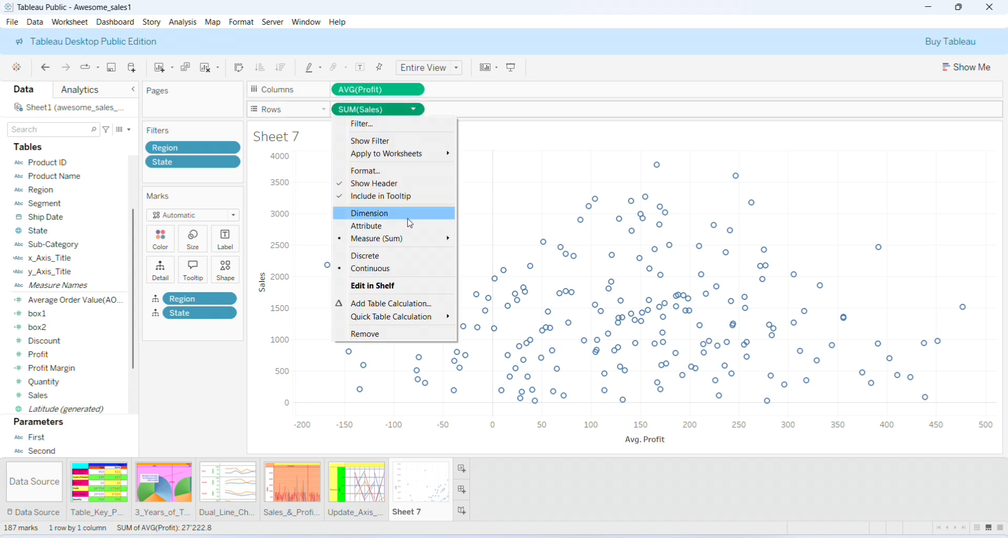
mouse_move(422, 238)
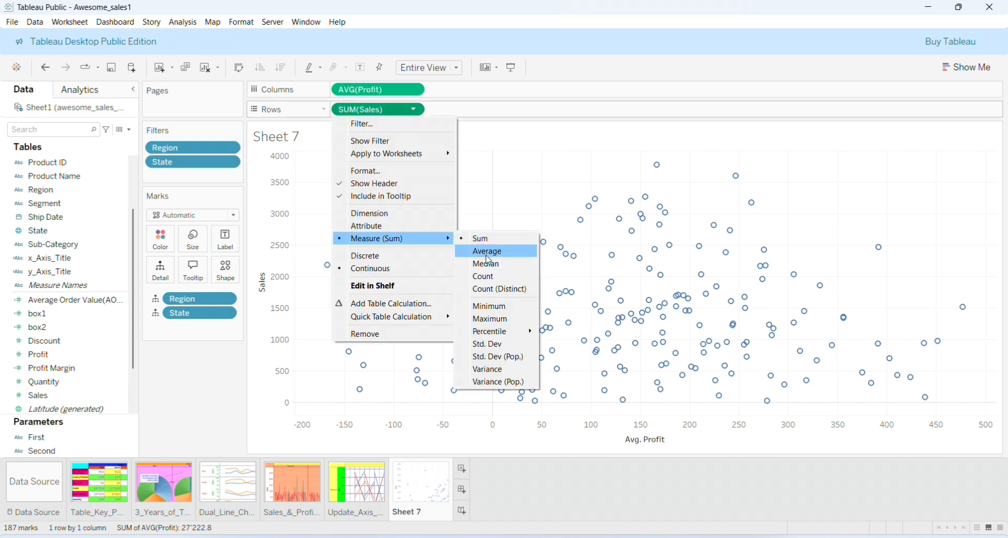
left_click(489, 258)
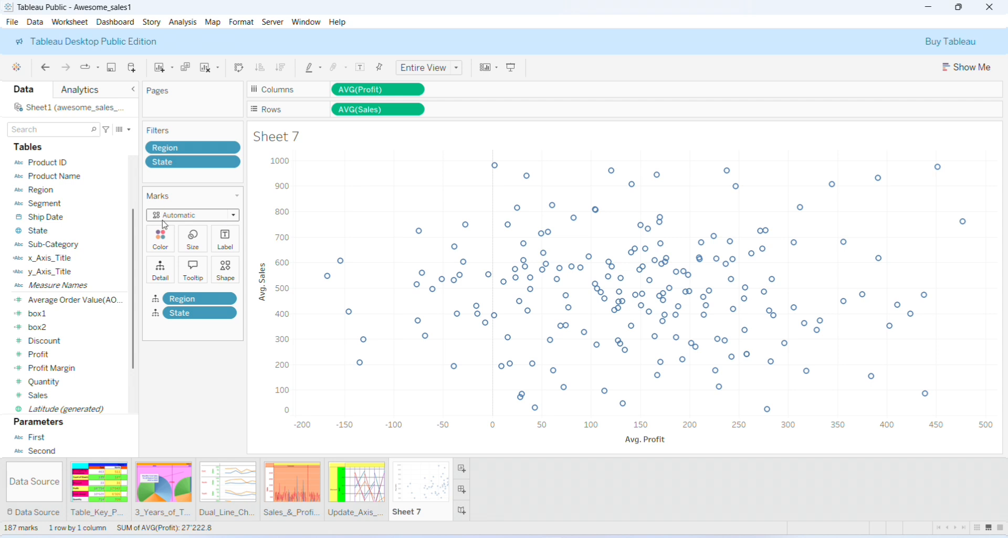
Set the chart's mark type to Density
left_click(235, 216)
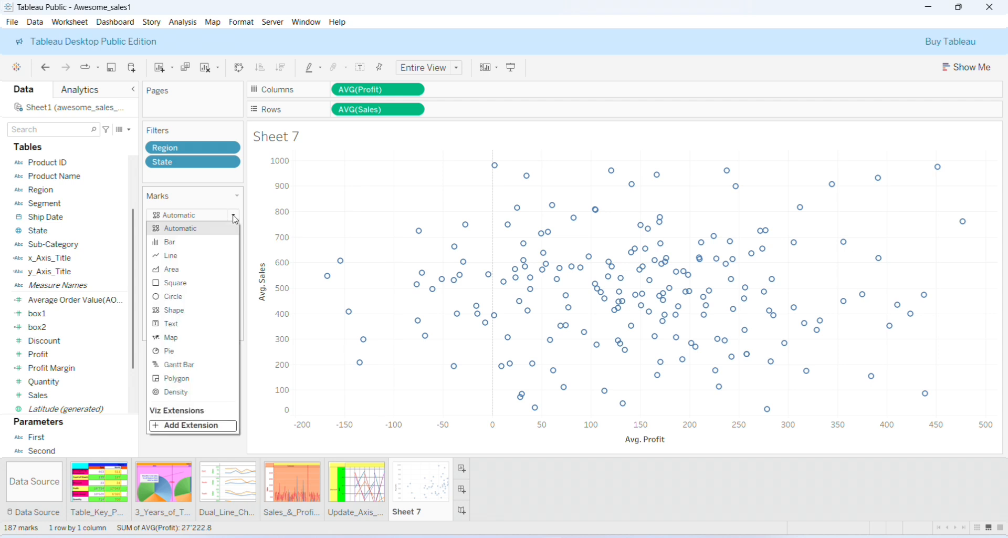
left_click(198, 393)
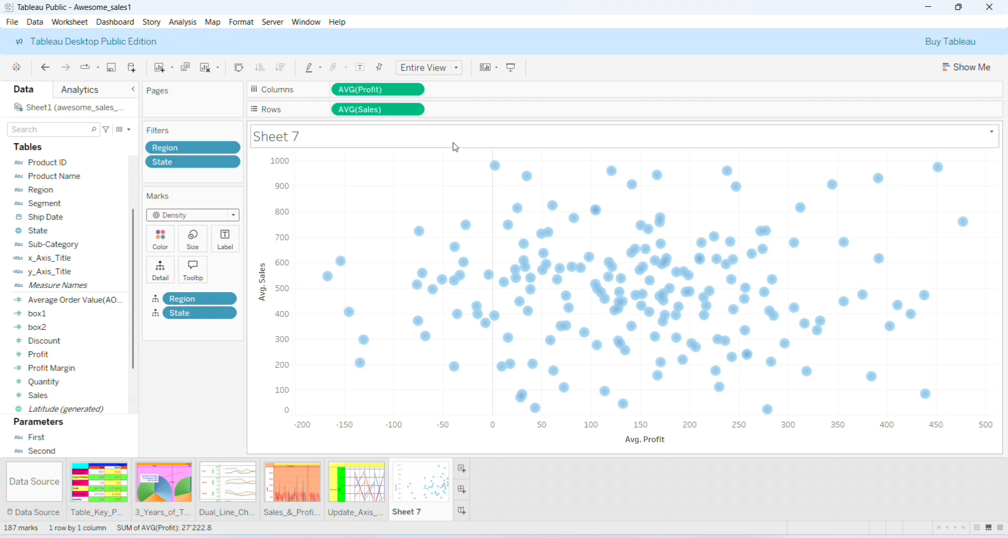
Replace the worksheet's title with the text Density_Chart_AVG_Sales_&_Profit_by_Region
right_click(453, 144)
left_click(482, 151)
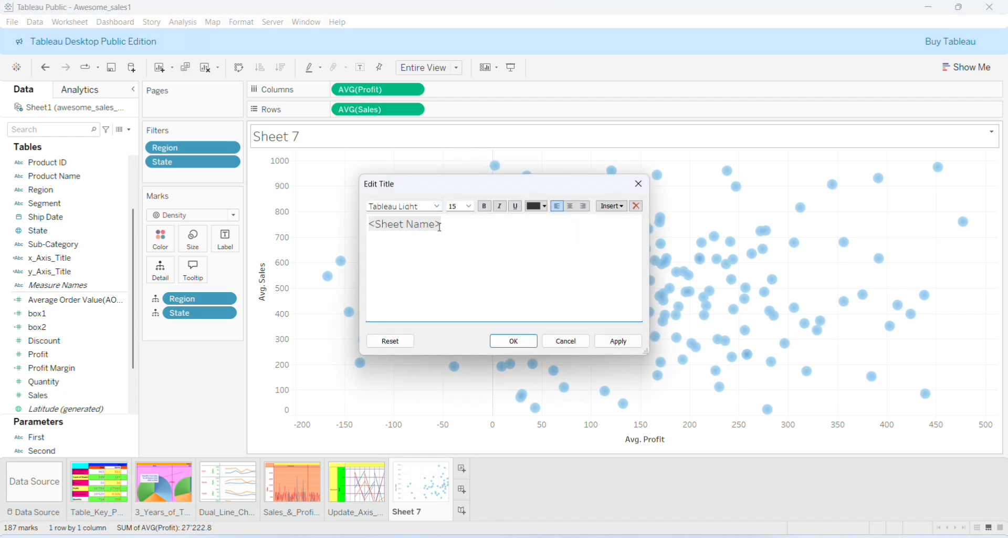
key("BackSpace")
type("Densi")
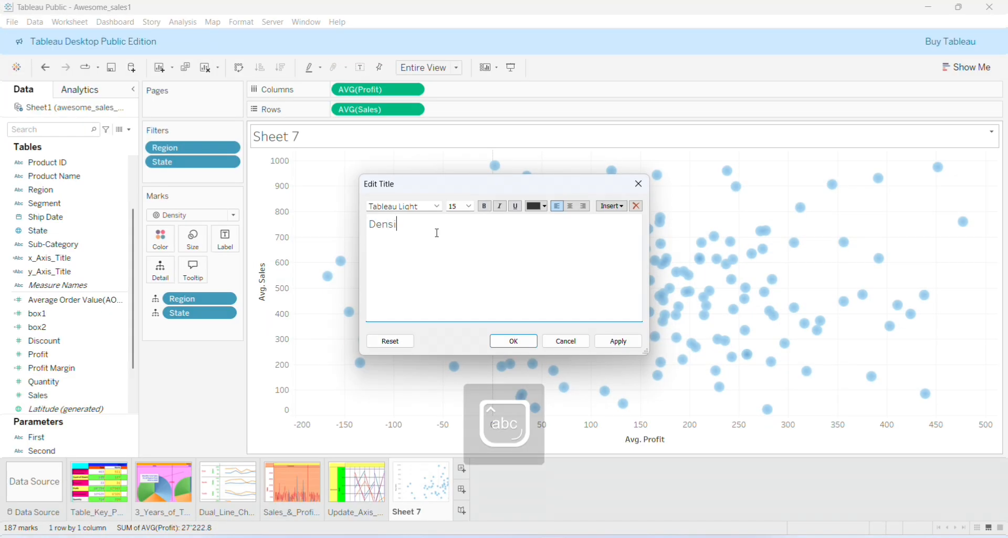
type("ty_Chart")
key("Caps_Lock")
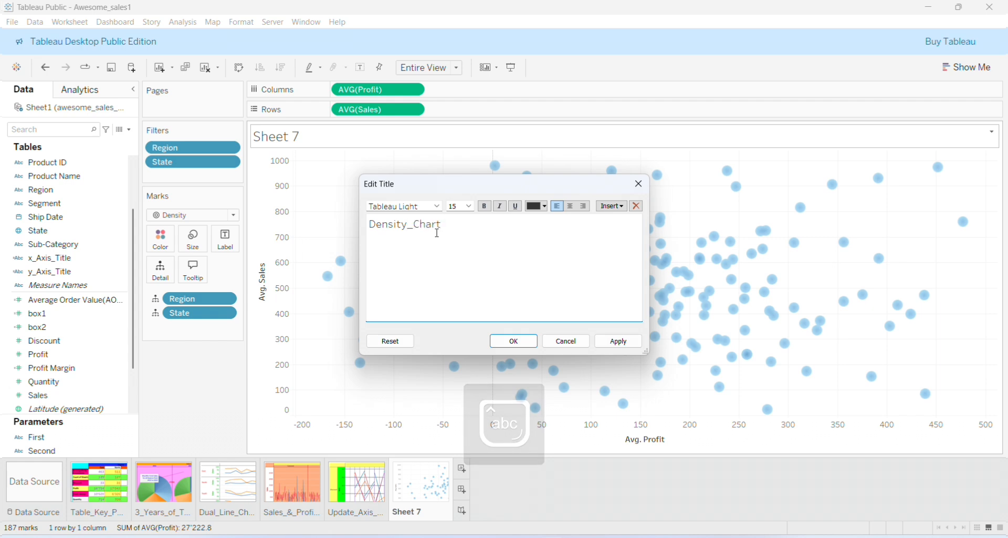
type("_A")
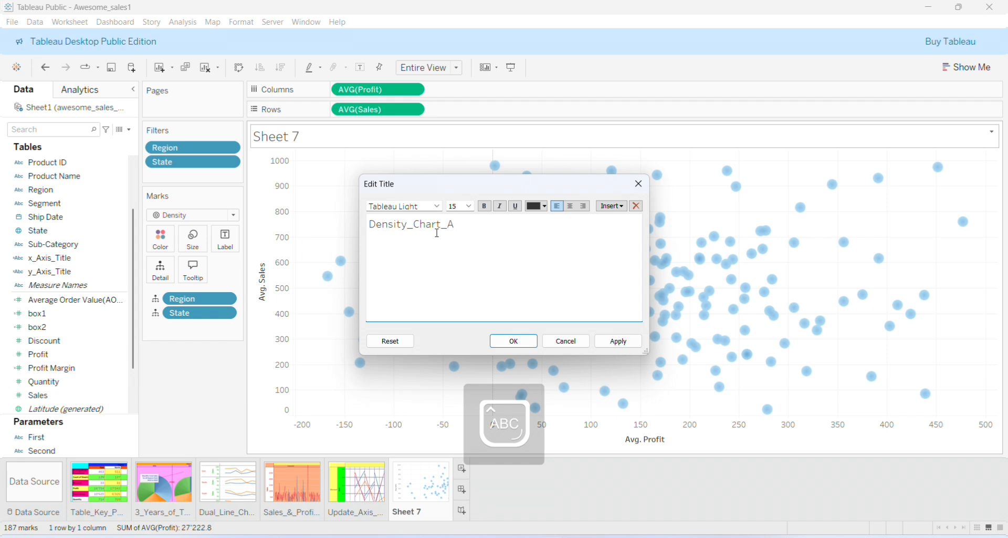
type("VG")
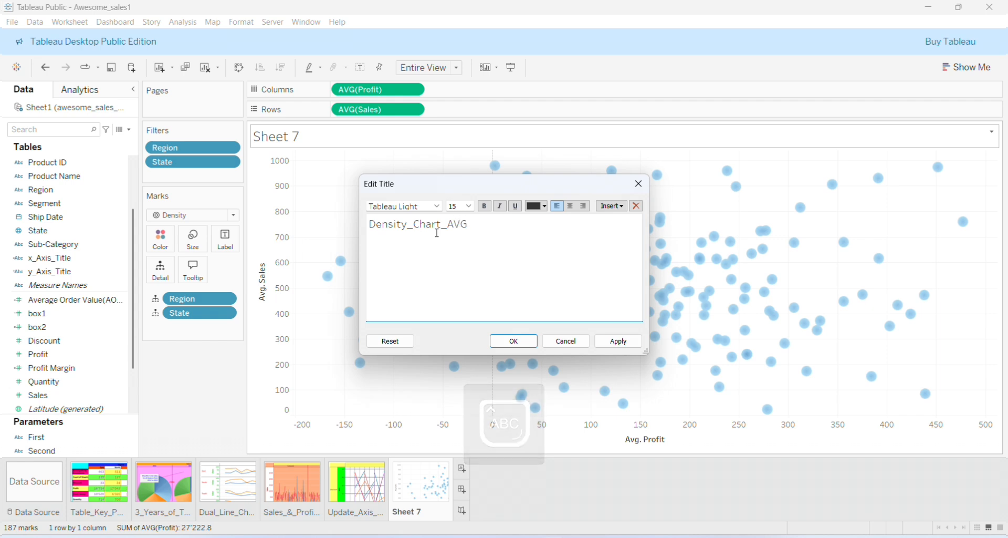
type("_")
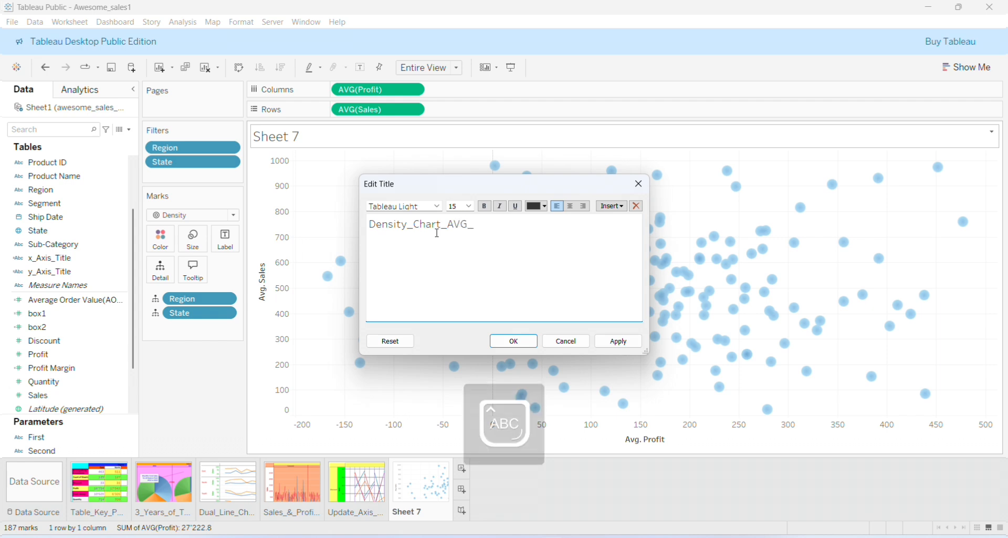
type("S")
key("Caps_Lock")
type("ales_")
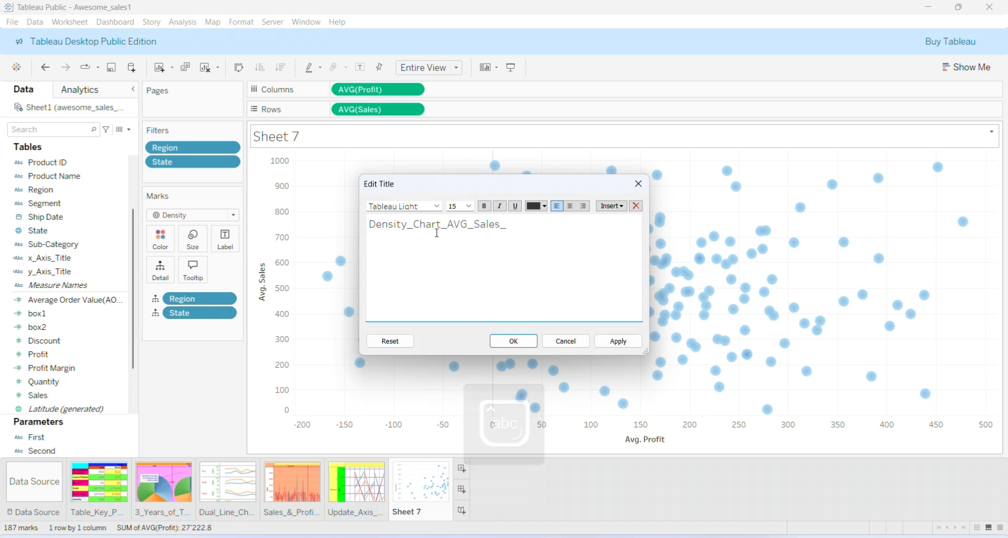
type("&")
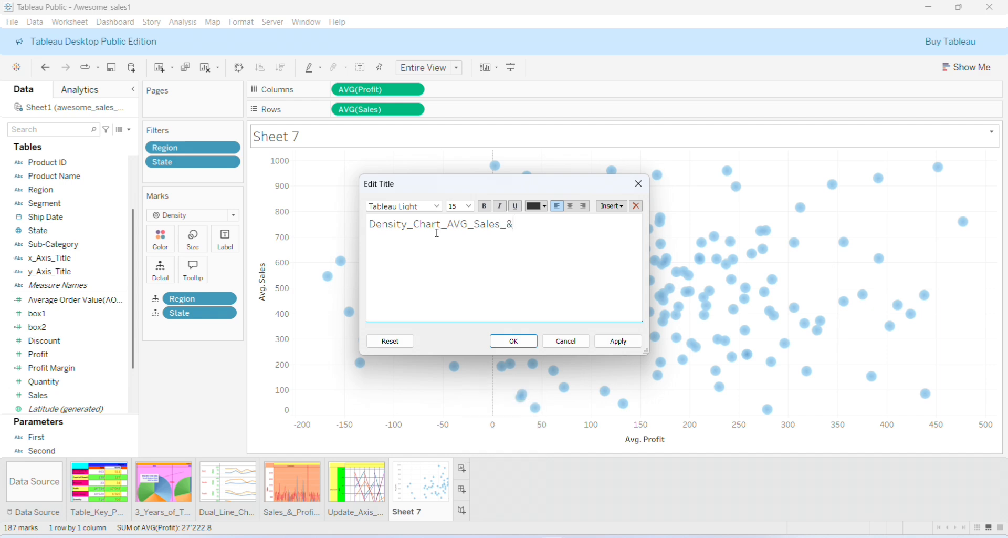
type("_")
key("Caps_Lock")
type("P")
key("Caps_Lock")
type("rofit")
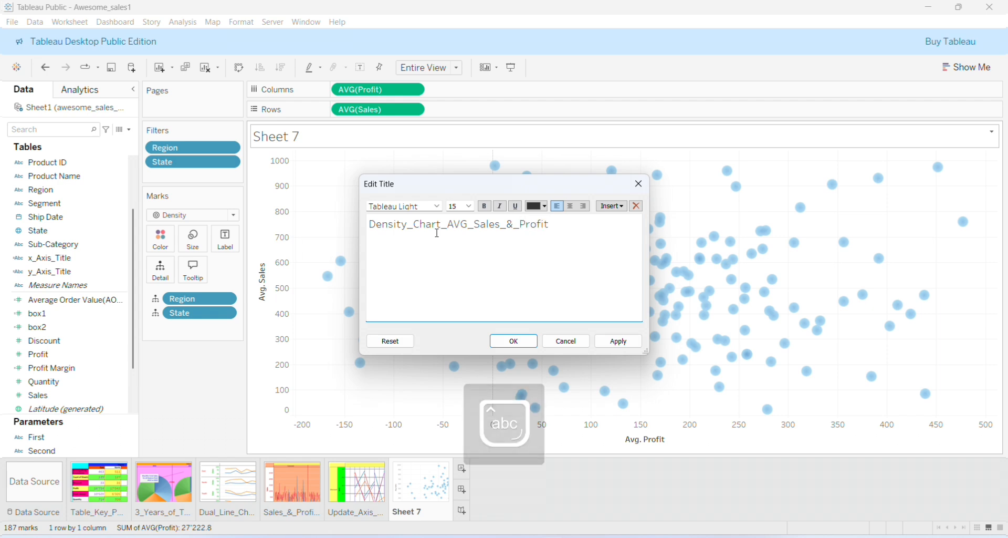
type("_")
type("by")
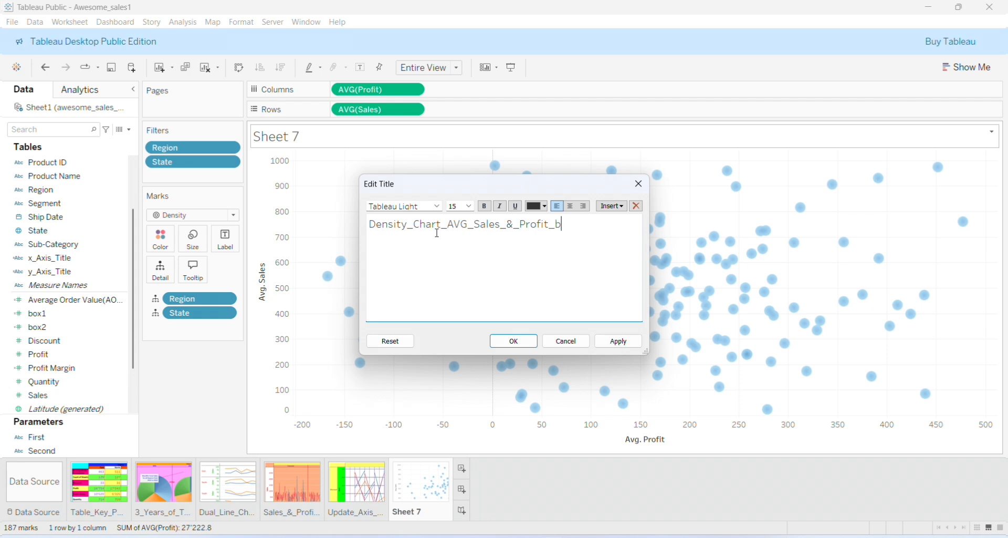
type("_")
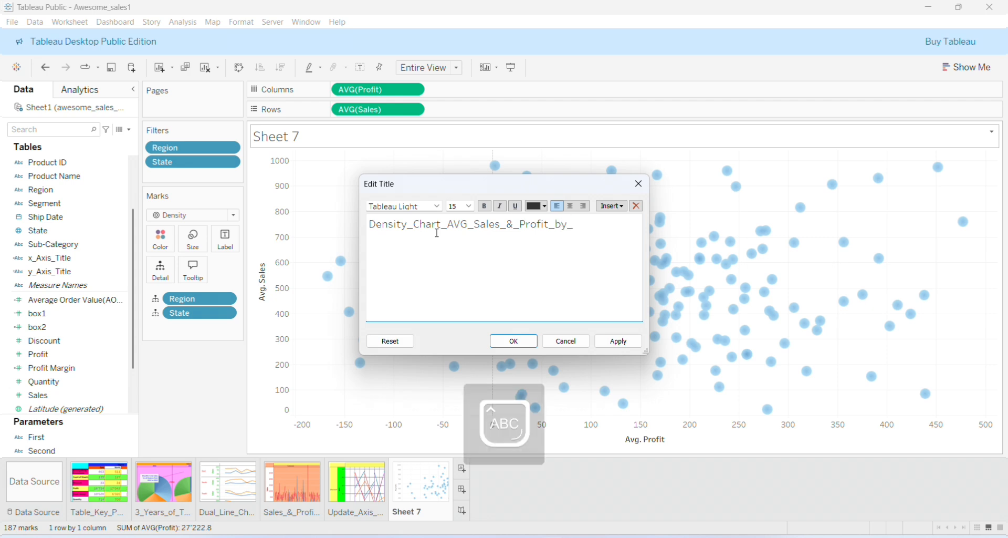
type("Region")
Format the whole title text as blue, centred and bold, and apply the edited title to the chart
triple_click(559, 231)
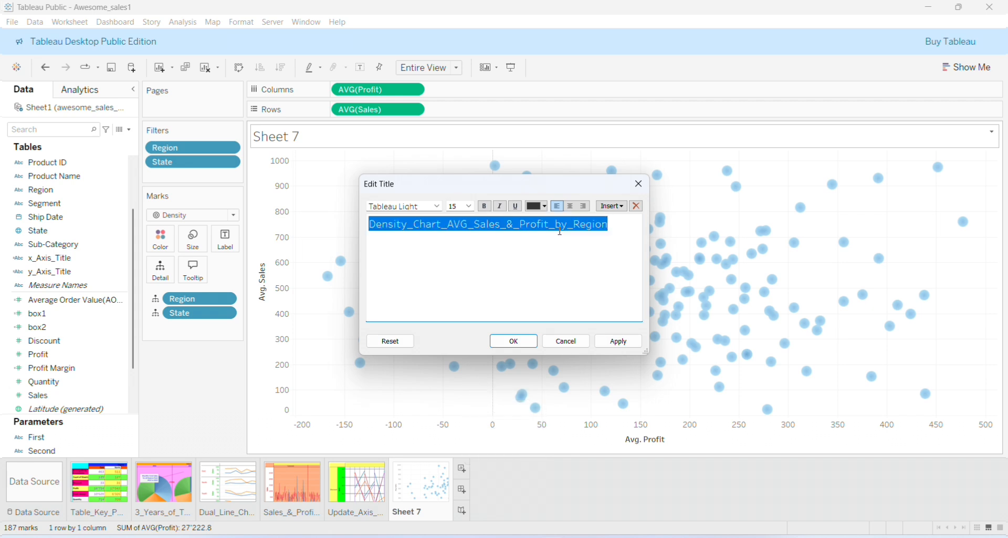
left_click(545, 206)
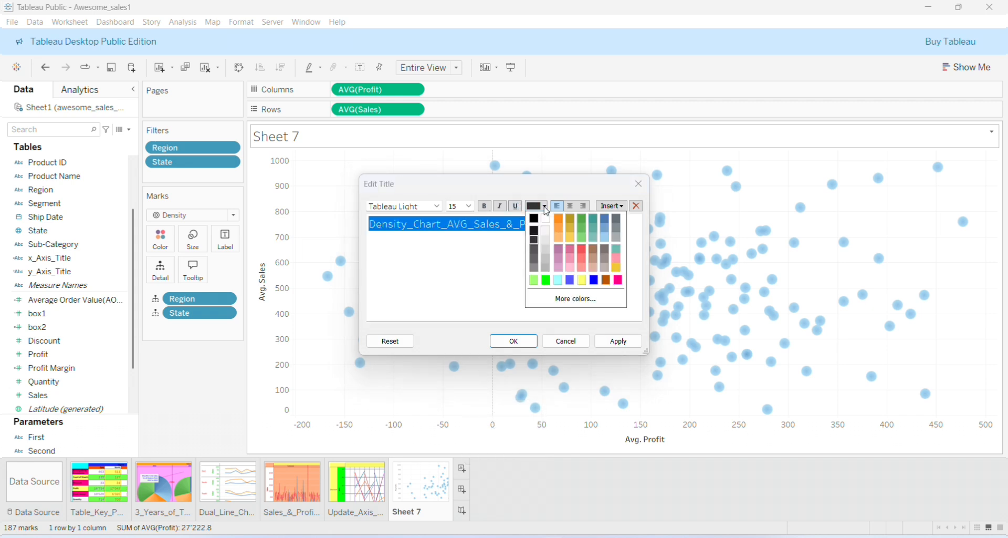
left_click(595, 280)
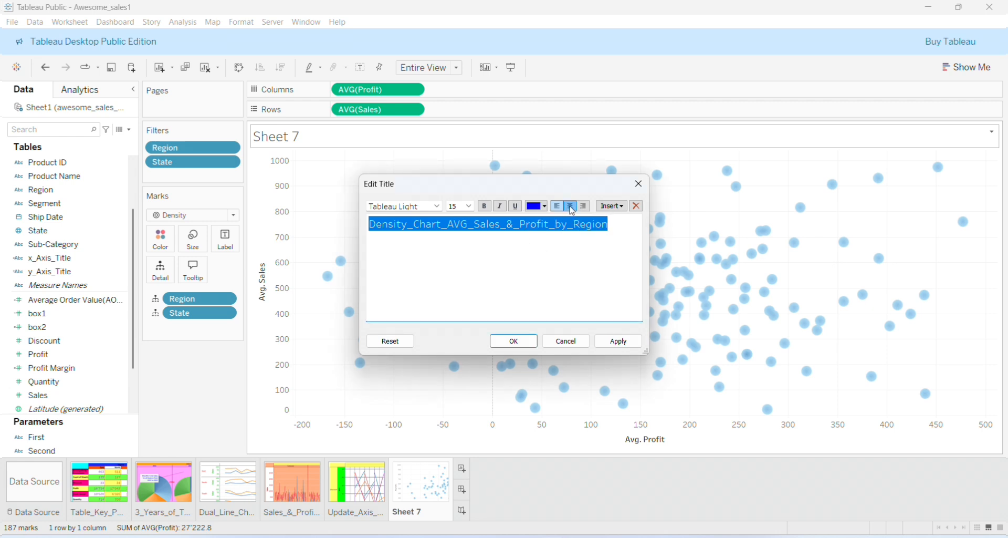
left_click(570, 206)
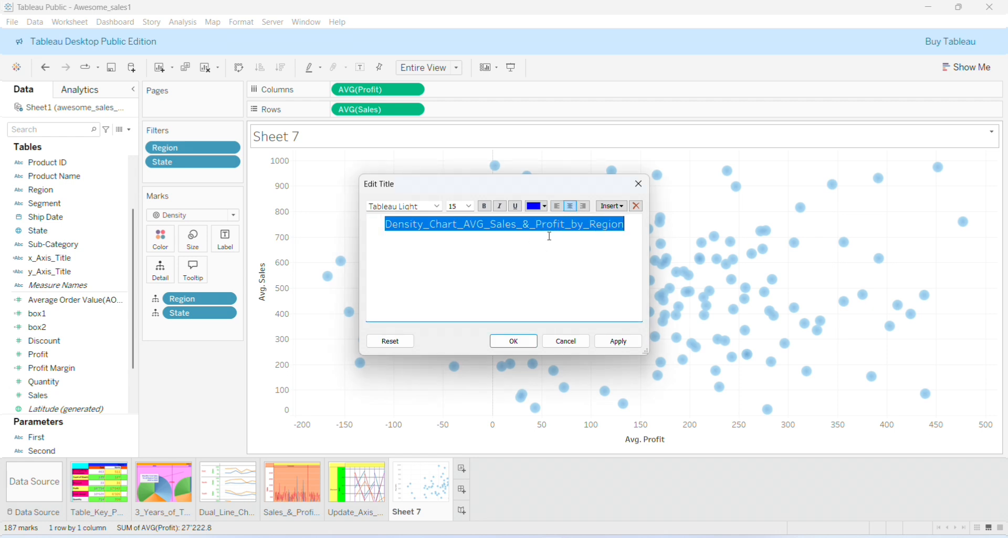
left_click(485, 206)
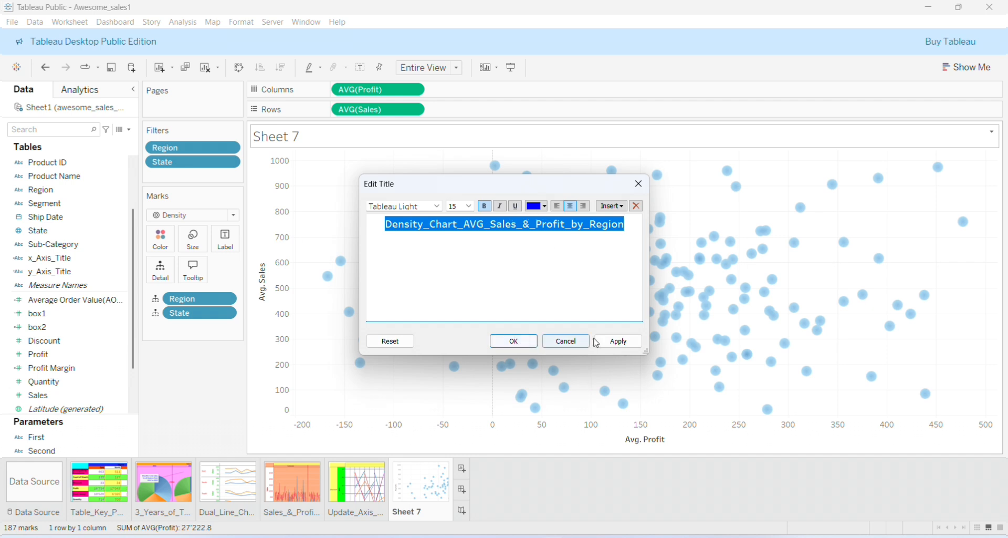
left_click(615, 345)
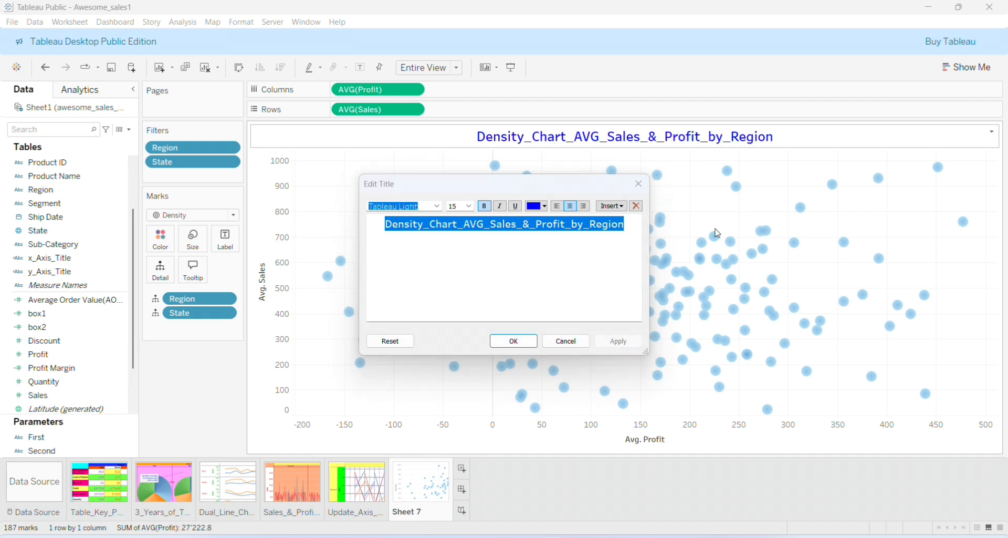
left_click(514, 340)
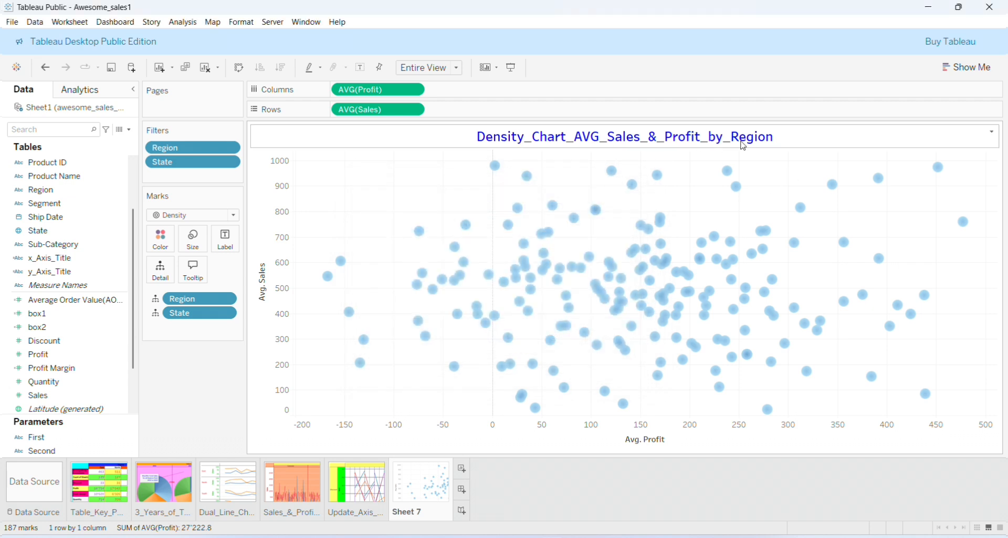
left_click(12, 21)
left_click(44, 93)
Copy the chart title's text and rename the worksheet with it as Density_Chart_AVG_Sales_&_Profit_by_Region
right_click(651, 140)
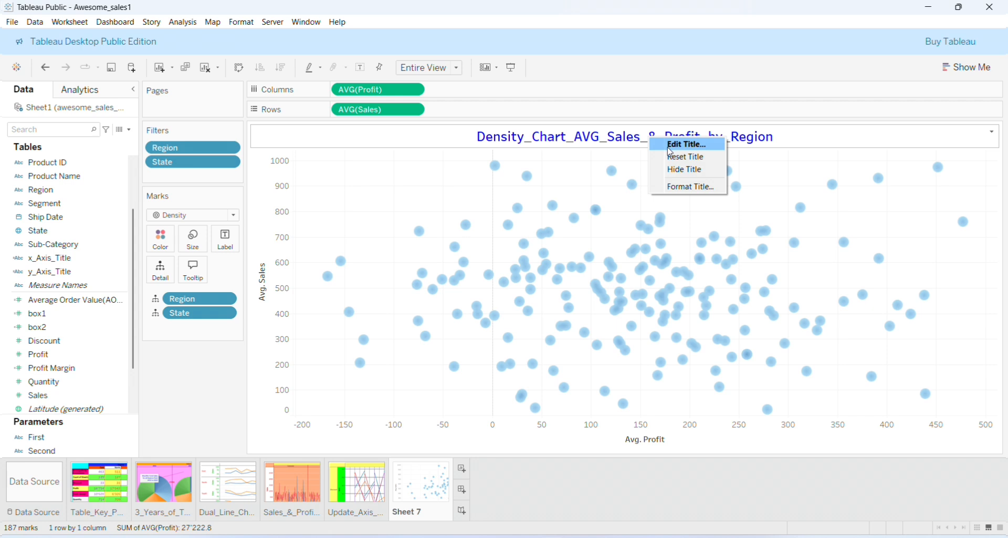
left_click(670, 151)
key("ctrl+a")
key("ctrl+c")
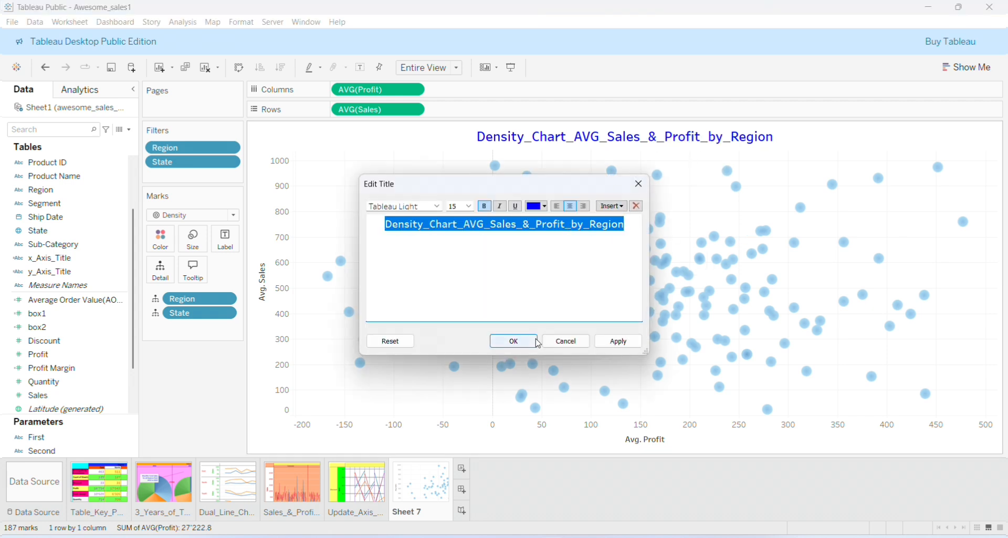
left_click(513, 341)
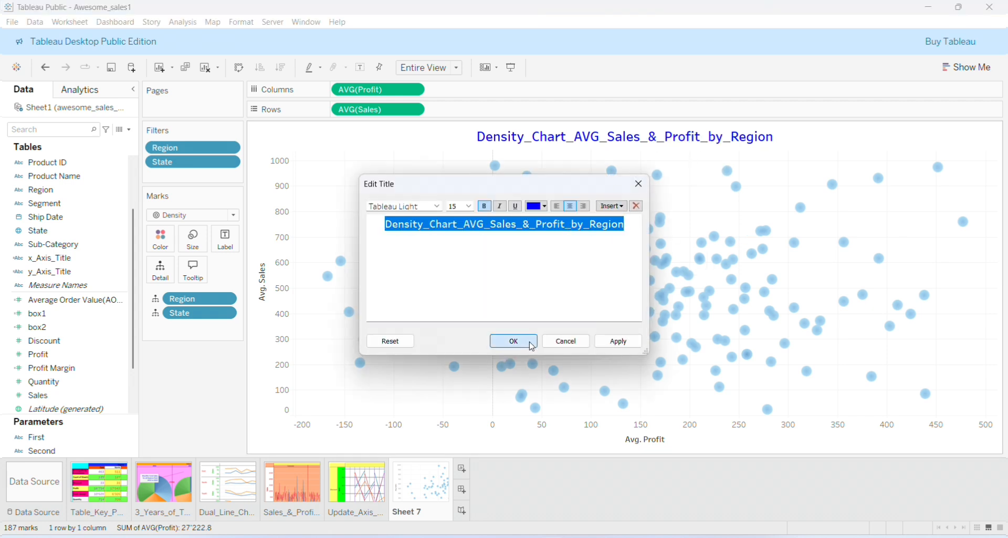
right_click(408, 512)
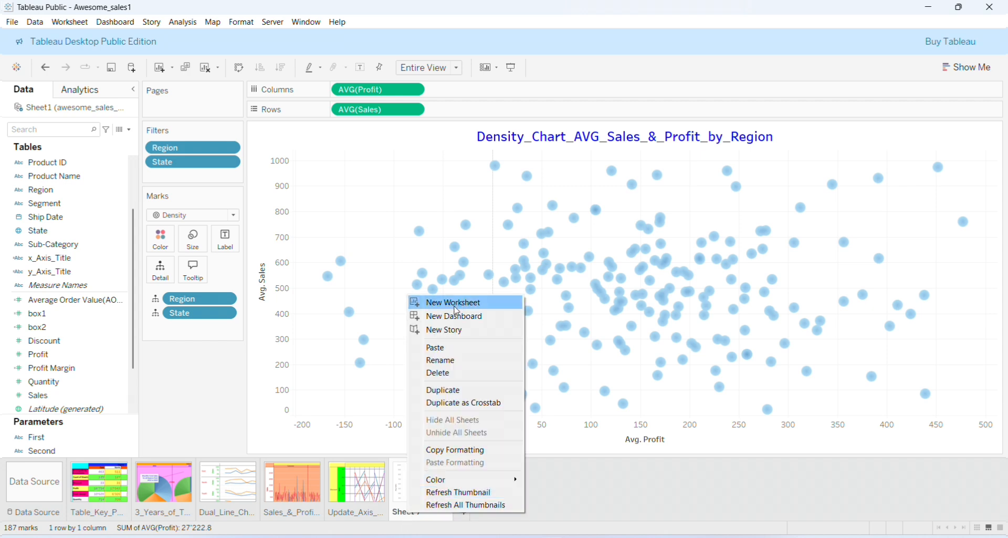
left_click(458, 361)
key("ctrl+v")
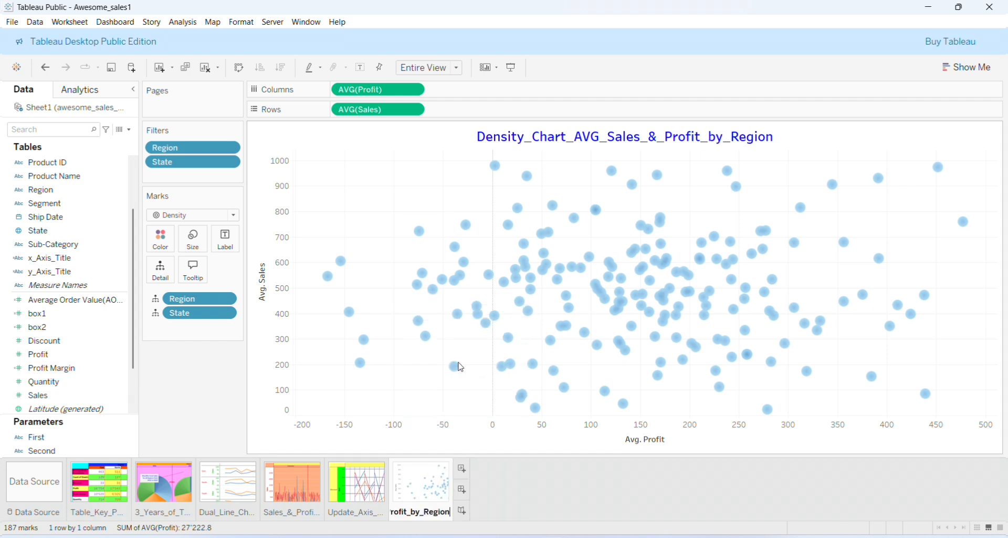
left_click(574, 486)
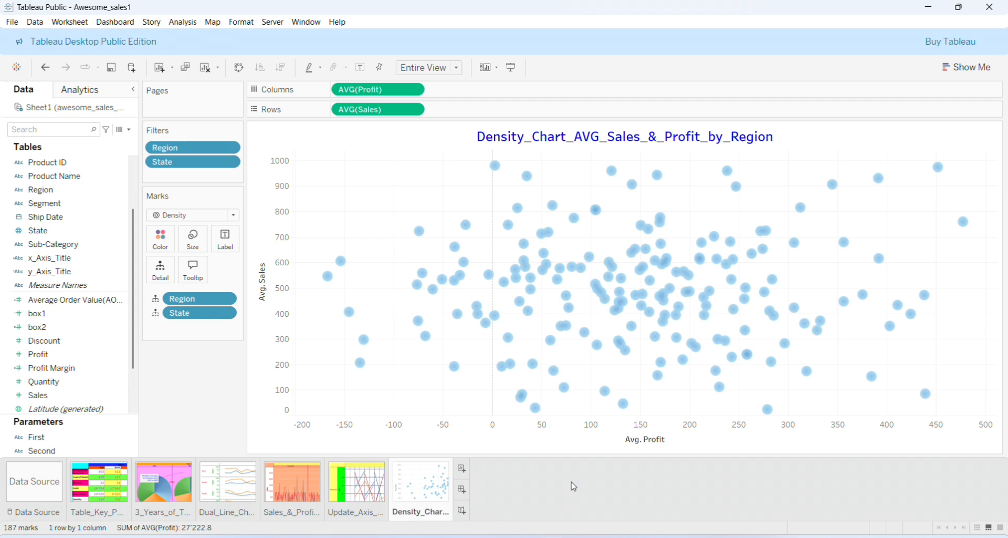
Try yellow as the worksheet's default shading, and set it to black (#000000) instead
left_click(296, 420)
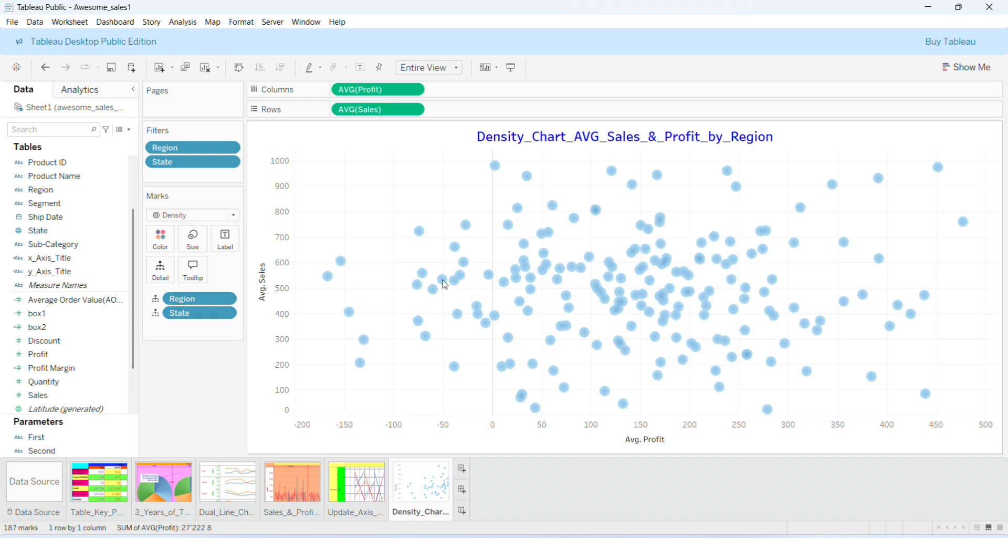
left_click(242, 22)
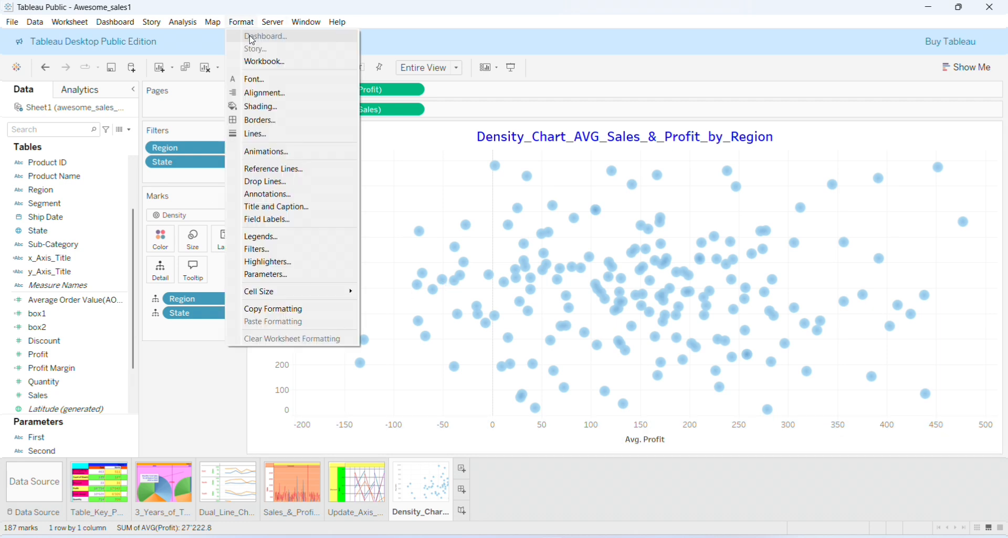
left_click(280, 107)
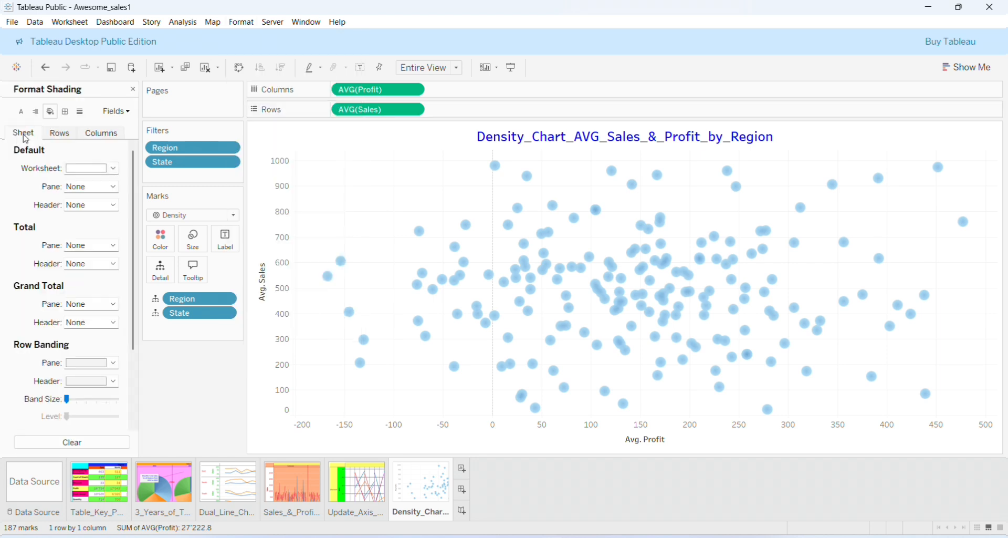
left_click(113, 168)
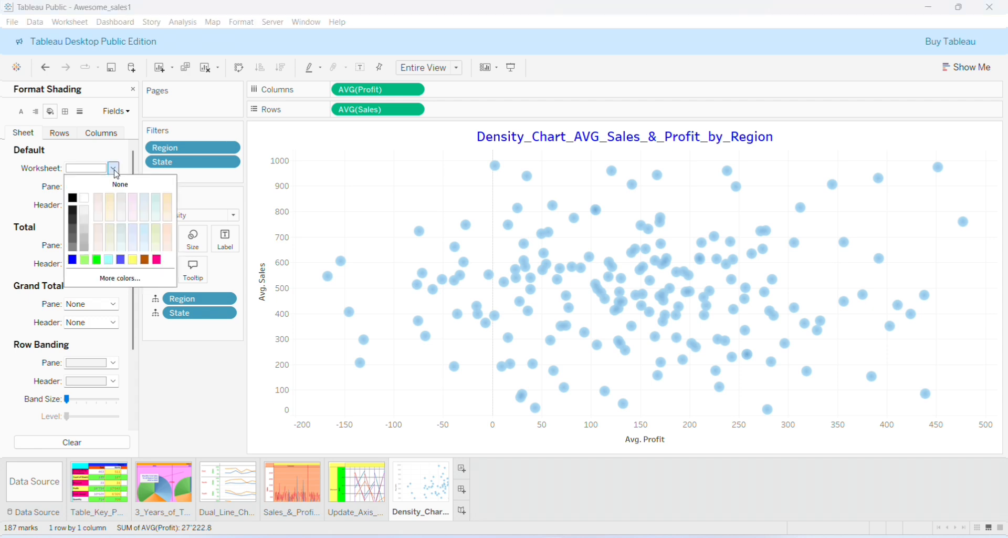
left_click(137, 264)
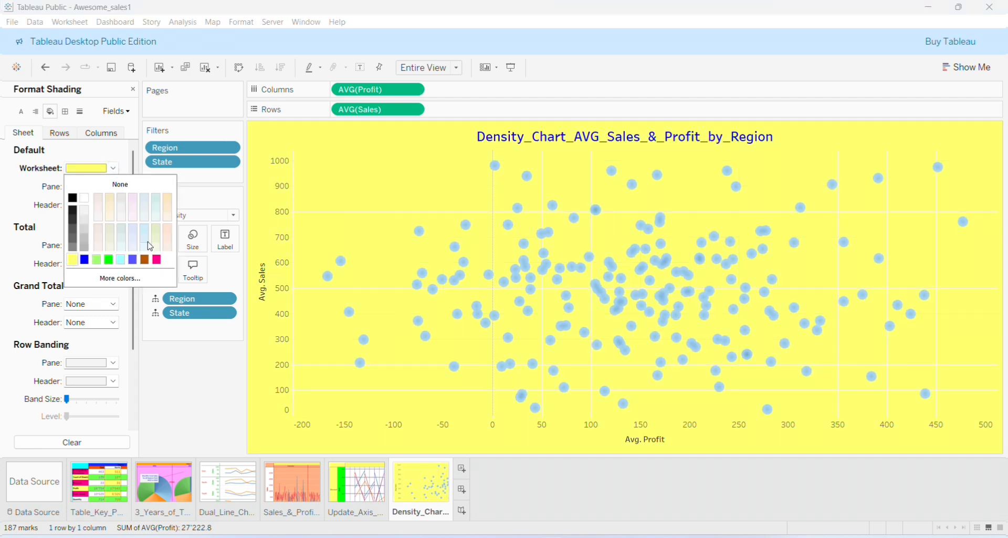
left_click(141, 282)
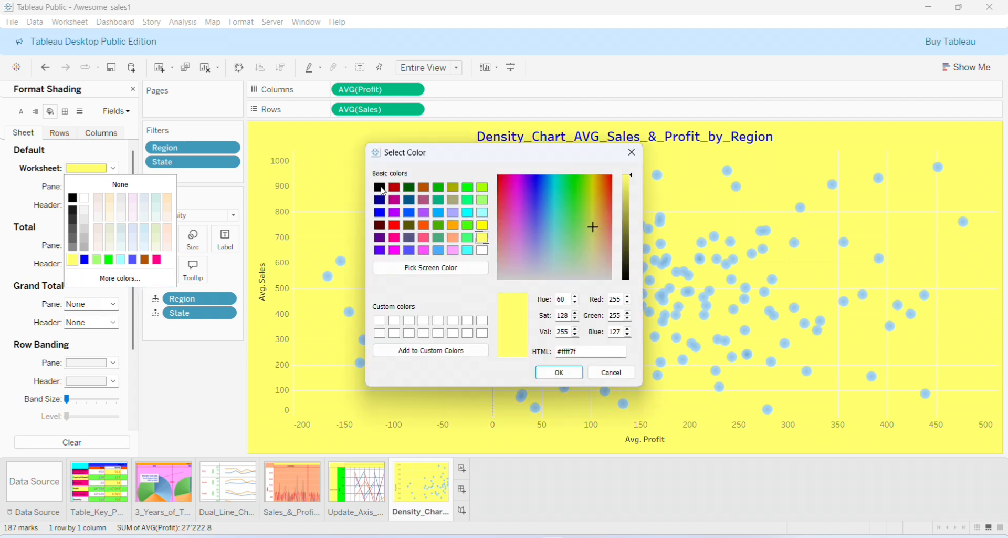
left_click(382, 189)
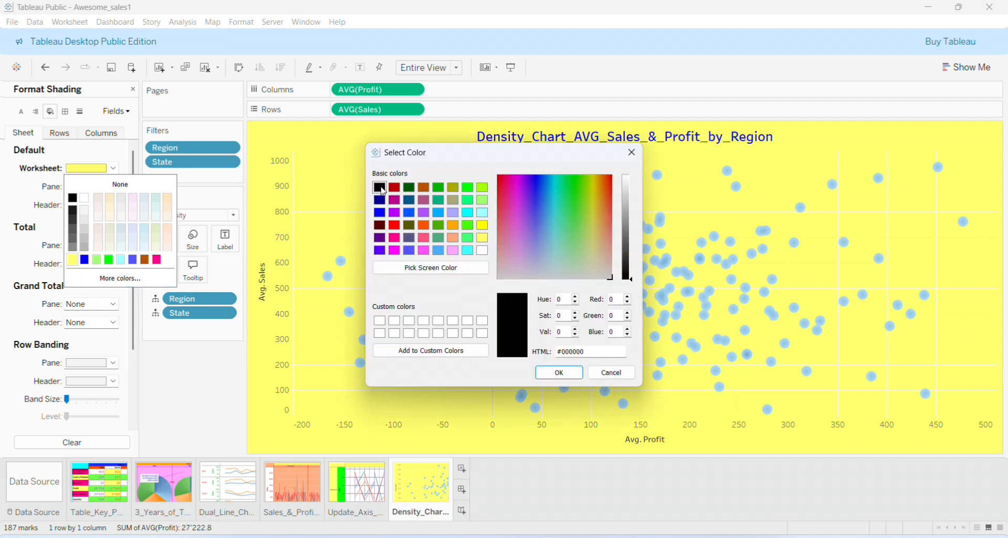
left_click(557, 374)
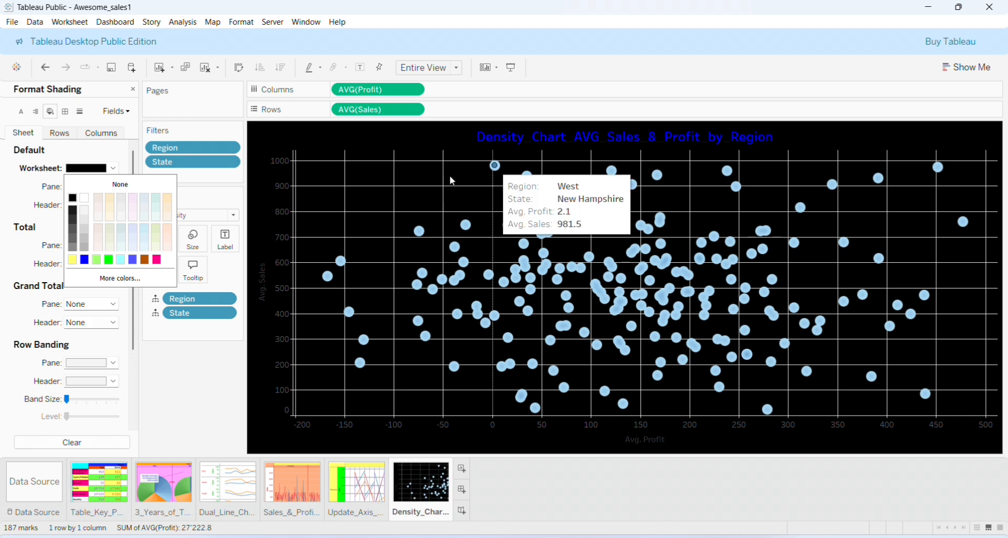
Add a solid blue border around the chart title
right_click(568, 139)
left_click(605, 190)
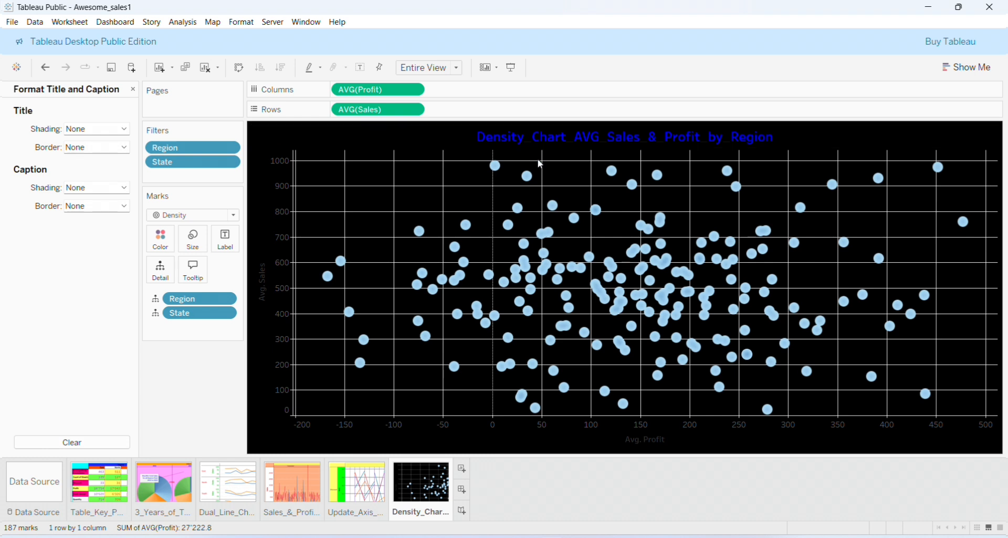
left_click(123, 147)
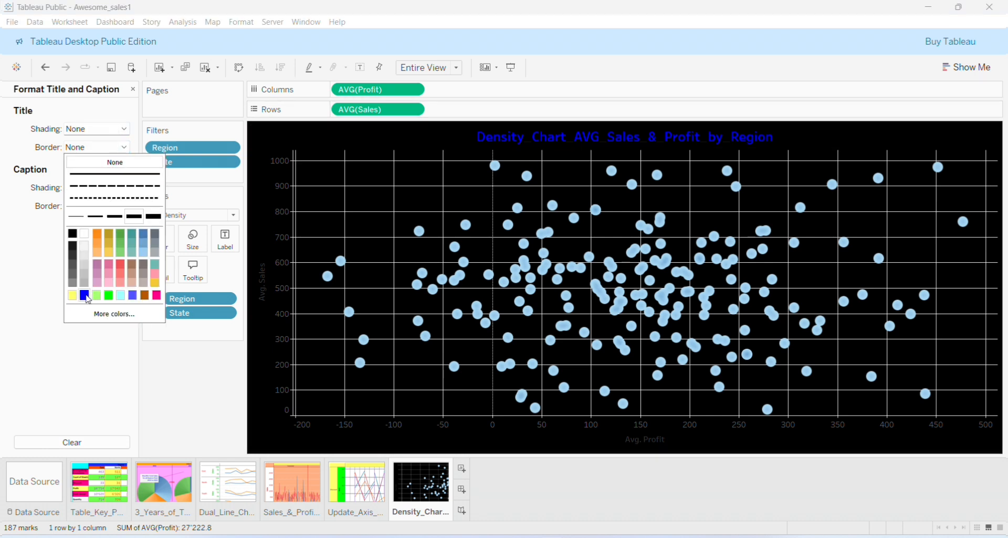
left_click(84, 295)
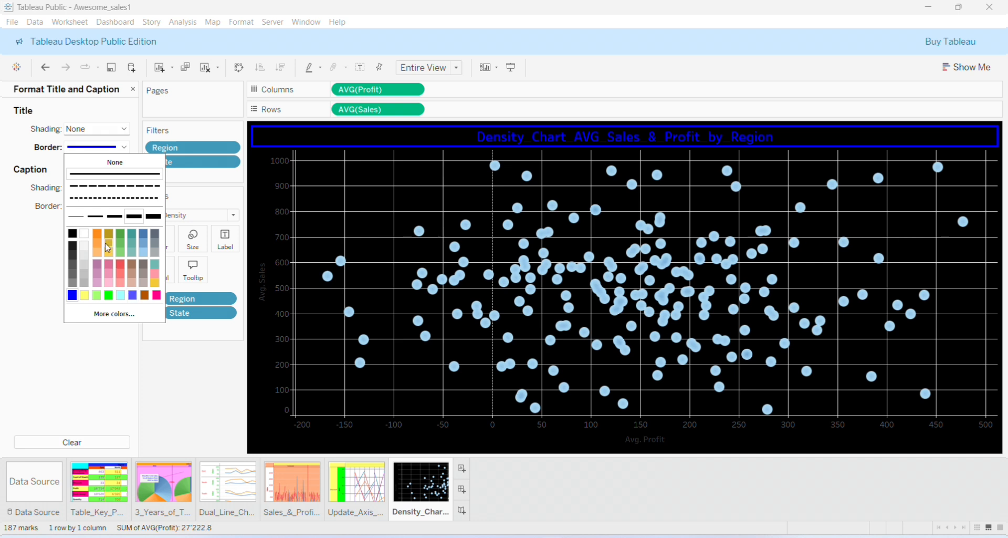
Set the chart title's shading to white and close the title formatting
left_click(4, 250)
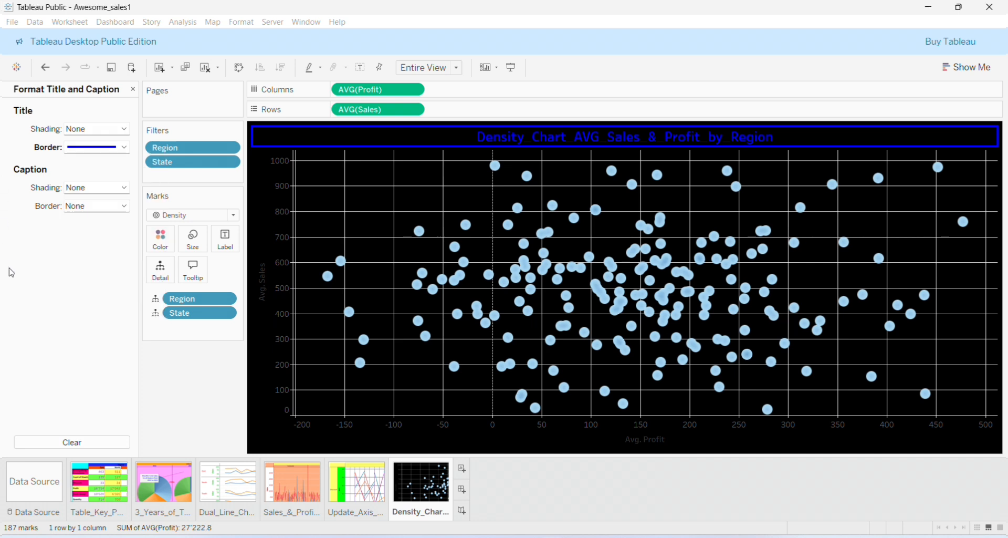
left_click(125, 129)
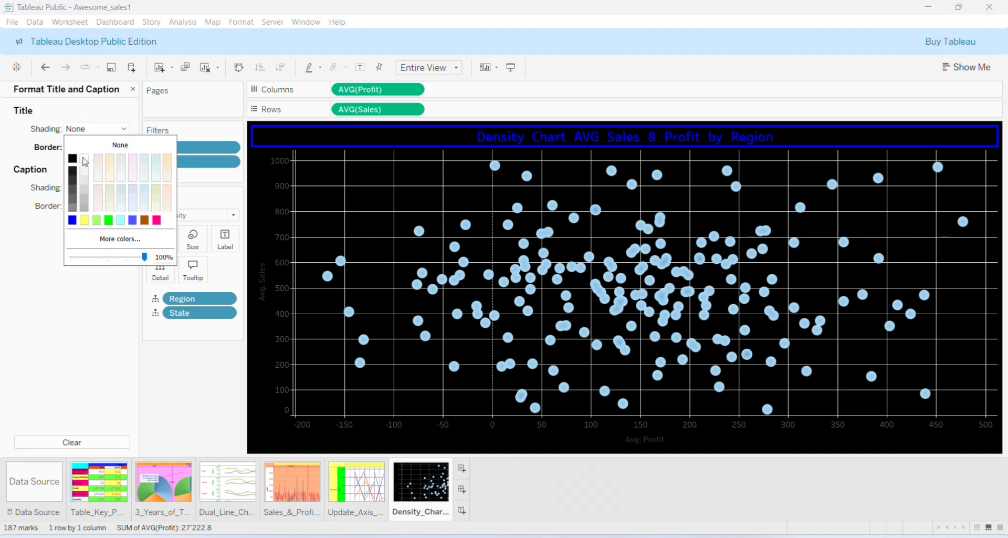
left_click(84, 158)
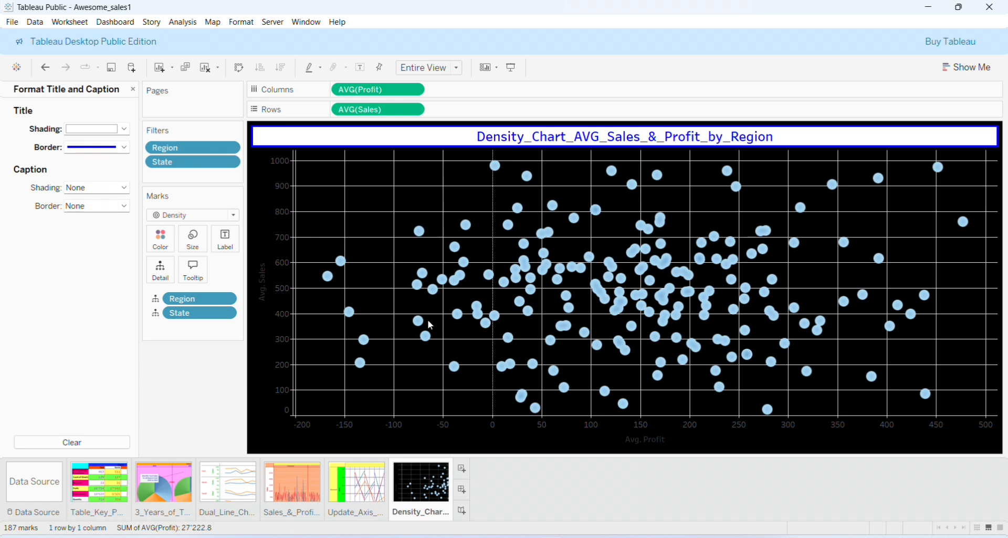
left_click(133, 90)
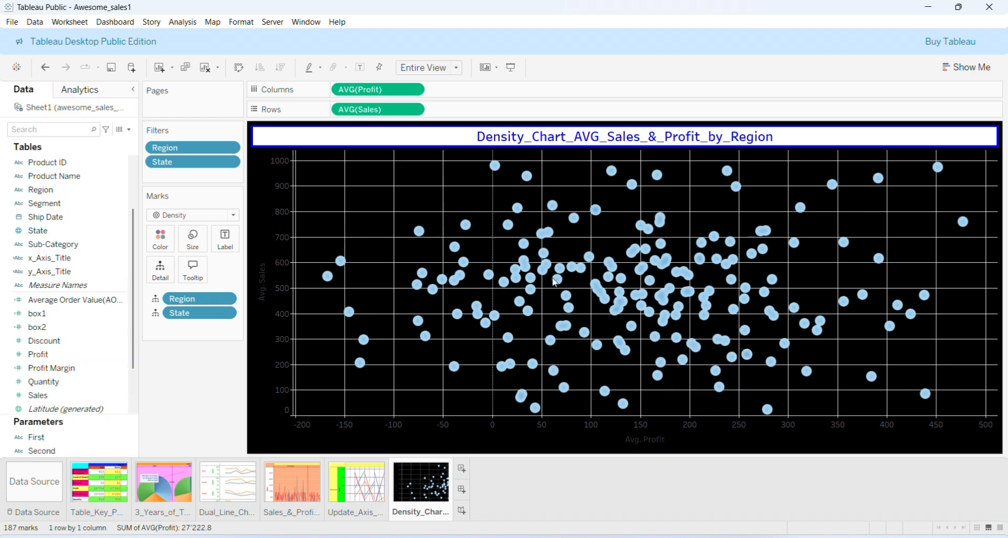
Format the Avg. Sales axis font as blue, size 14 and bold
mouse_move(665, 266)
right_click(281, 295)
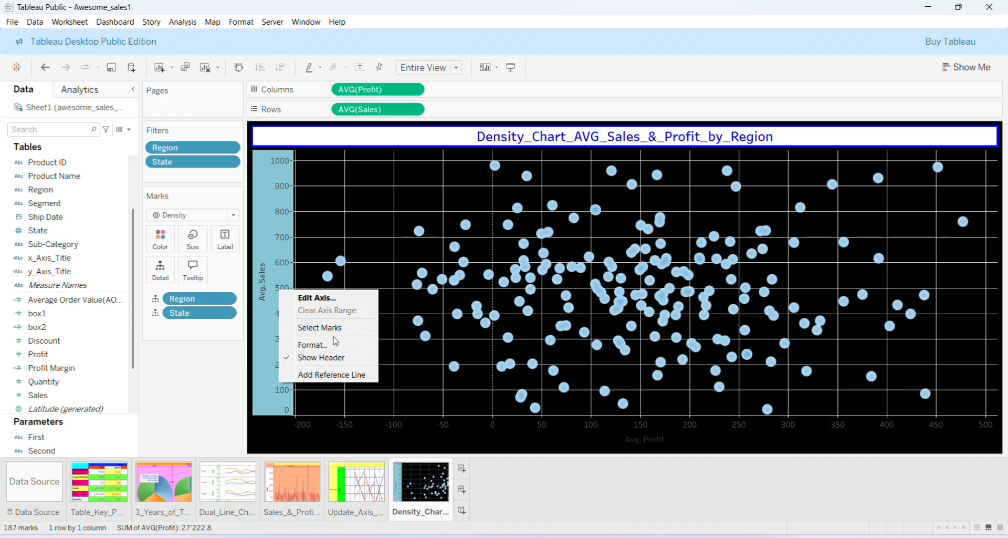
left_click(336, 343)
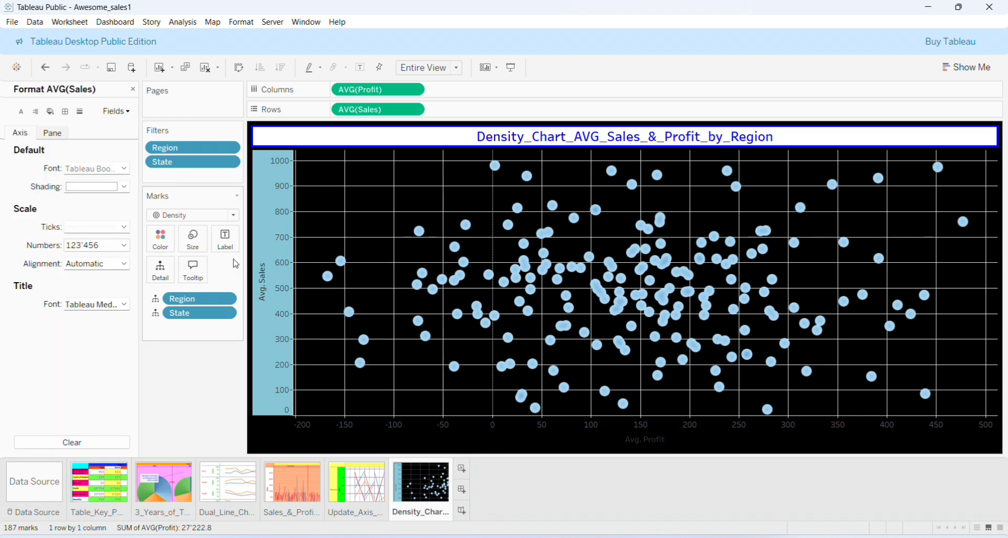
left_click(125, 167)
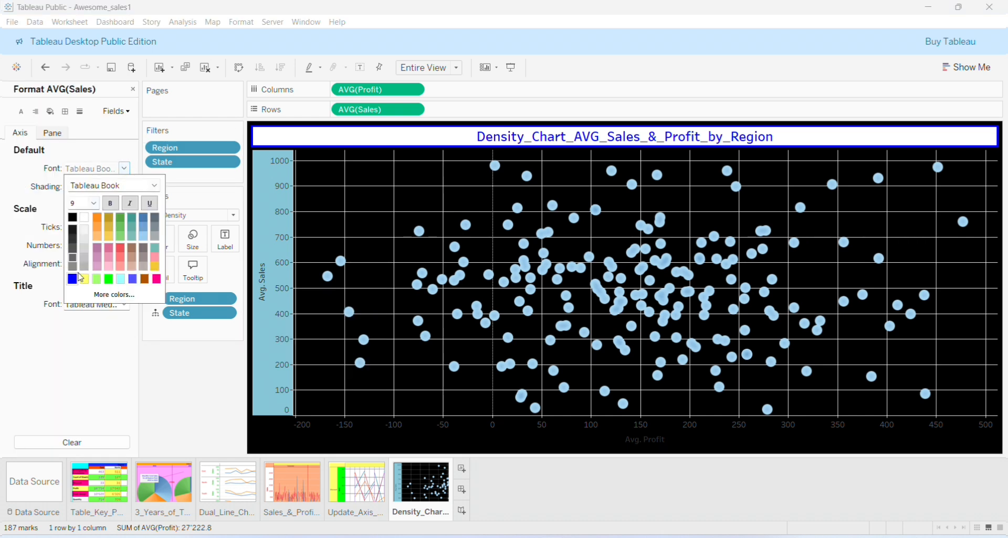
left_click(72, 279)
left_click(93, 203)
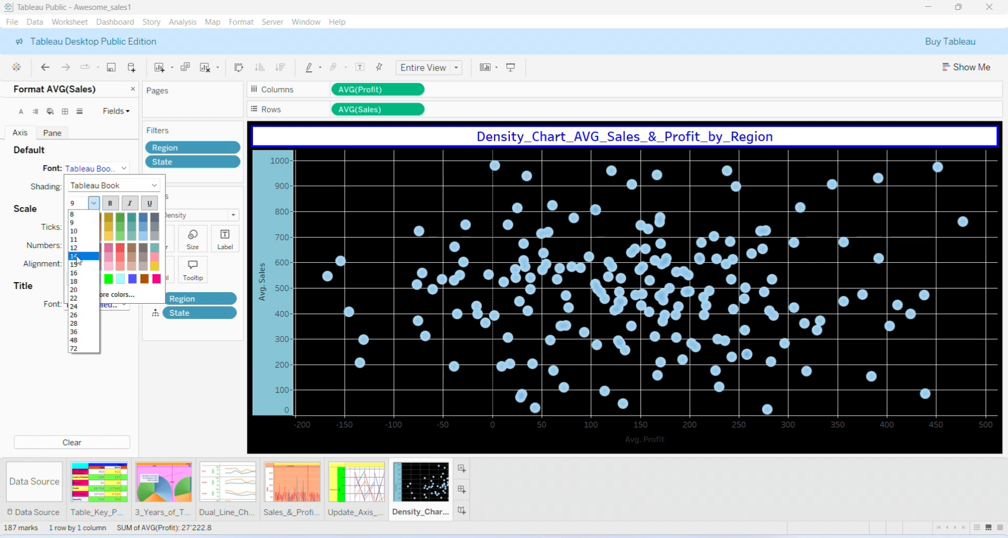
left_click(75, 256)
left_click(111, 203)
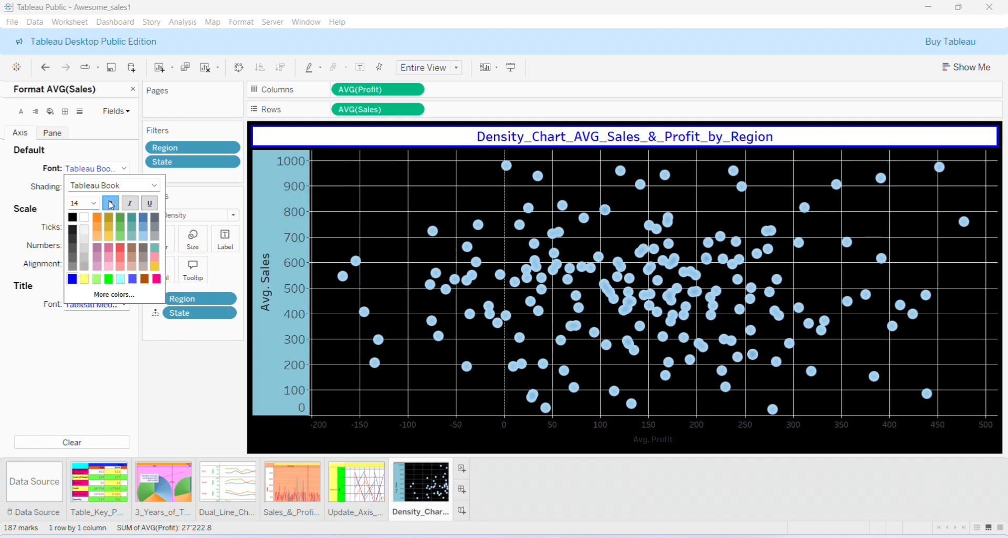
left_click(7, 331)
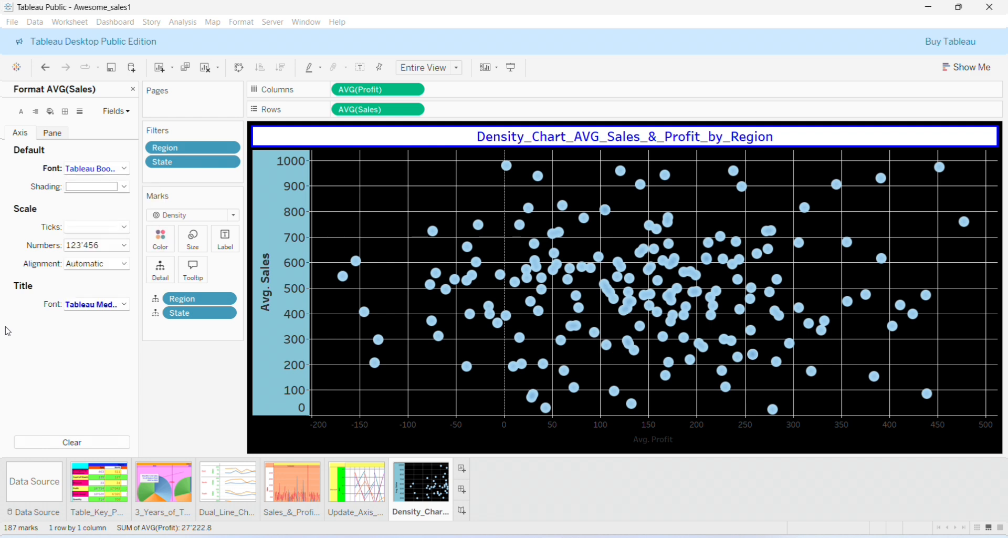
Set the shading of both the Avg. Profit axis and the Avg. Sales axis to white
left_click(440, 433)
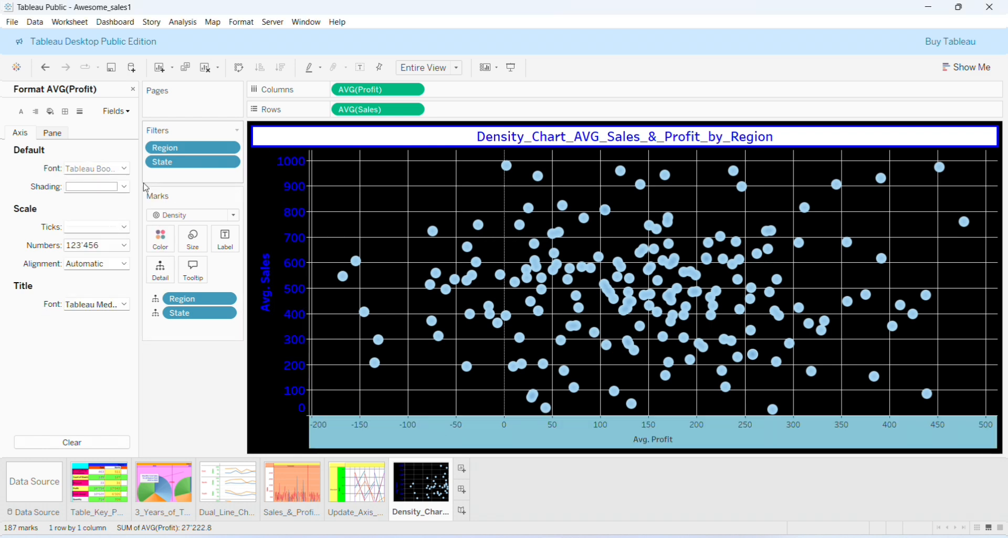
left_click(124, 187)
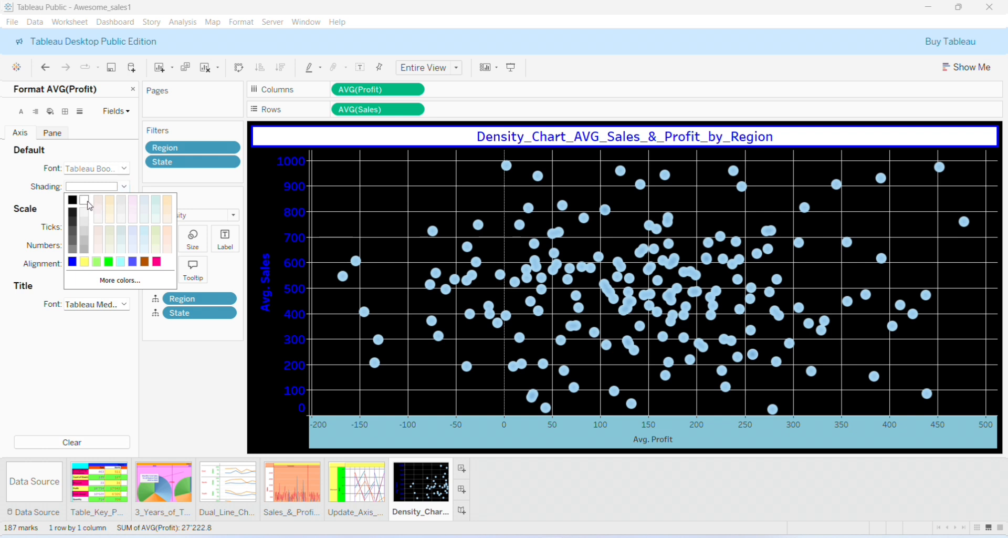
left_click(85, 200)
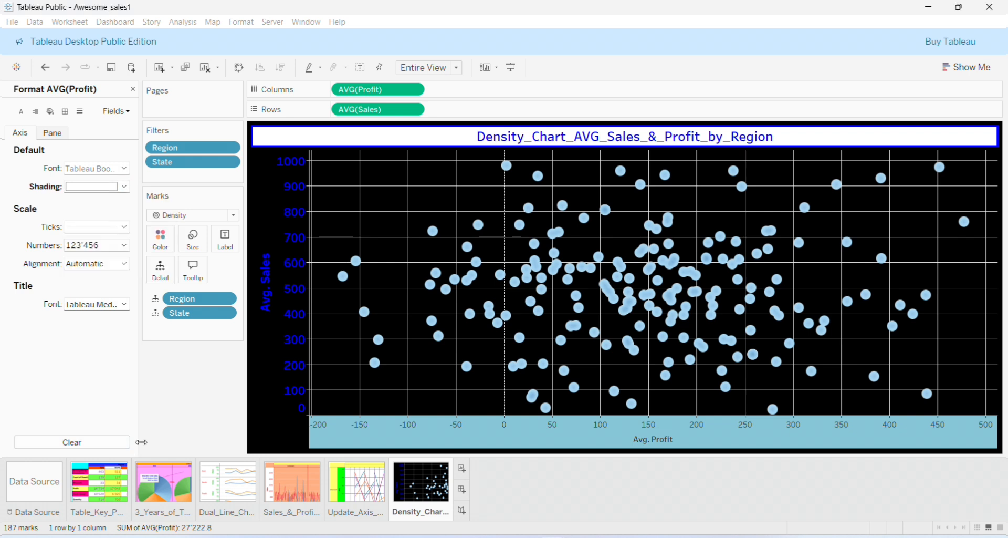
right_click(280, 212)
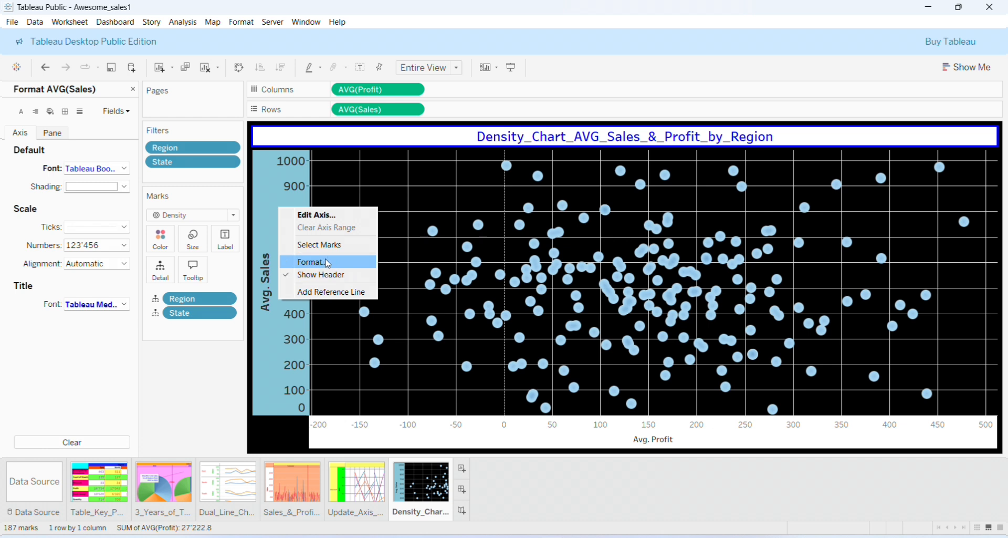
left_click(326, 263)
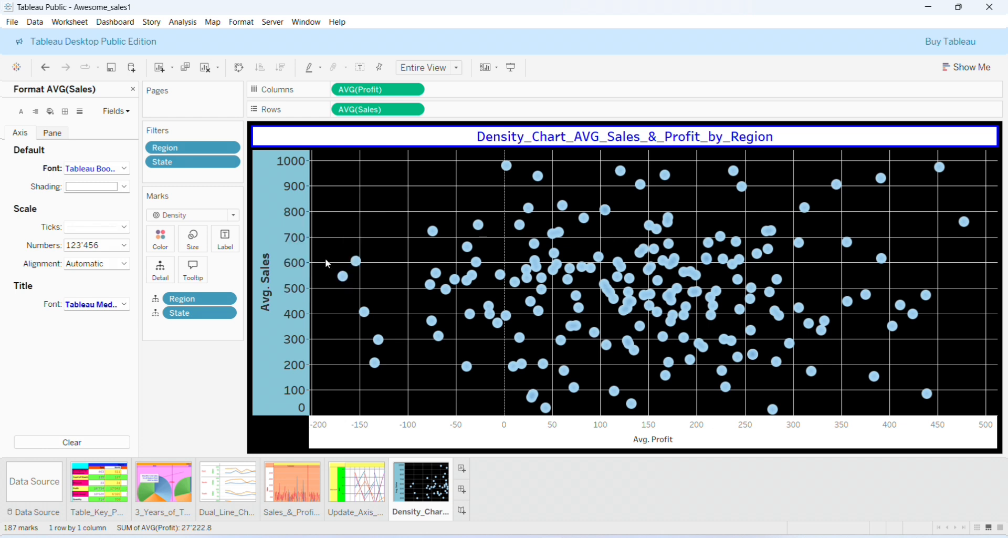
left_click(124, 186)
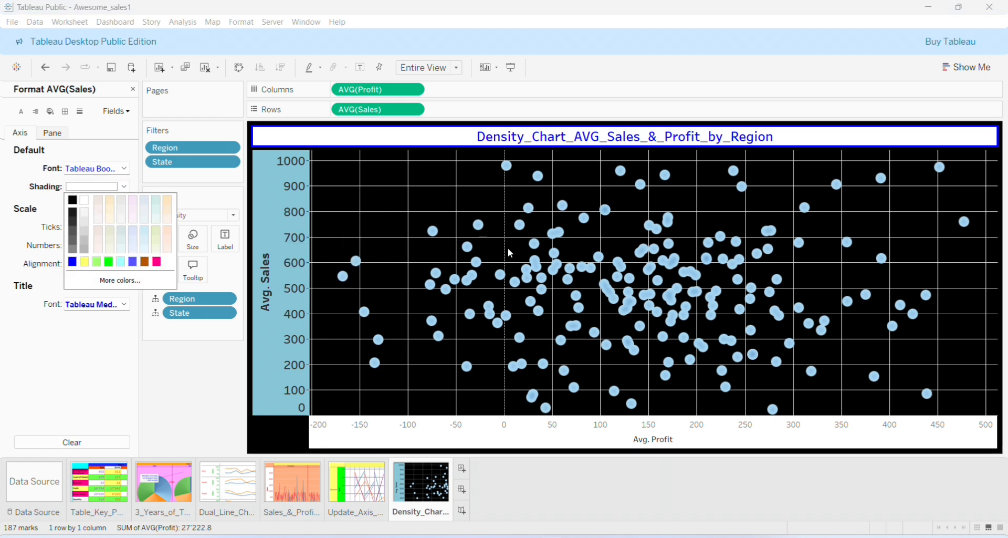
left_click(86, 203)
left_click(133, 90)
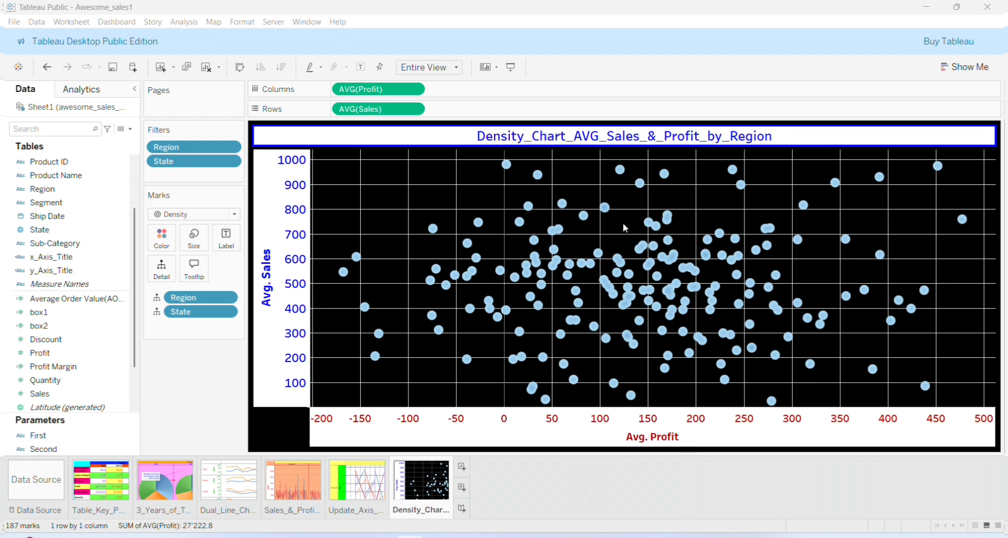
Try a near-maximum size for the density marks, and try a very small size instead
mouse_move(623, 323)
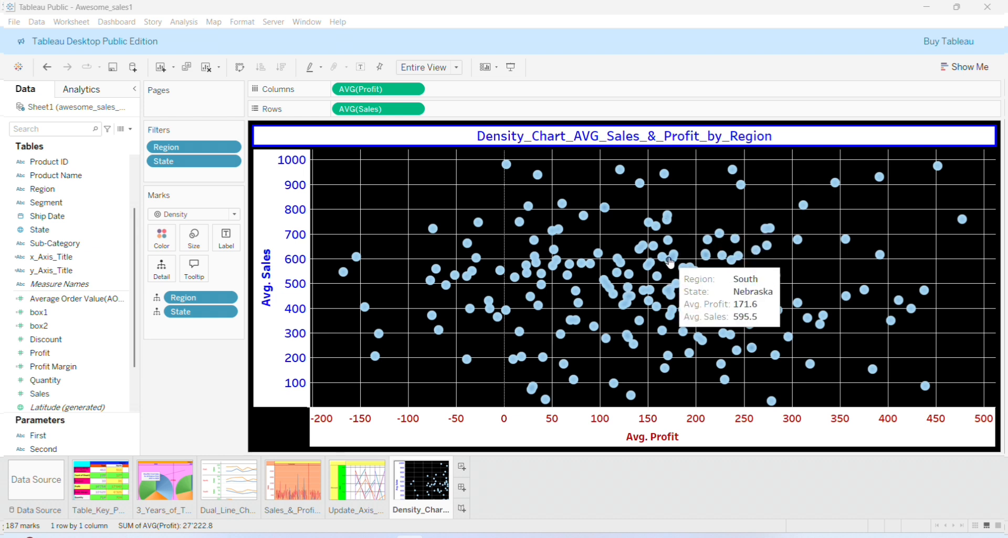
mouse_move(670, 263)
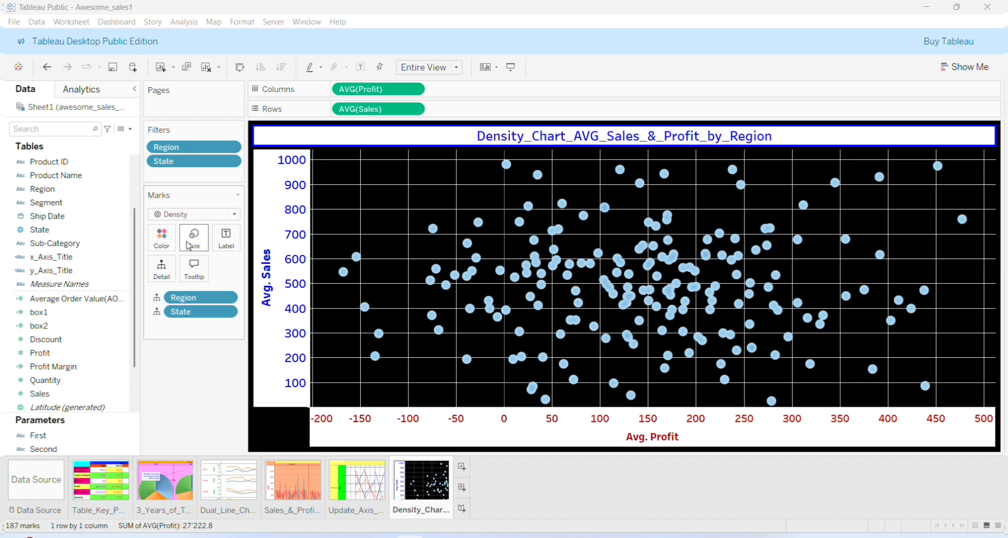
left_click(194, 237)
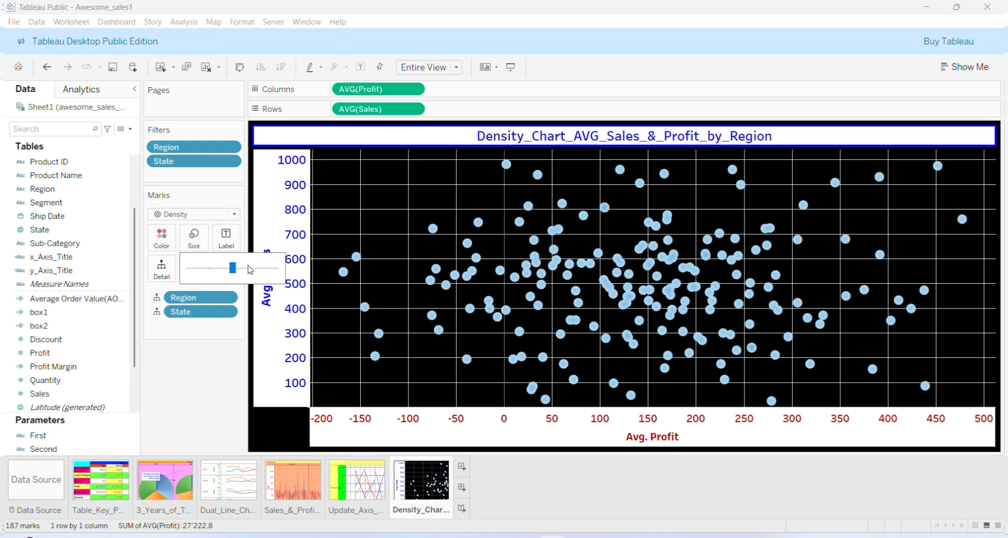
left_click_drag(233, 268, 270, 269)
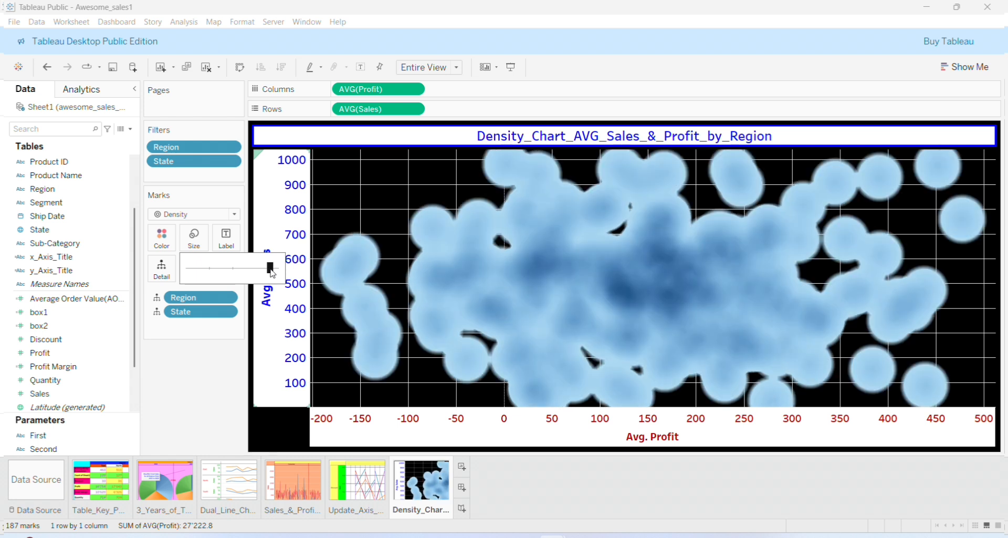
left_click(200, 270)
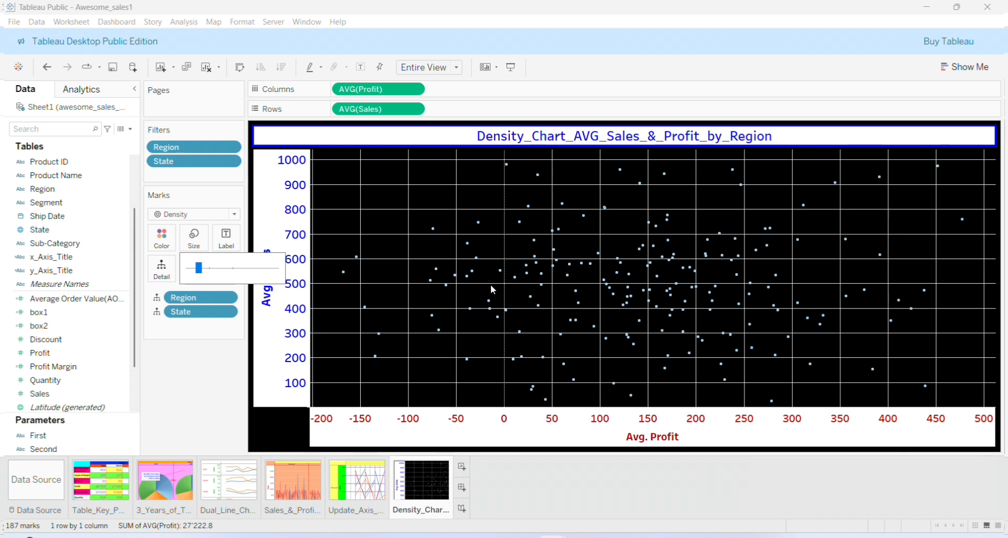
Show the Region and State filters beside the chart
left_click(230, 148)
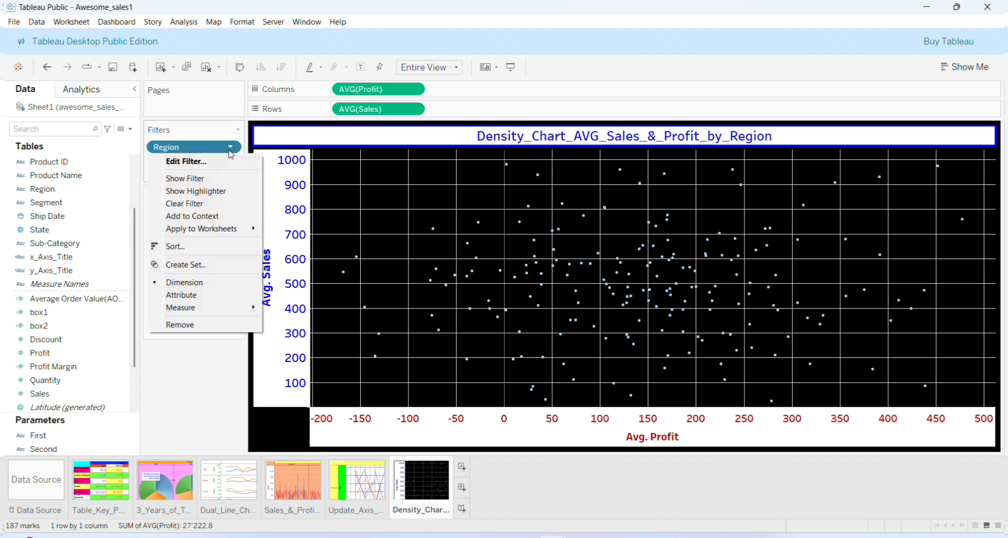
left_click(221, 179)
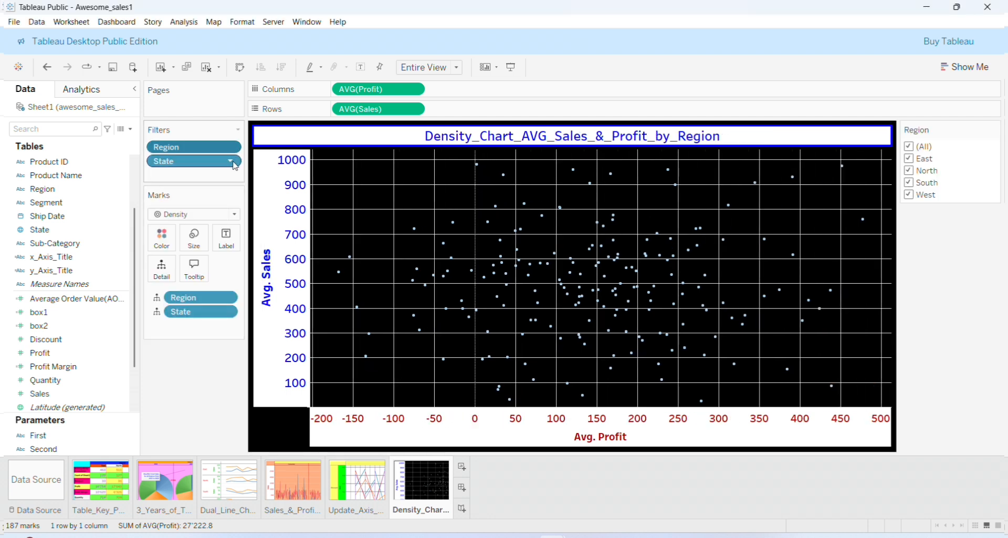
left_click(231, 162)
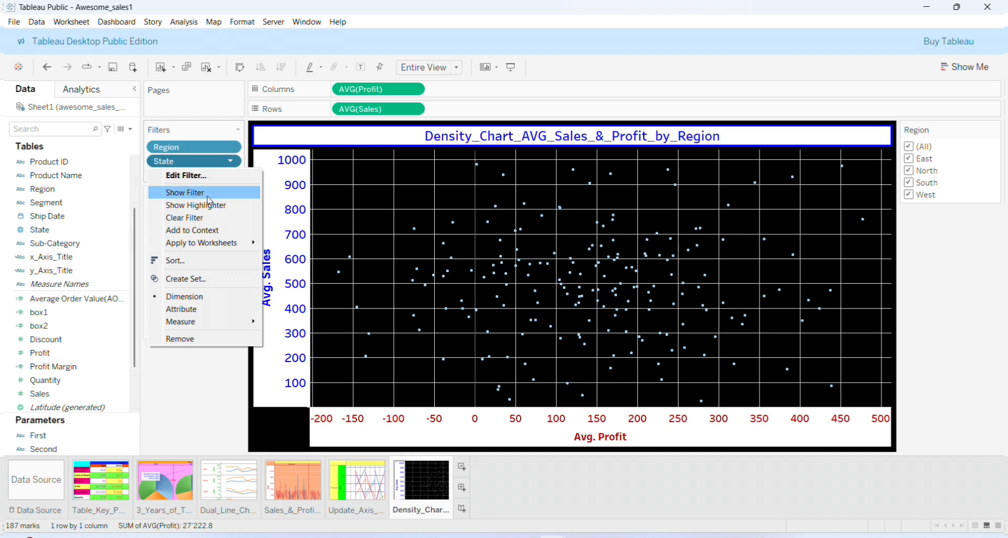
left_click(209, 200)
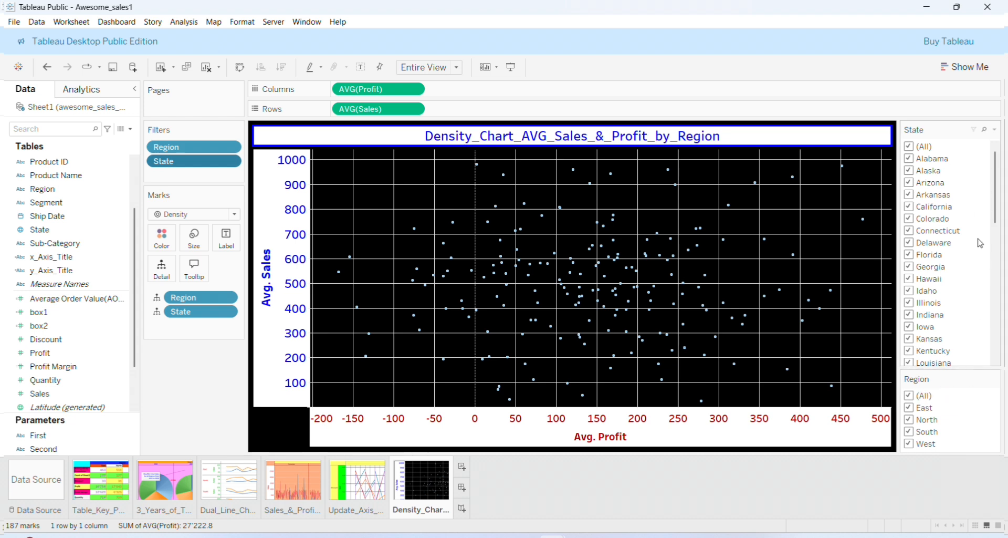
Format the State filter with larger text on light cyan shading, and the Region filter with red text on pink shading
right_click(971, 344)
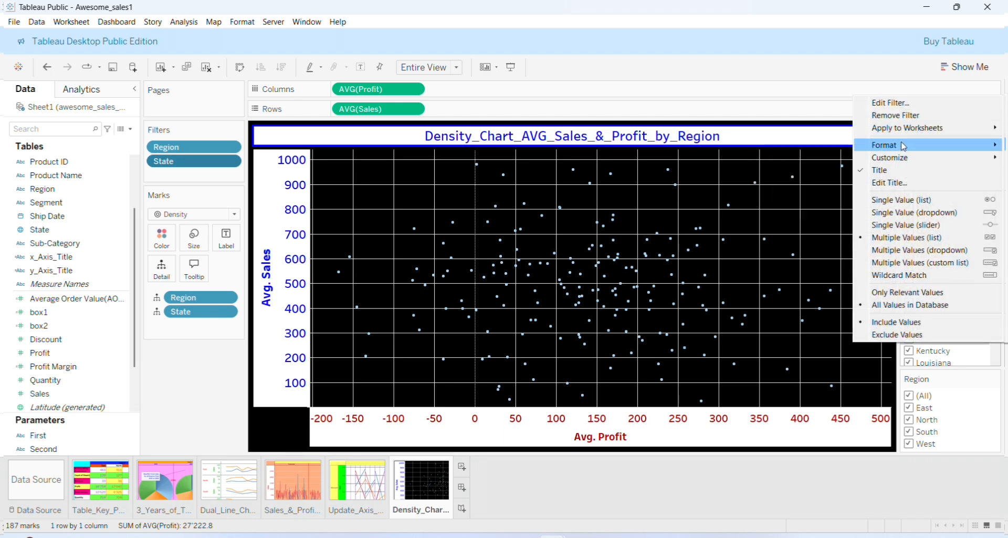
mouse_move(903, 146)
left_click(816, 143)
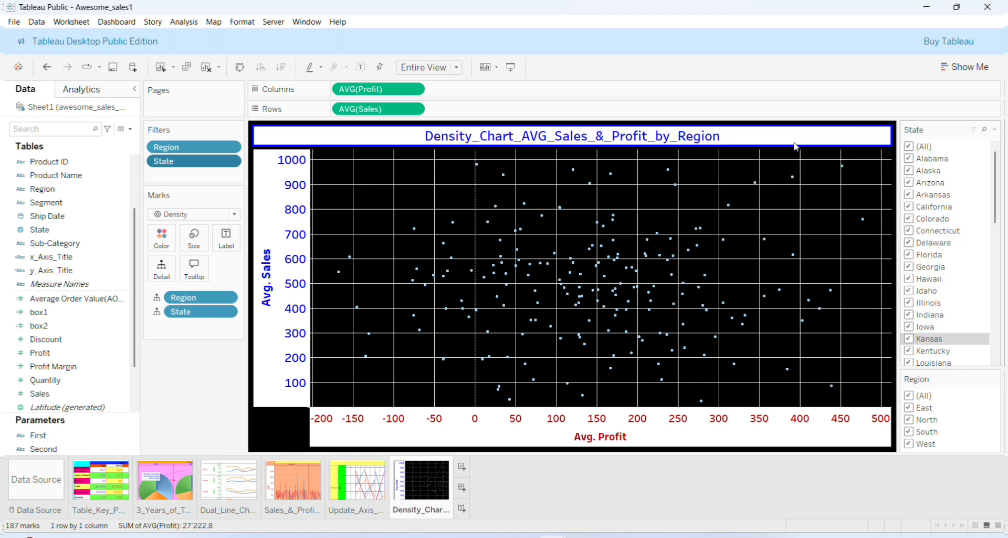
left_click(125, 187)
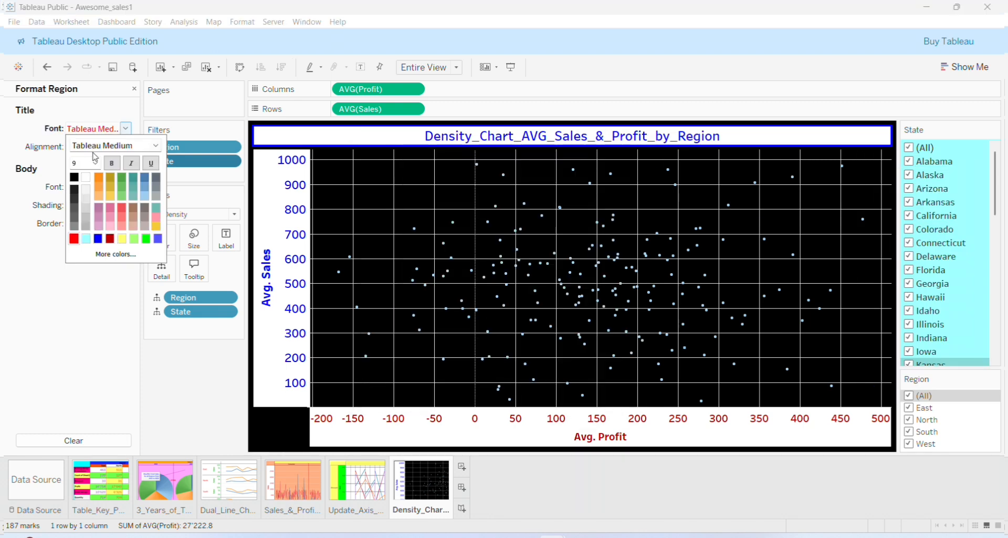
left_click(125, 187)
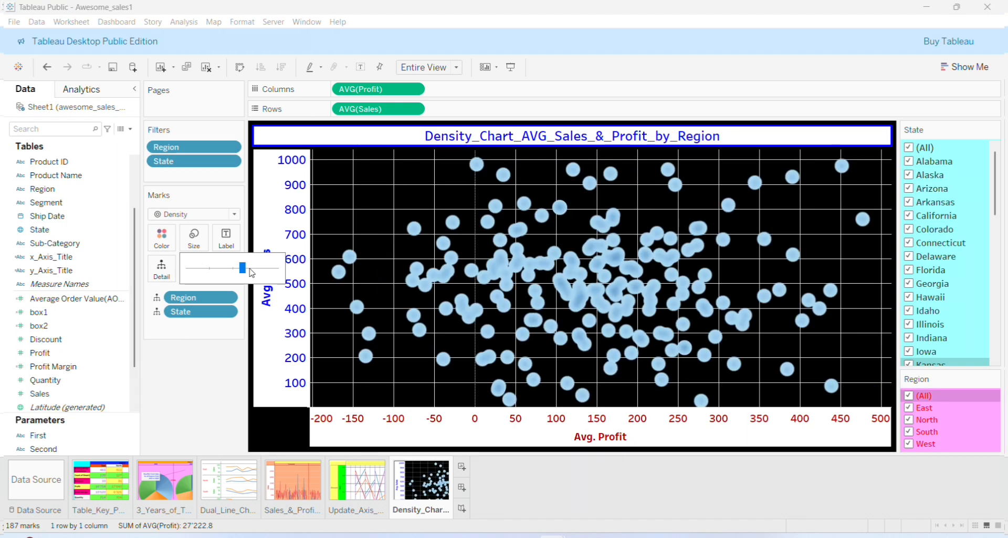
Enlarge the density marks to about four-fifths of the available size range
left_click(249, 268)
left_click(261, 267)
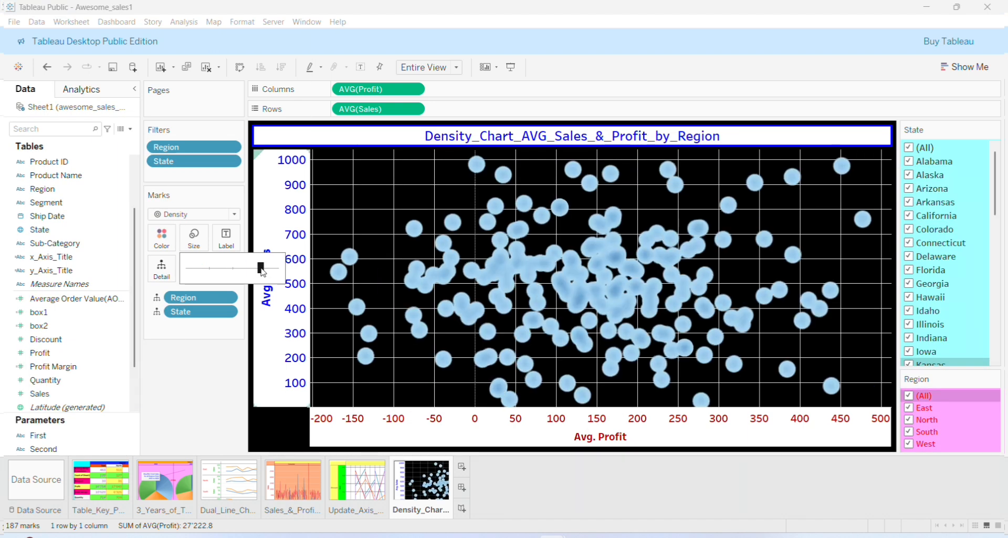
Exclude Arizona, California, Delaware, Idaho, Indiana and Iowa with the State filter
left_click(909, 189)
left_click(908, 189)
left_click(909, 216)
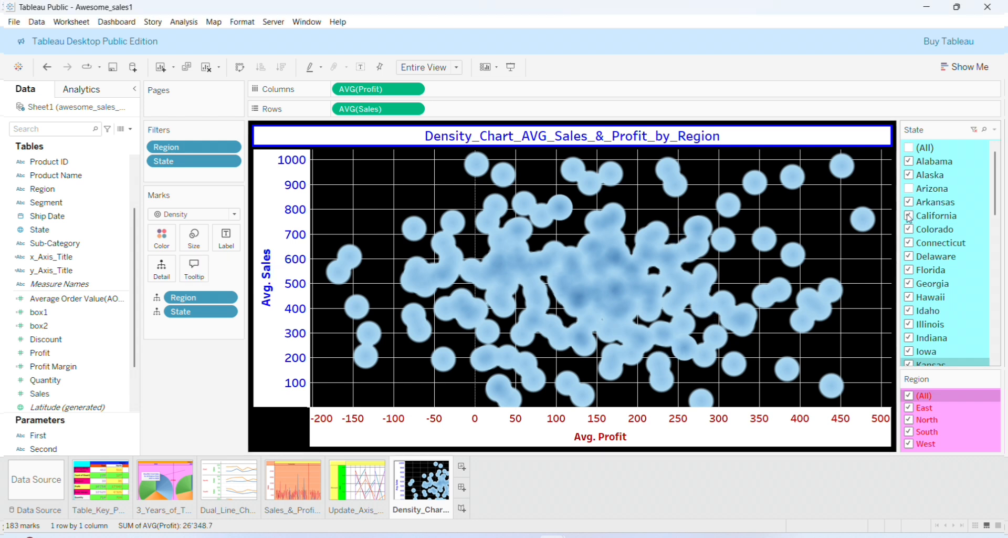
left_click(909, 257)
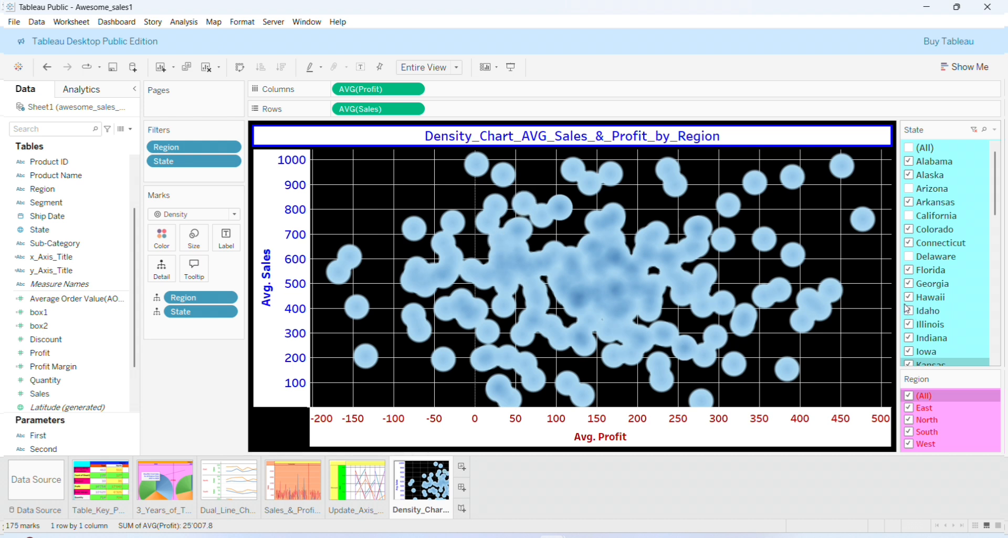
left_click(909, 310)
left_click(909, 337)
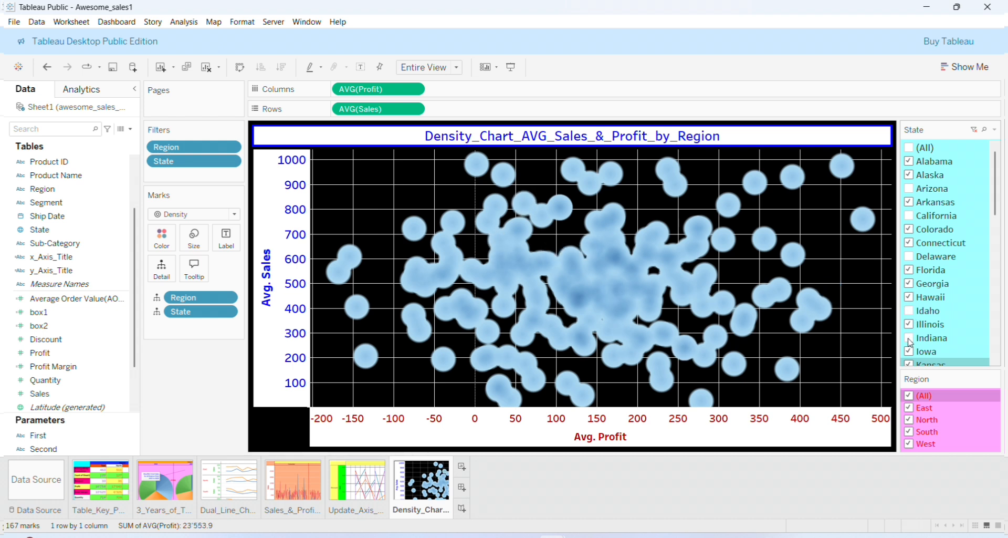
left_click(909, 351)
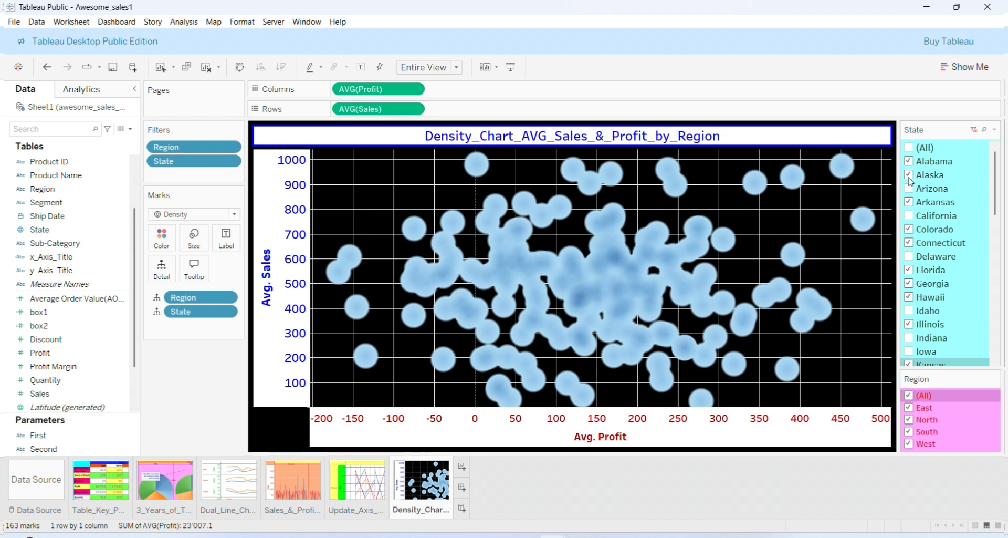
Exclude Alaska with the State filter and West with the Region filter
left_click(909, 176)
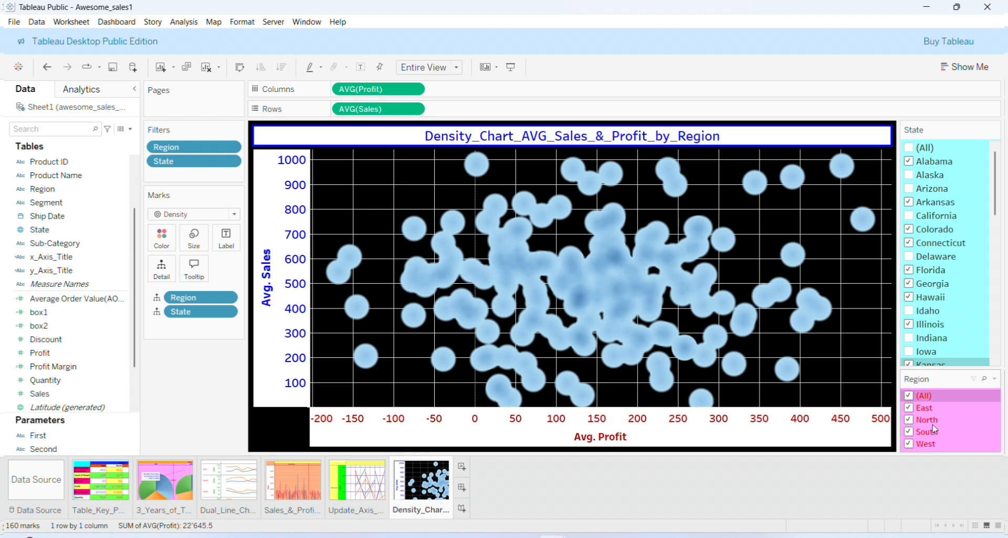
left_click(909, 445)
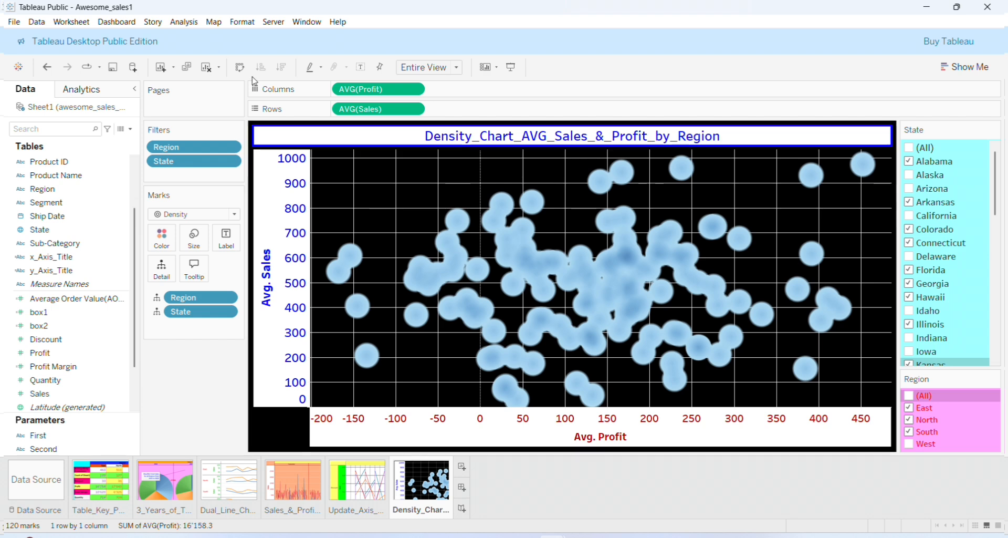
left_click(47, 216)
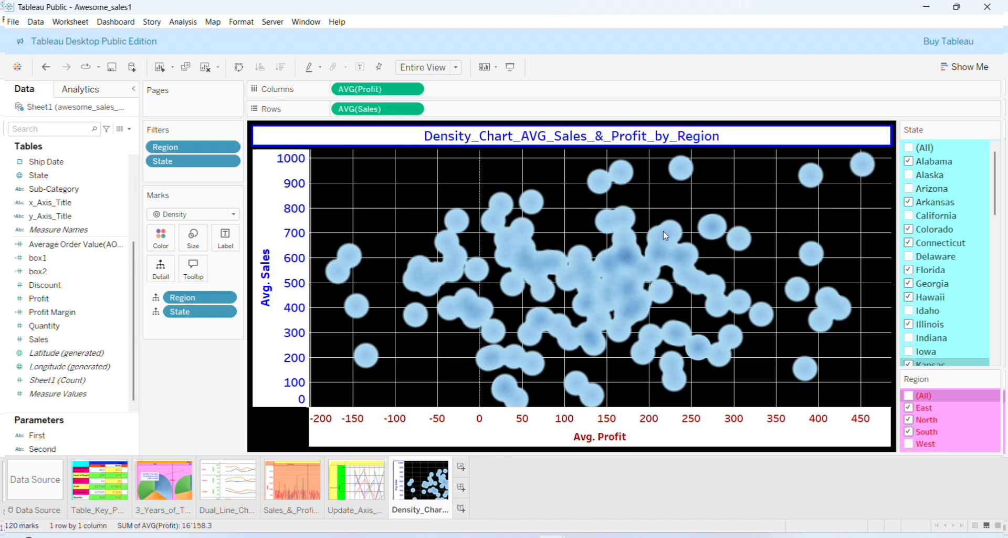
Inspect the region, state and average values of the high-sales mark near 240 average profit, and clear the selection
left_click(682, 169)
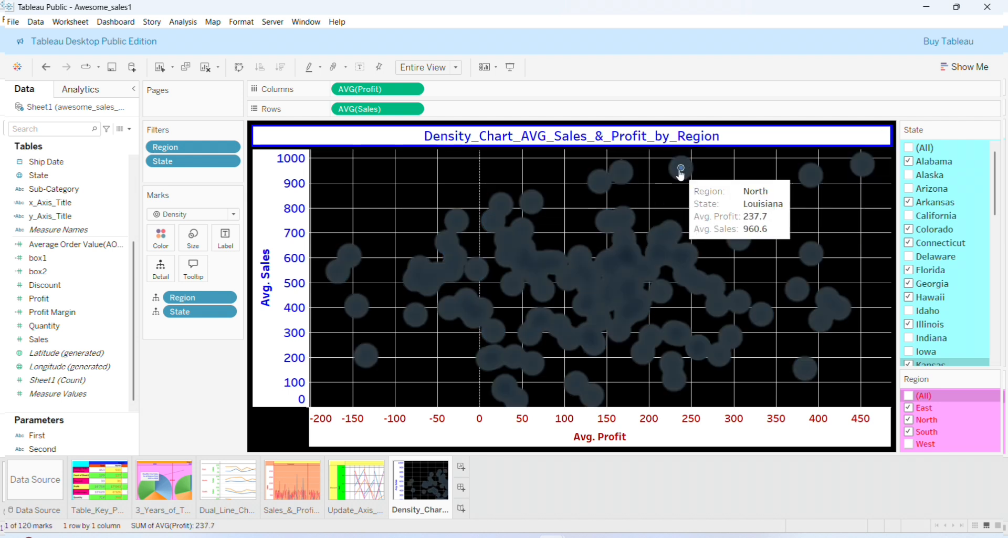
mouse_move(683, 171)
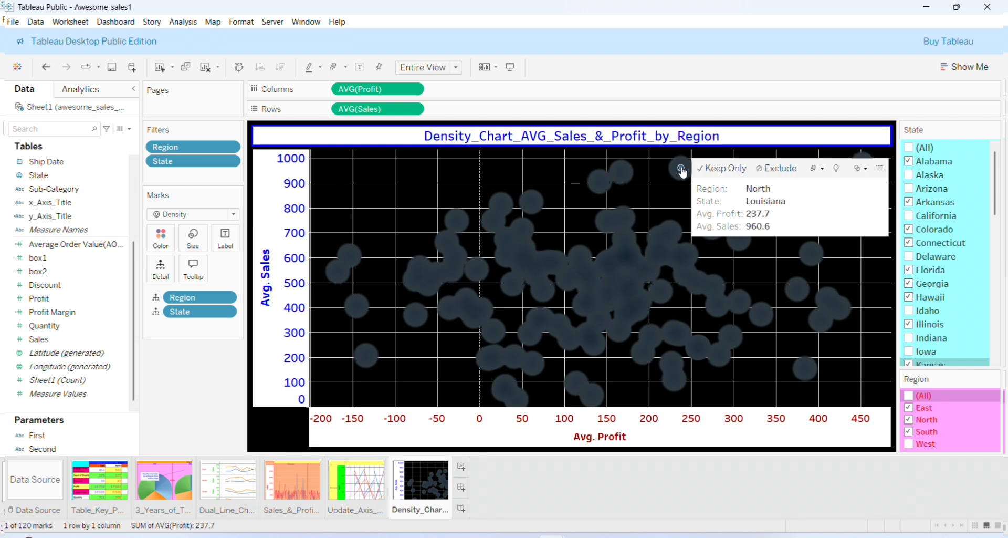
left_click(638, 240)
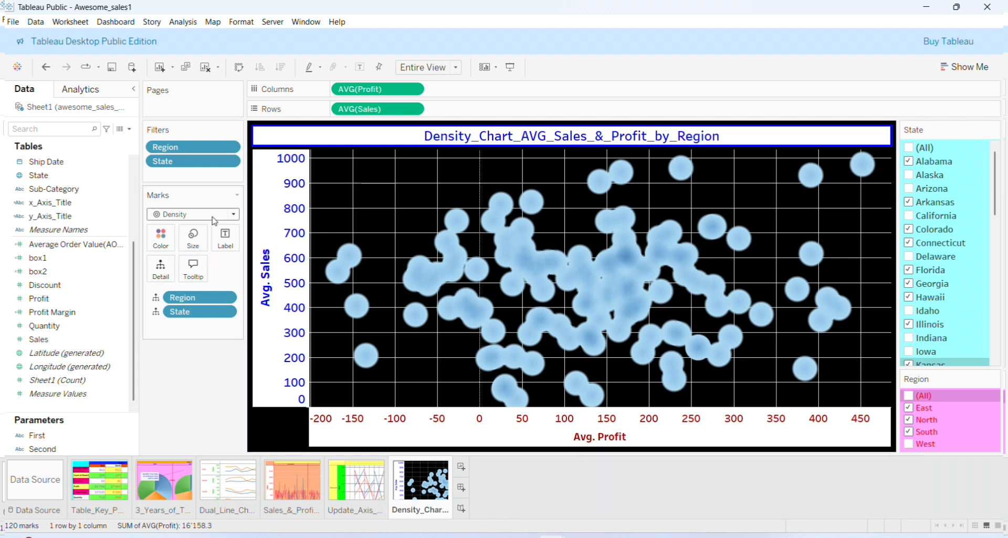
Color the density marks with the Density Orange Light palette
left_click(161, 237)
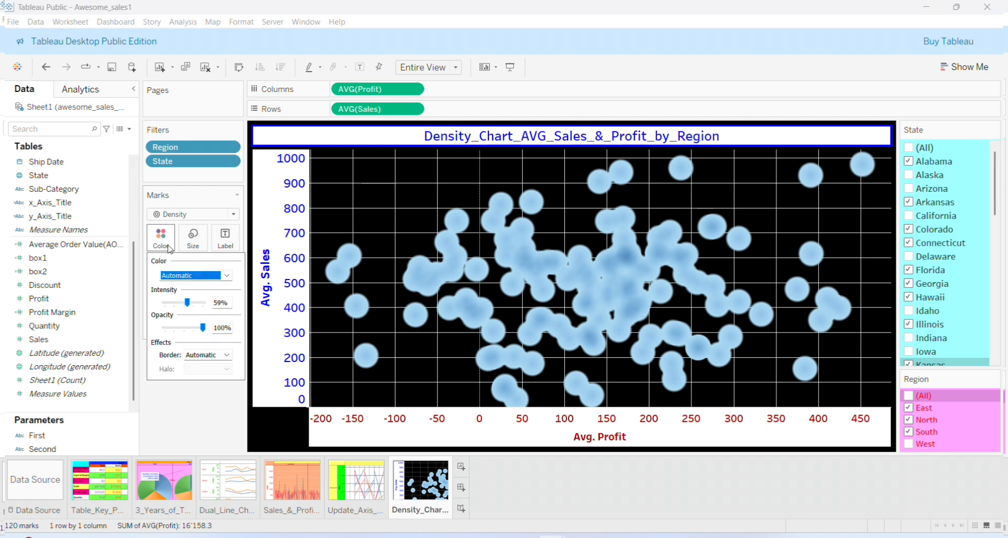
left_click(225, 274)
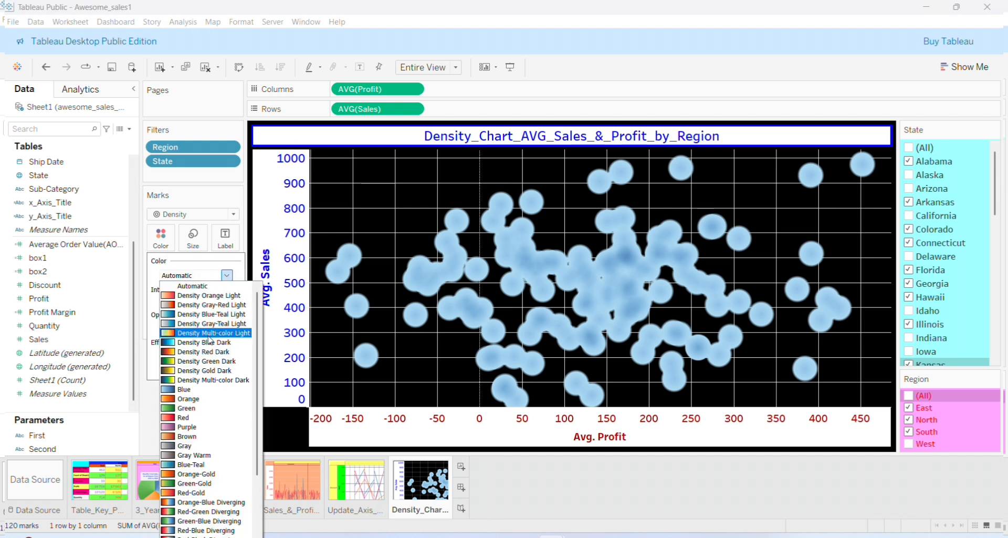
left_click(209, 295)
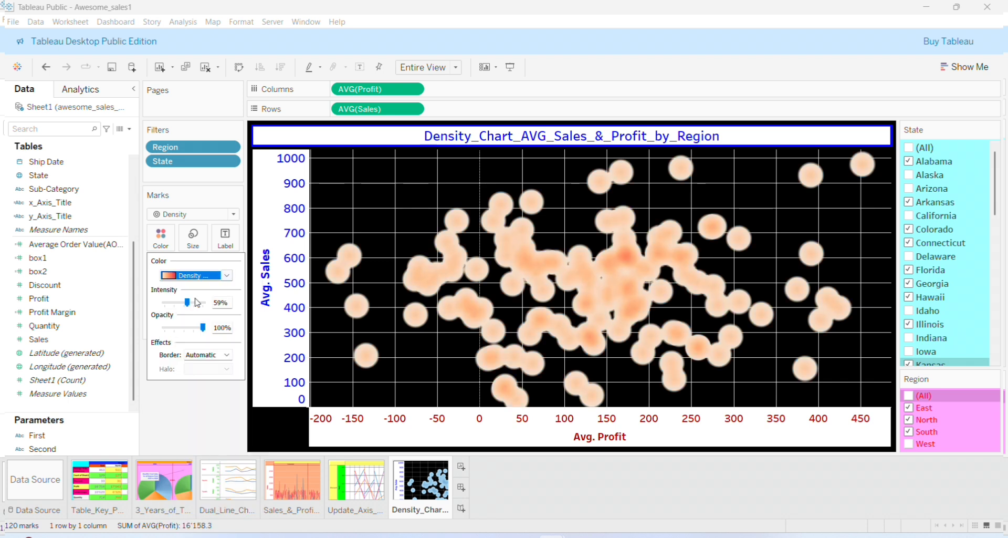
Try the Density Red Dark and Gold-Purple Diverging palettes on the density marks, and undo both palette changes
left_click(227, 275)
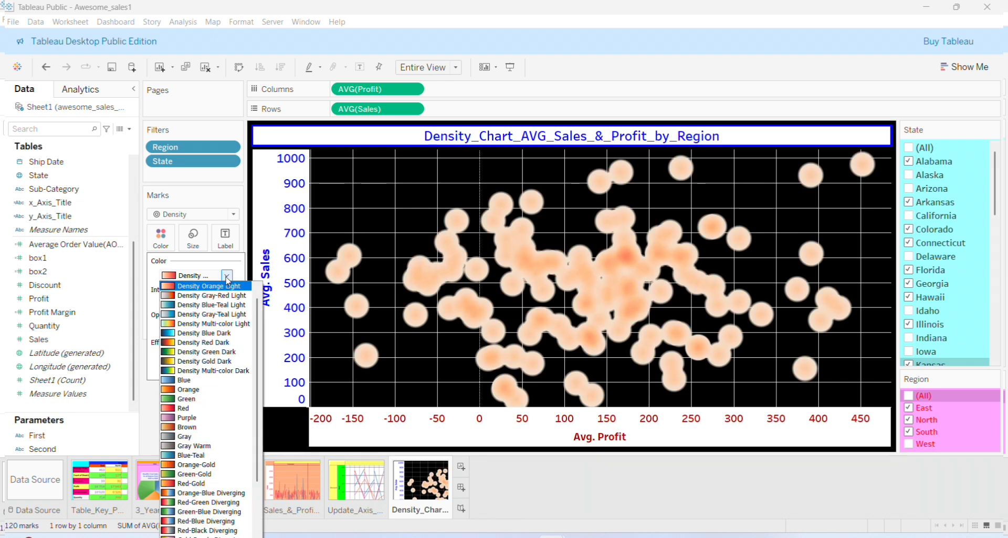
left_click(192, 351)
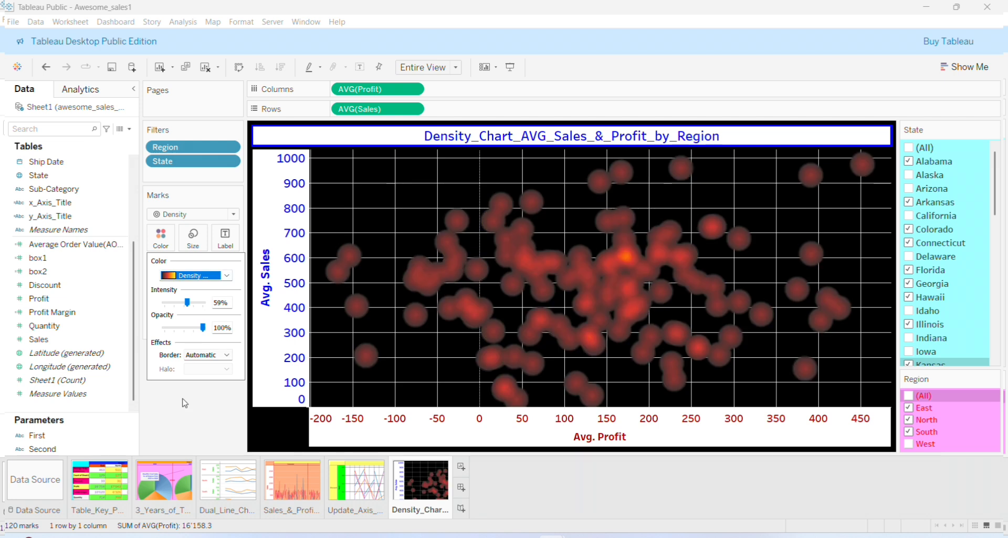
left_click(226, 275)
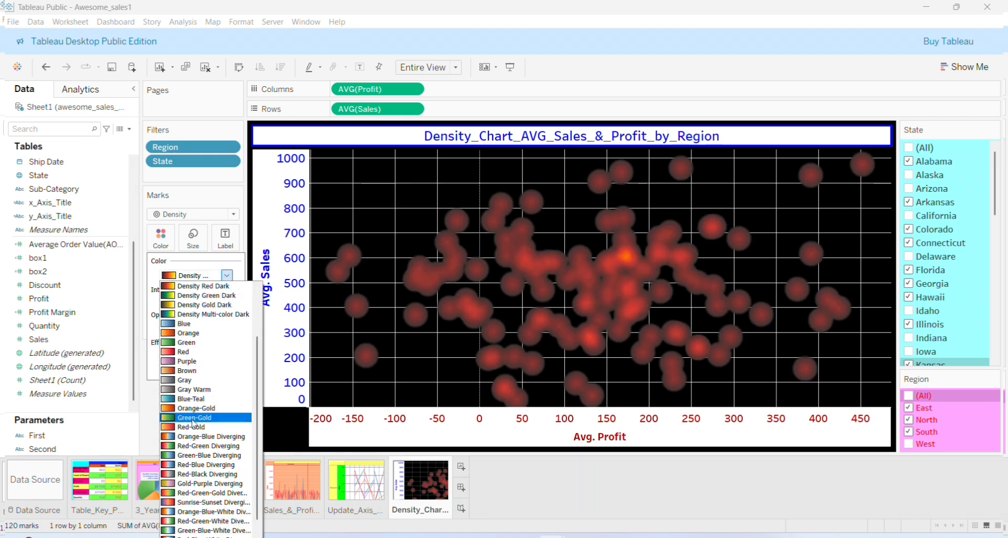
left_click(185, 483)
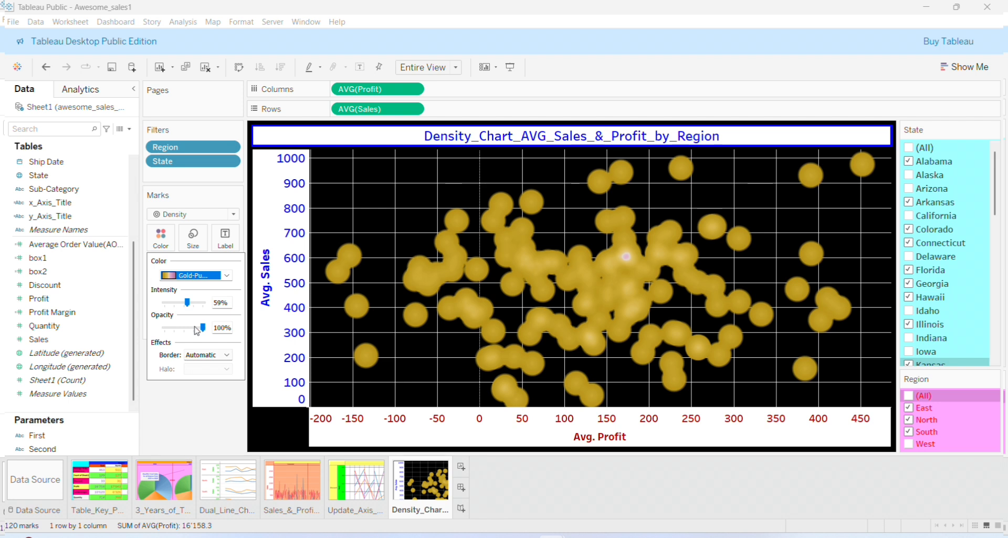
left_click(46, 67)
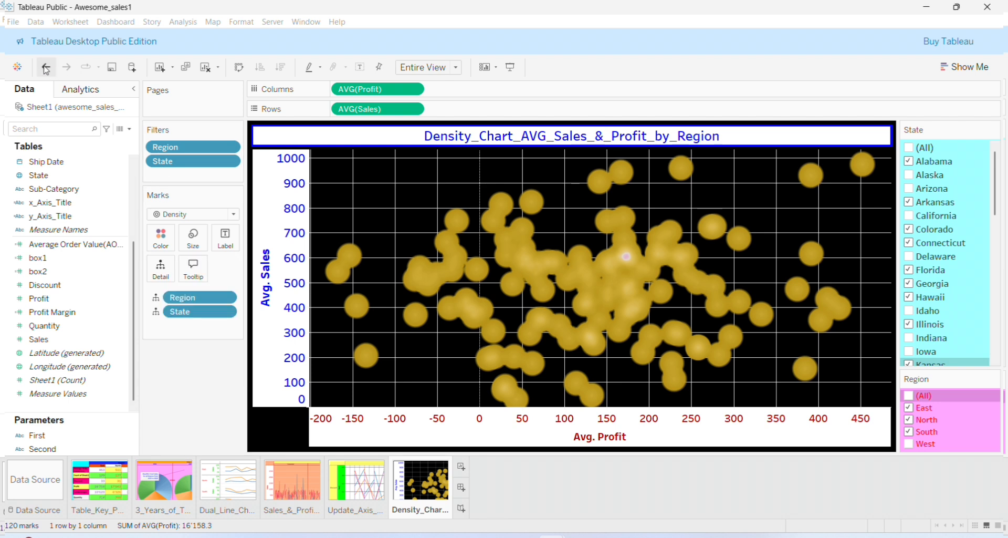
left_click(46, 67)
left_click(46, 67)
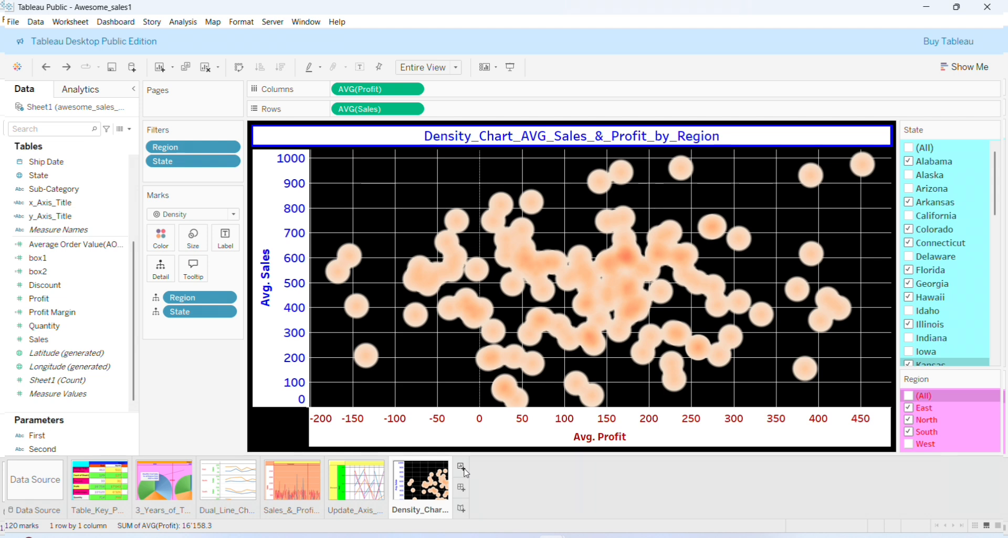
Save the workbook and add a new blank worksheet after the density chart
left_click(13, 22)
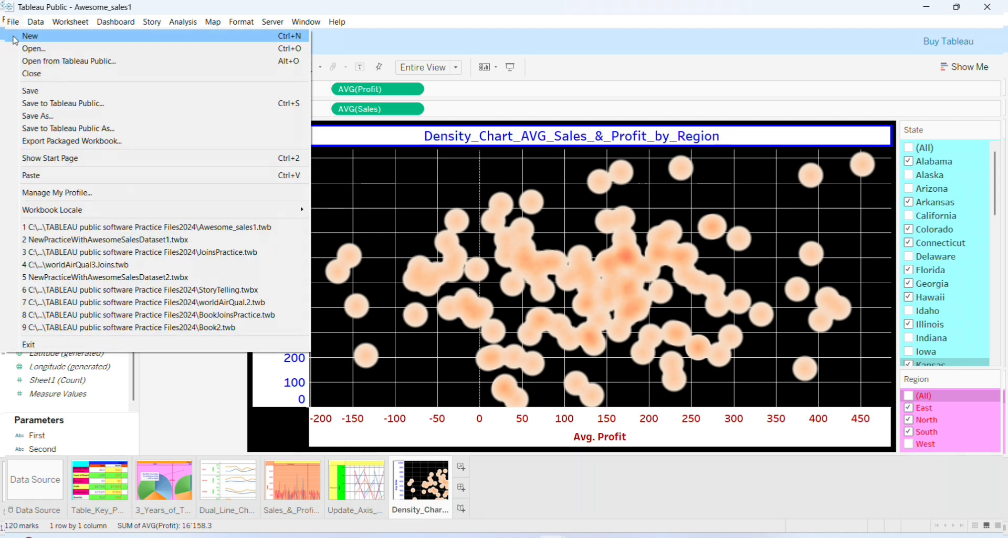
left_click(31, 93)
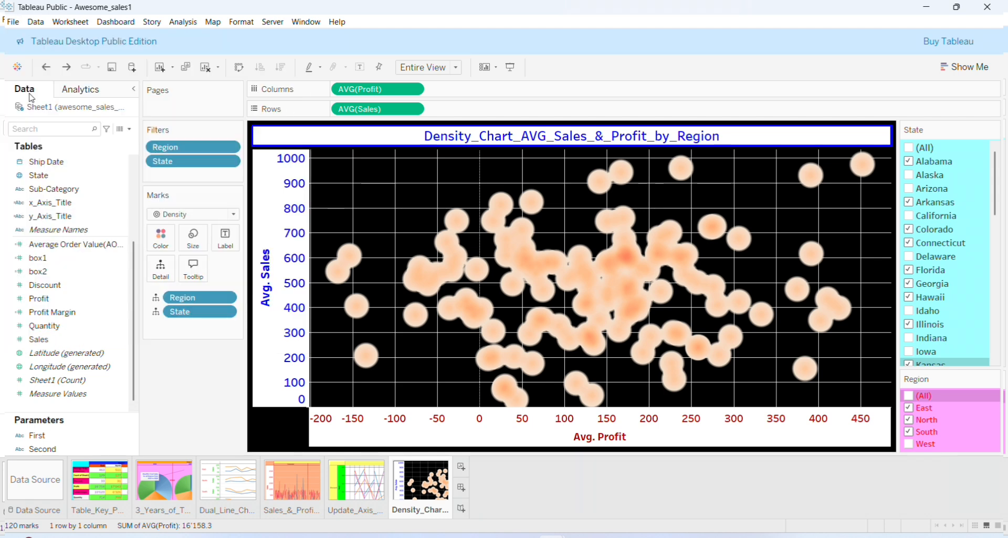
left_click(462, 468)
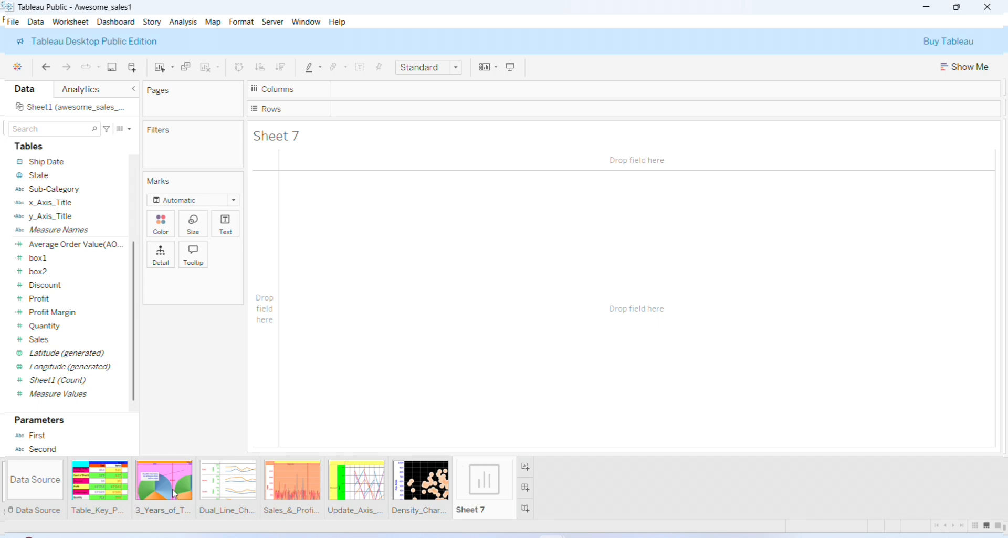
Review the axis-title chart sheet and the density chart sheet, and return to the blank worksheet
left_click(364, 484)
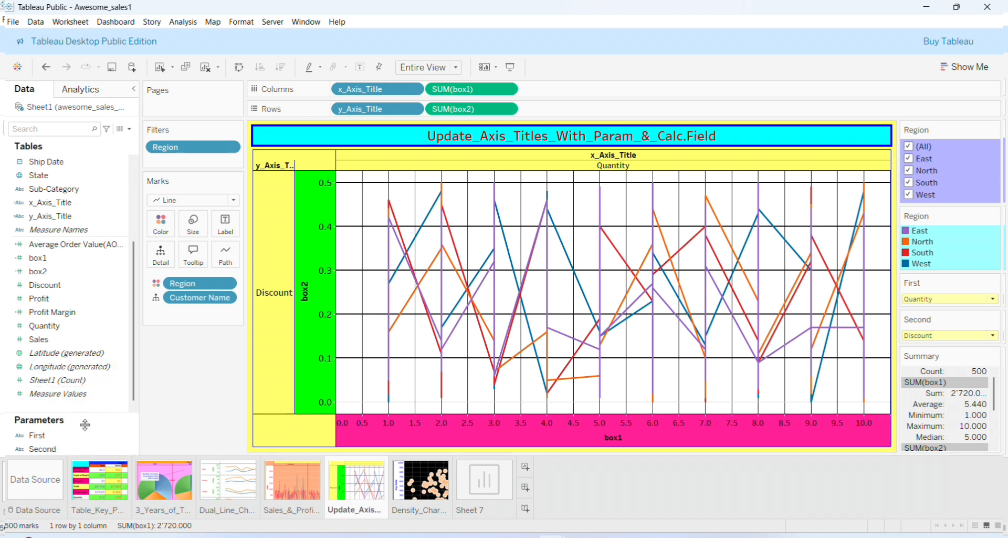
mouse_move(565, 246)
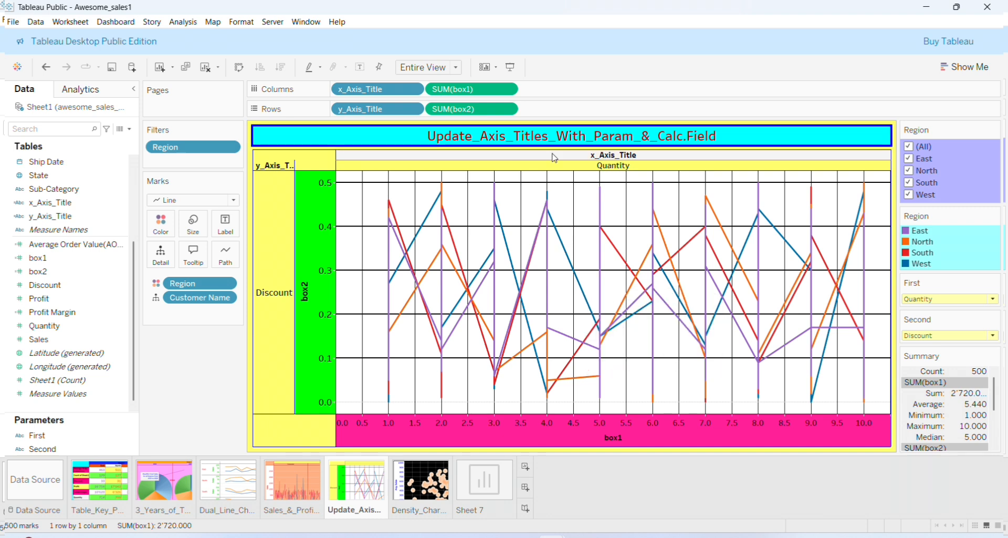
left_click(431, 490)
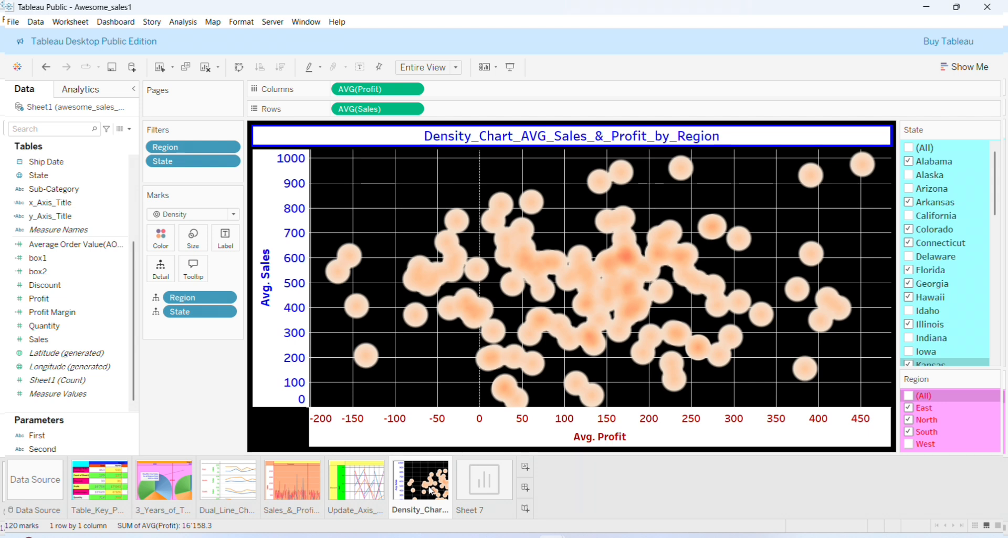
left_click(481, 489)
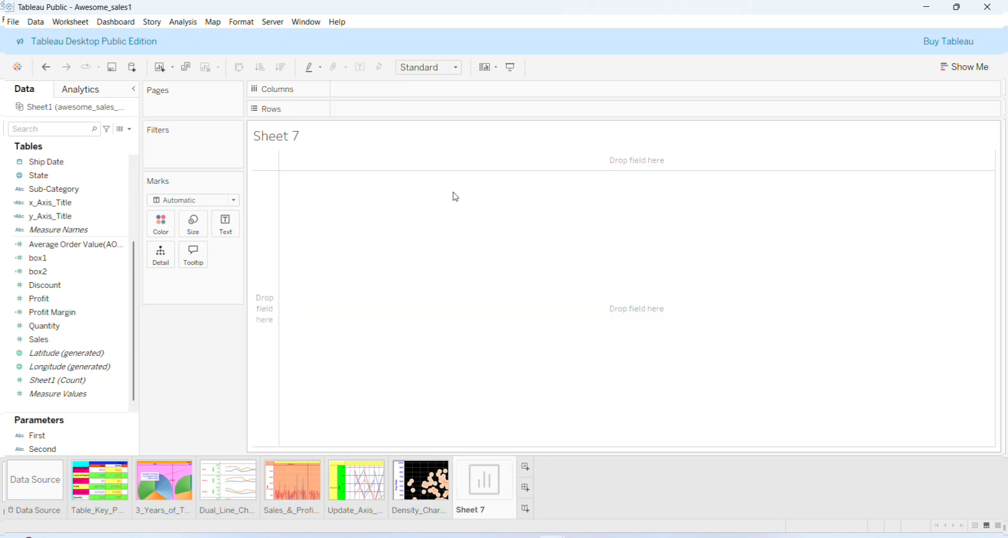
Rename the blank worksheet as SalesStatusMetOrNot?
right_click(472, 512)
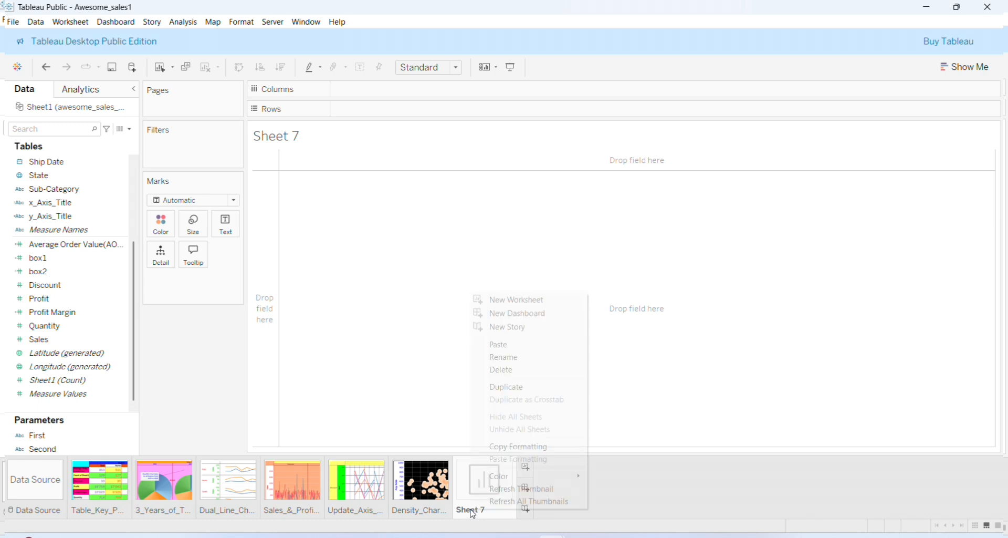
left_click(510, 361)
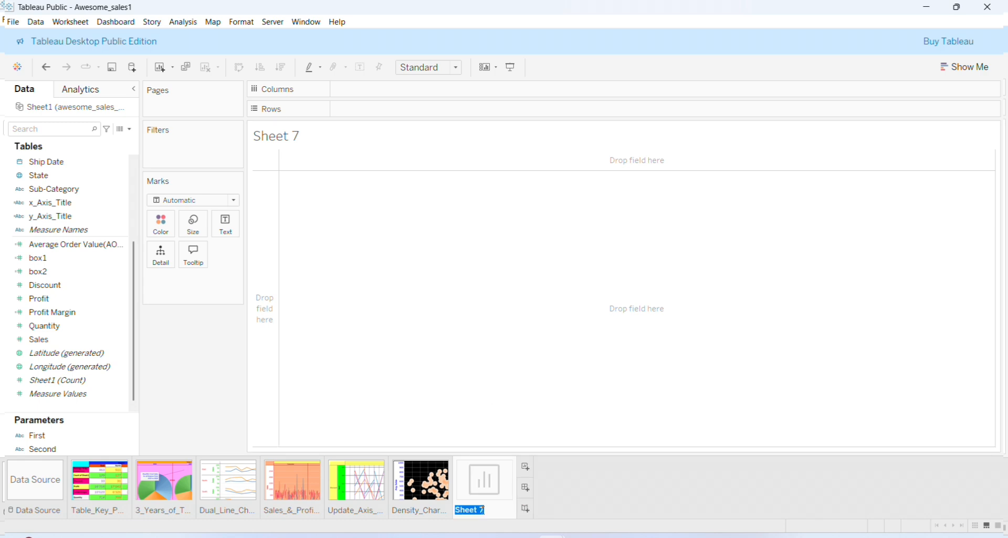
type("SalesStatusMetOrNot?")
key("Return")
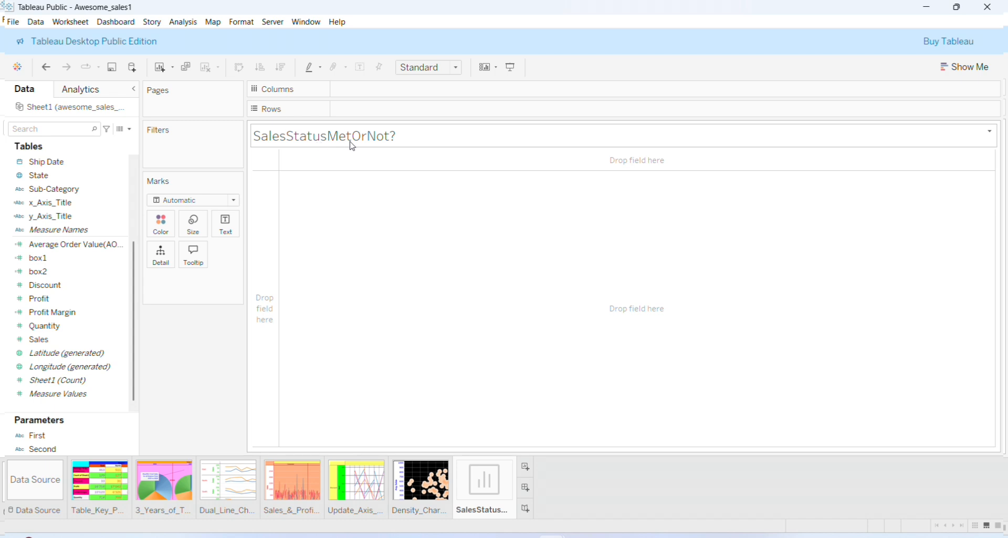
Create a new calculated field and name it Sales Status
left_click(129, 129)
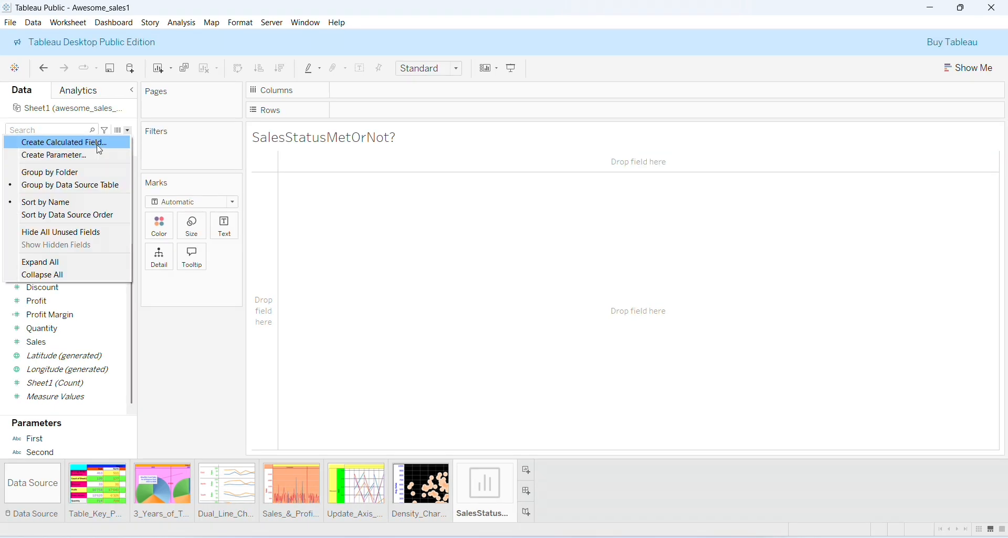
left_click(97, 140)
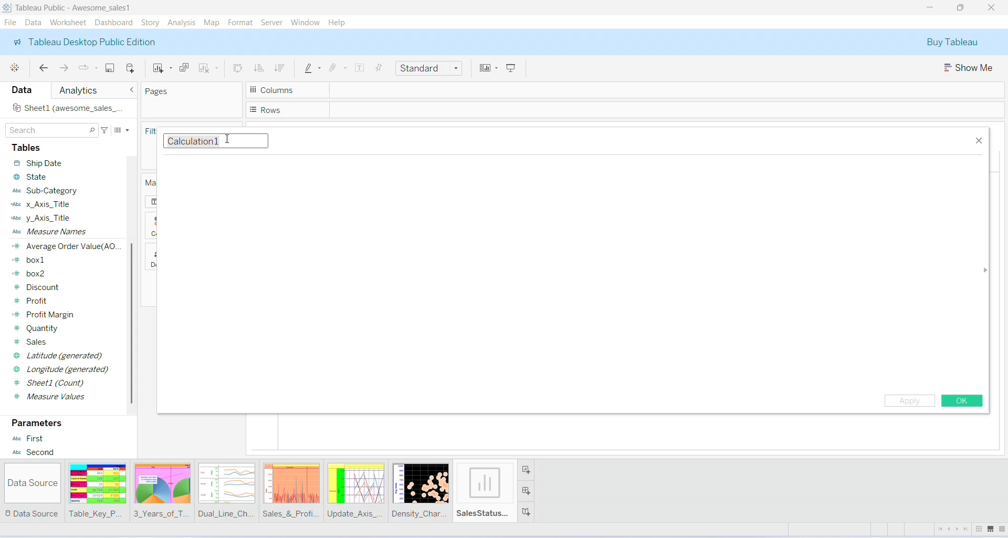
key("BackSpace")
type("S")
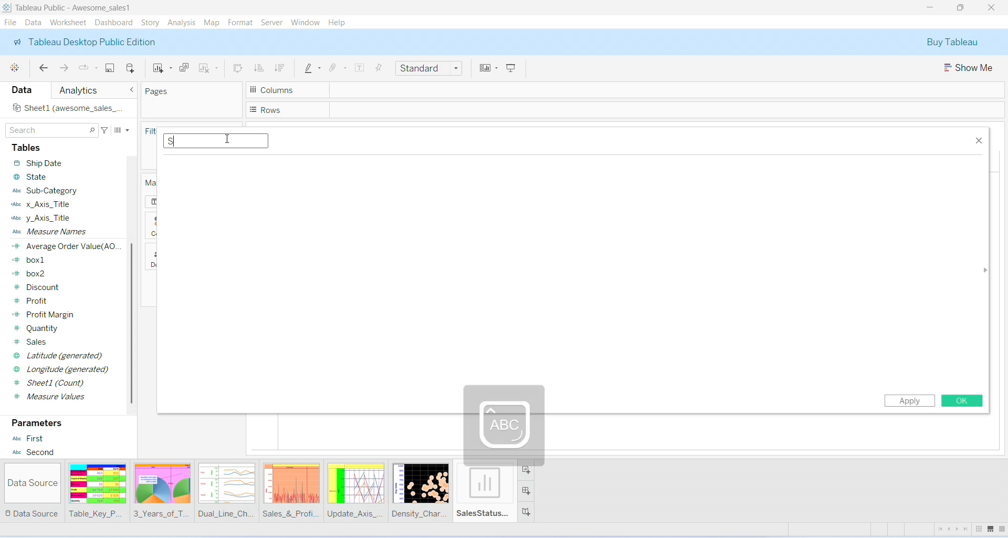
type("ales ")
type("Status")
left_click(194, 166)
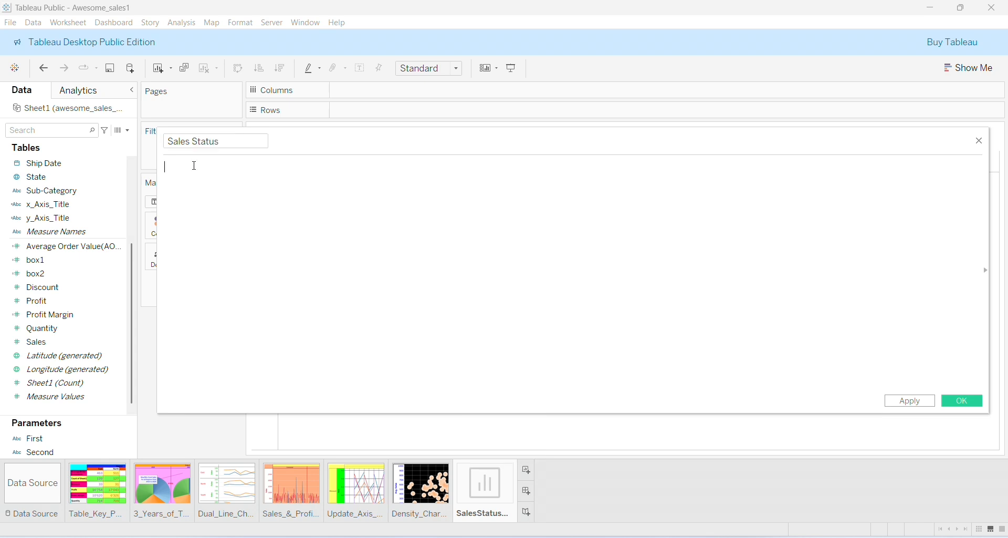
Define Sales Status as WINDOW_AVG(SUM([Sales]), -1 * (ATTR(DATEPART('quarter', [Order Date])) +3), -1 * ATTR(DATEPART('quarter', [Order Date]))) and save the workbook
type("WINDOW_AVG(SUM([Sales]), -1 * (ATTR(DATEPART('quarter', [Order Date])) +3), -1 * ATTR(DATEPART('quarter', [Order Date])))")
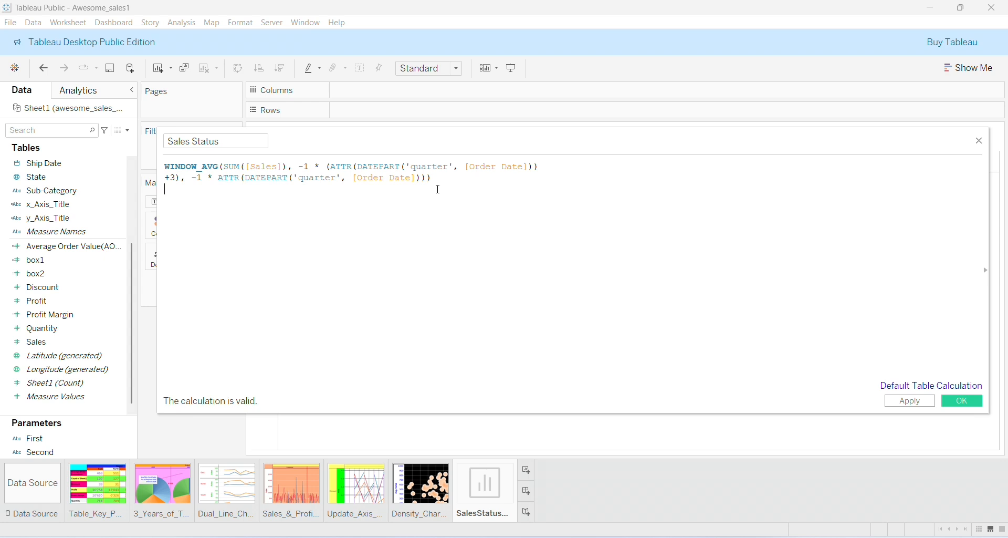
left_click(910, 402)
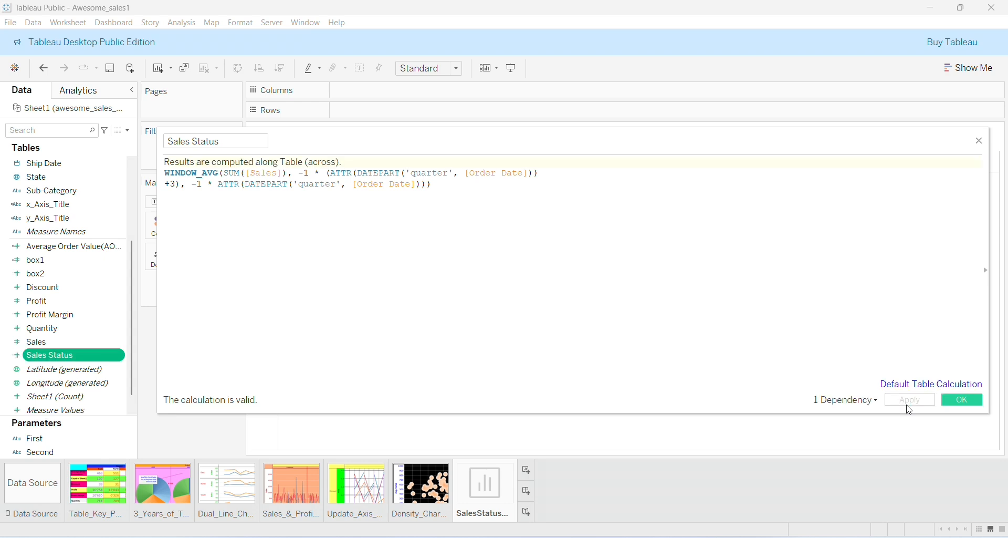
left_click(964, 401)
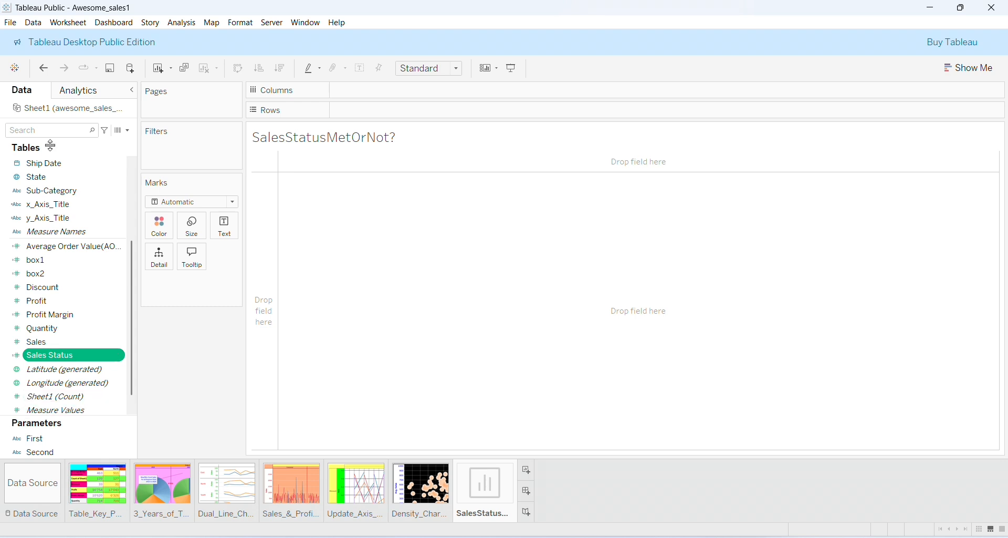
left_click(10, 23)
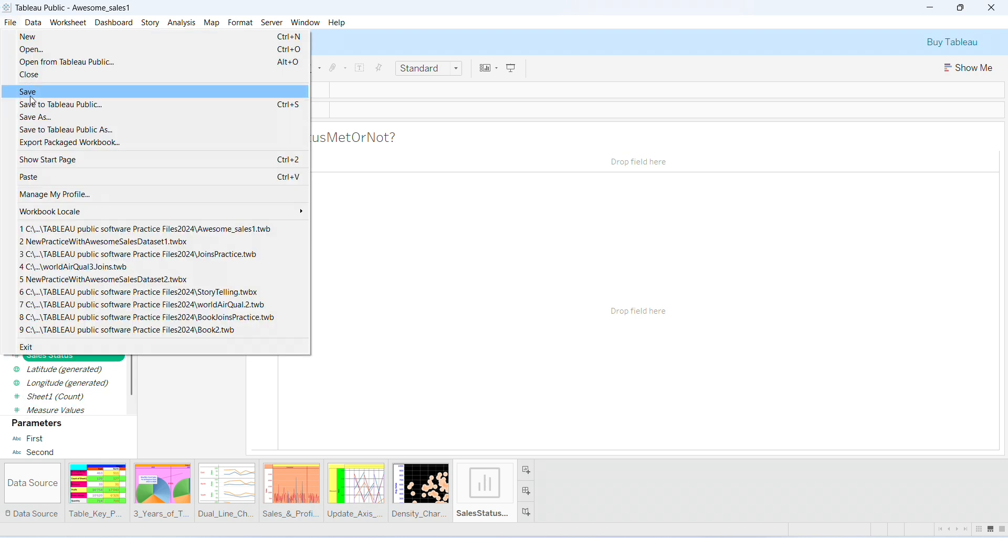
left_click(33, 92)
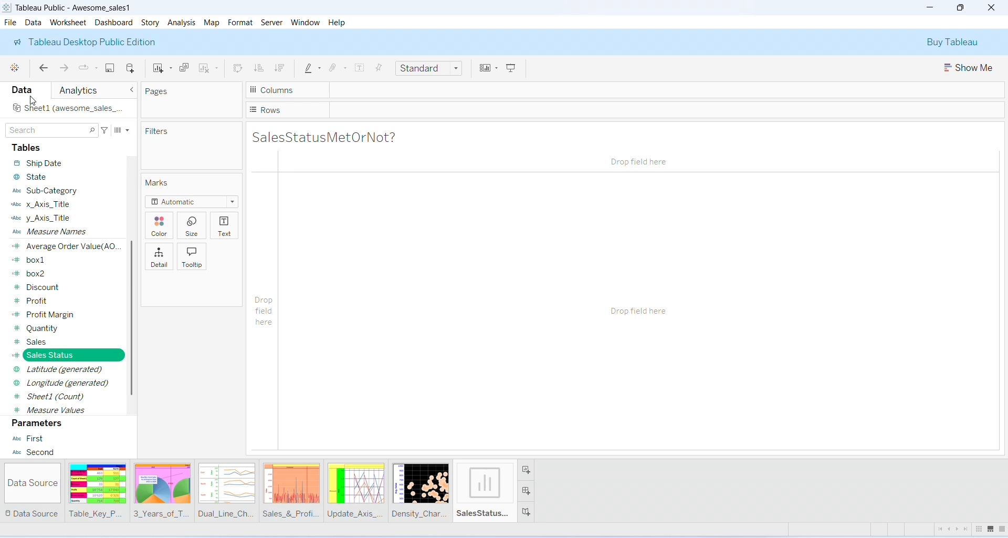
Create the calculated field Expectation met with the formula IF SUM ([Sales]) >= ([Sales Status ]) THEN 'Quota Met' ELSE 'Quota not Met' END
left_click(128, 130)
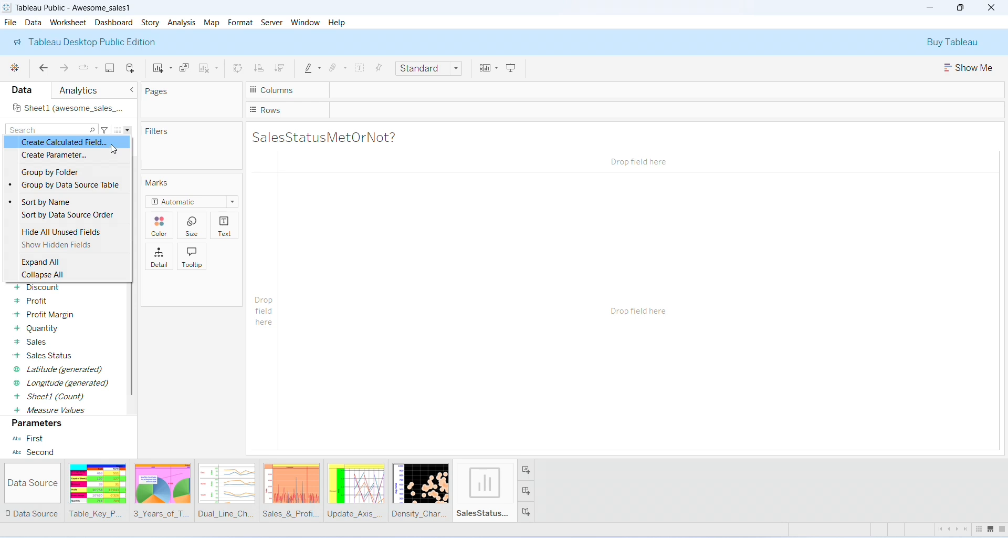
left_click(113, 150)
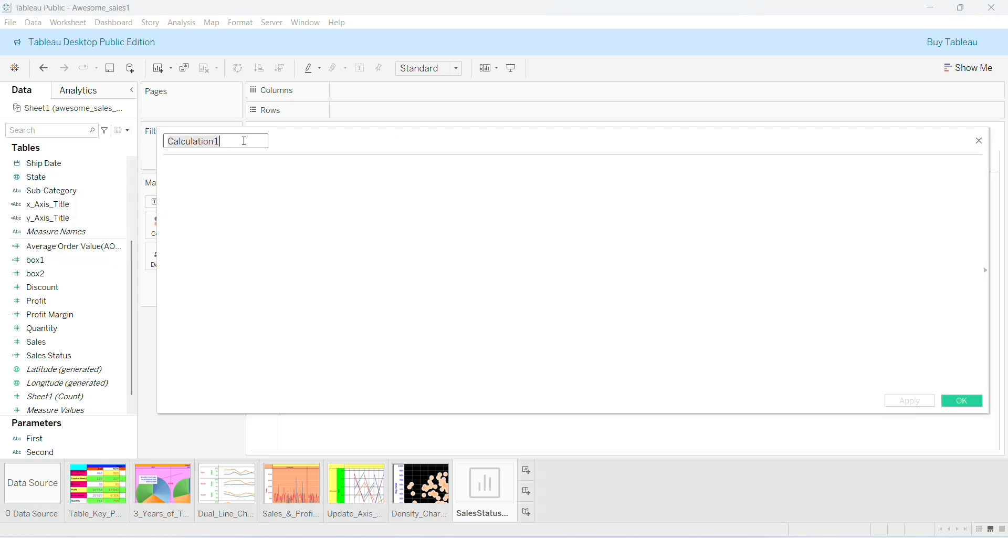
key("BackSpace")
key("Caps_Lock")
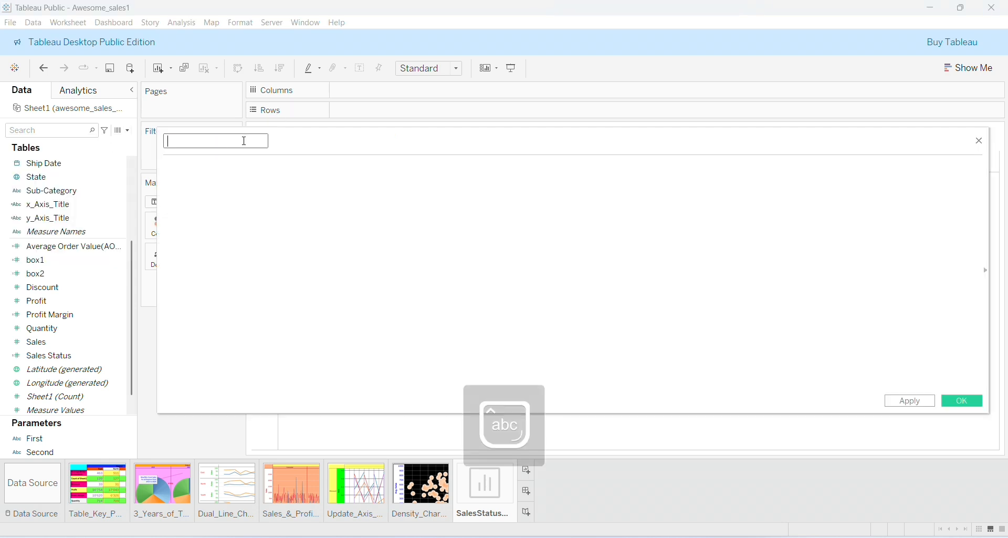
type("E")
key("Caps_Lock")
type("xpectation m")
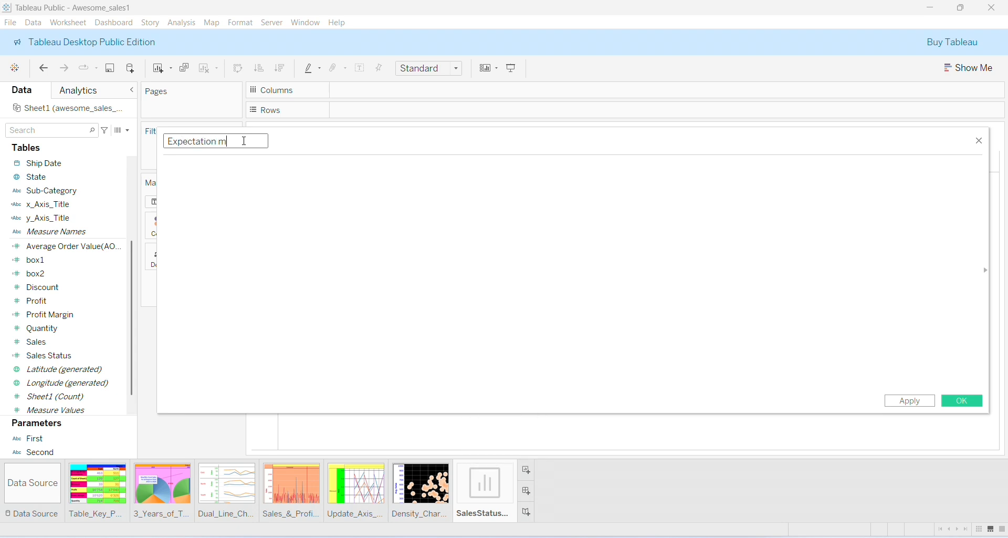
type("et")
left_click(347, 196)
type("IF SUM ([Sales]) >= ([Sales Status ]) THEN 'Quota Met' ELSE 'Quota not Met' END")
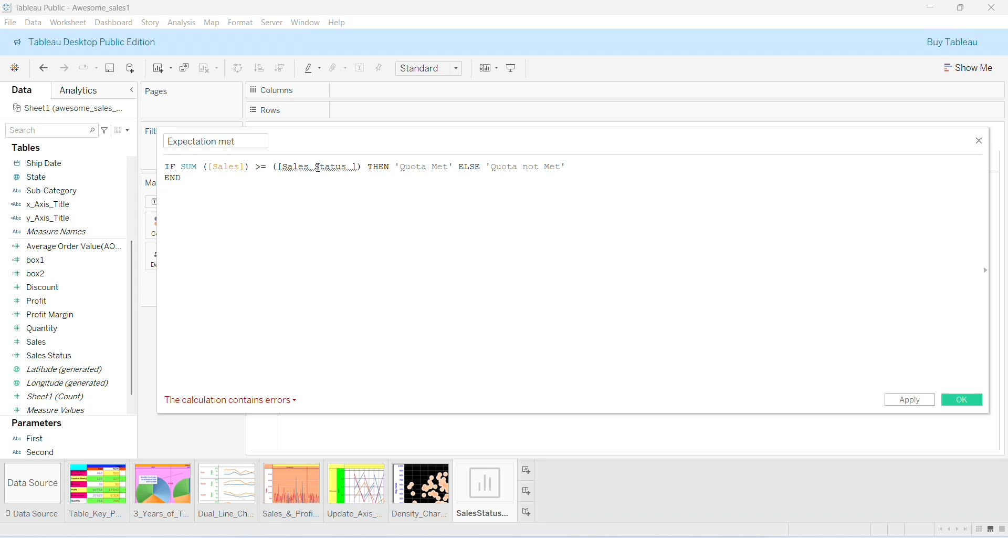
Replace the mistyped Sales Status reference in the Expectation met formula with the actual Sales Status field and apply the calculation
mouse_move(355, 166)
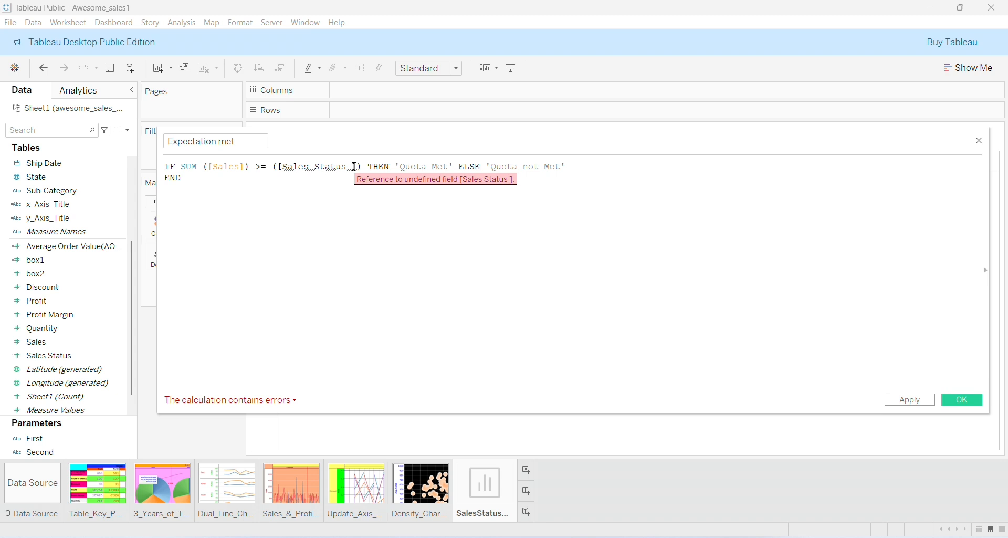
left_click(355, 166)
key("BackSpace")
key("BackSpace")
key("BackSpace")
key("BackSpace")
key("BackSpace")
key("BackSpace")
key("BackSpace")
key("BackSpace")
key("BackSpace")
key("BackSpace")
key("BackSpace")
key("BackSpace")
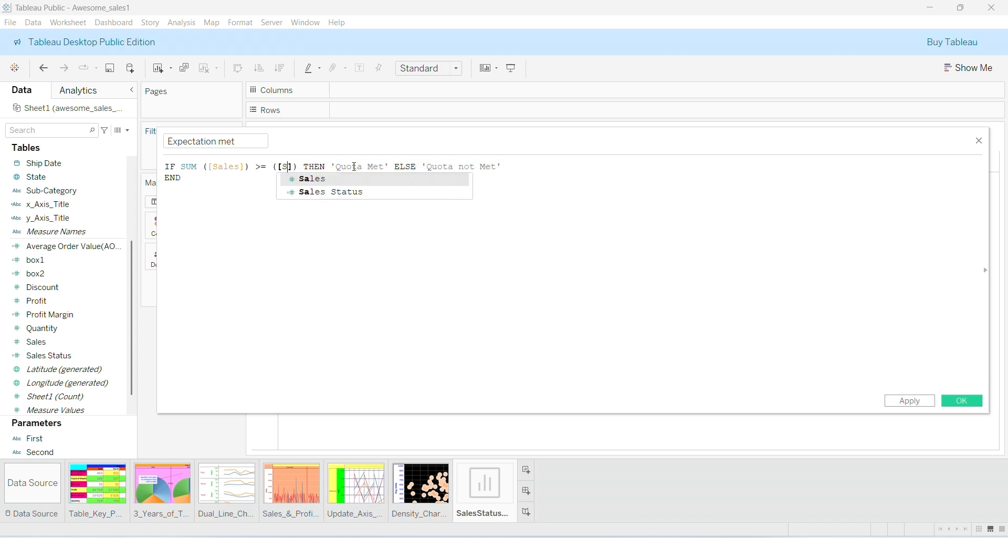
key("BackSpace")
left_click_drag(50, 355, 285, 168)
left_click(353, 249)
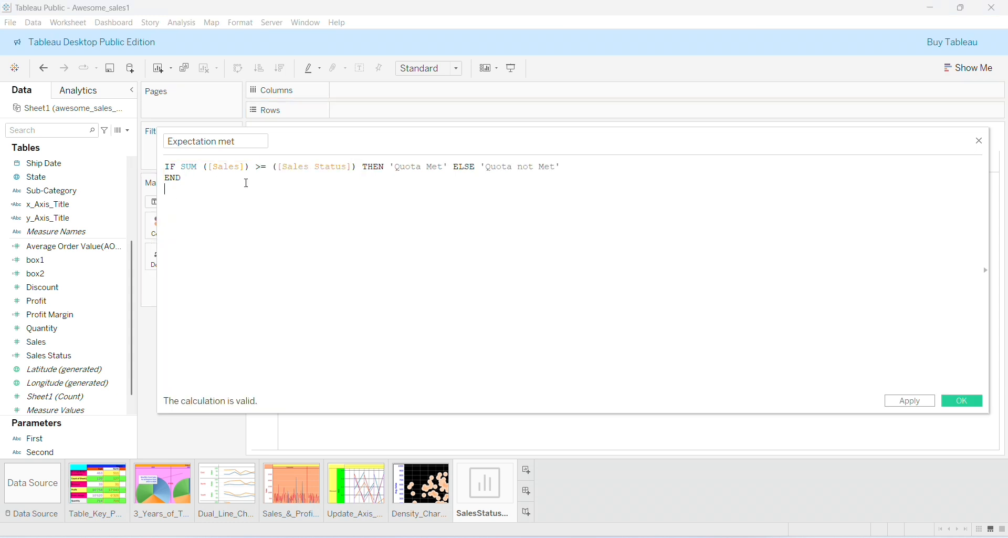
left_click(915, 402)
left_click(965, 402)
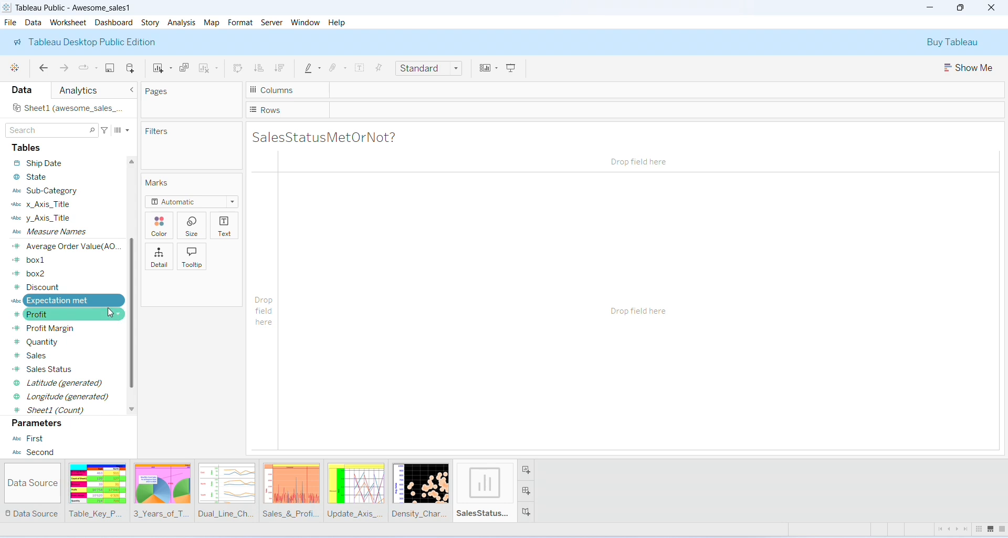
Place Order Date on the columns twice, once by year and once by quarter
left_click_drag(134, 362, 131, 400)
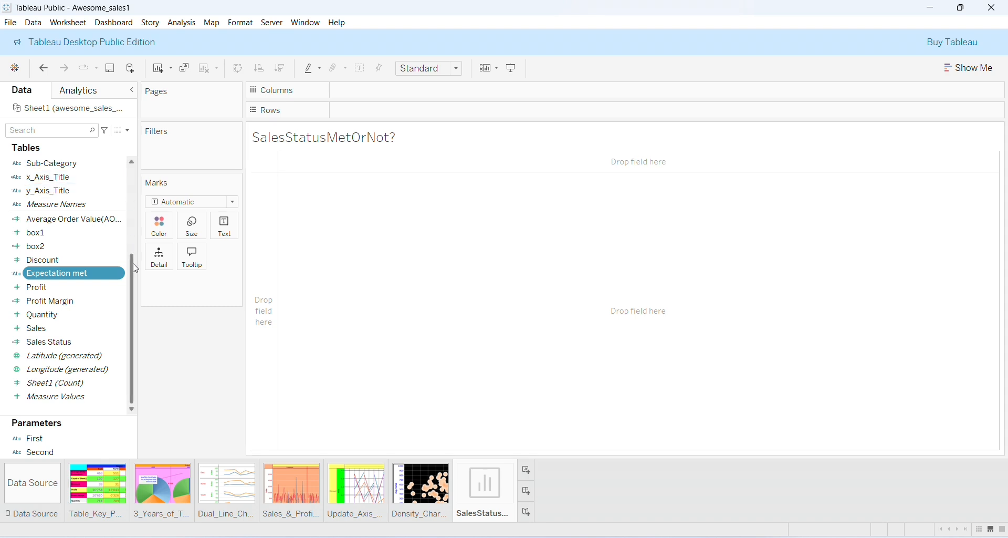
scroll(131, 254, "up", 1)
scroll(131, 254, "up", 5)
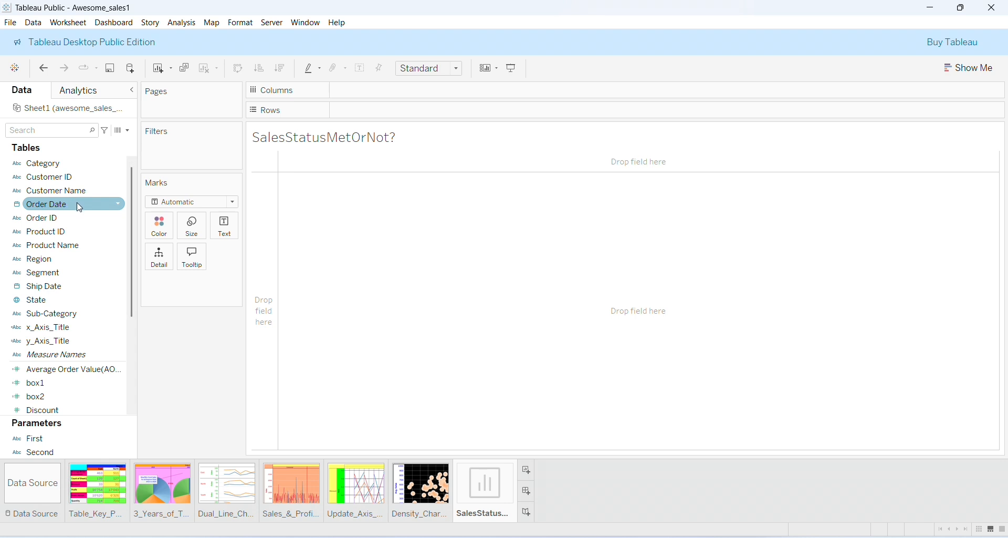
left_click_drag(80, 207, 391, 94)
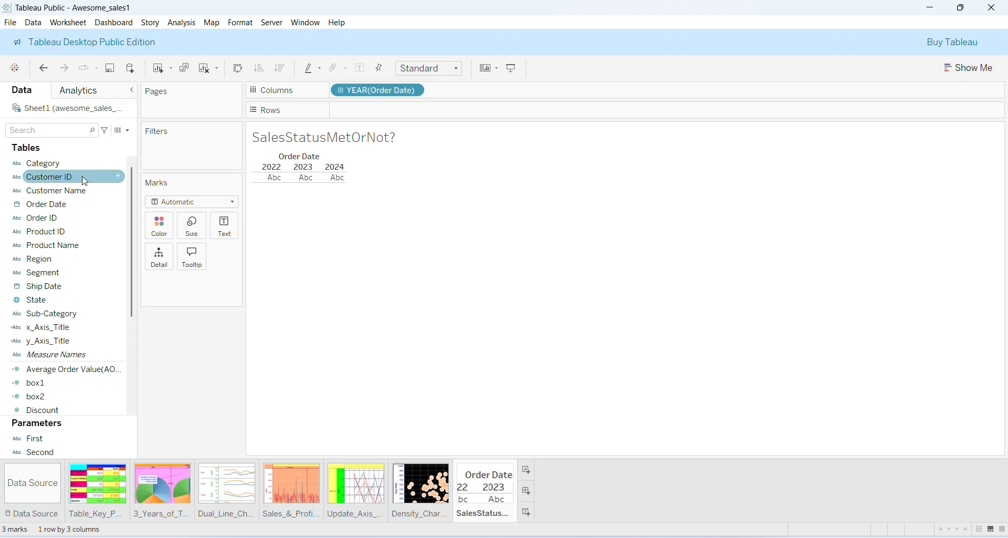
left_click_drag(80, 206, 487, 95)
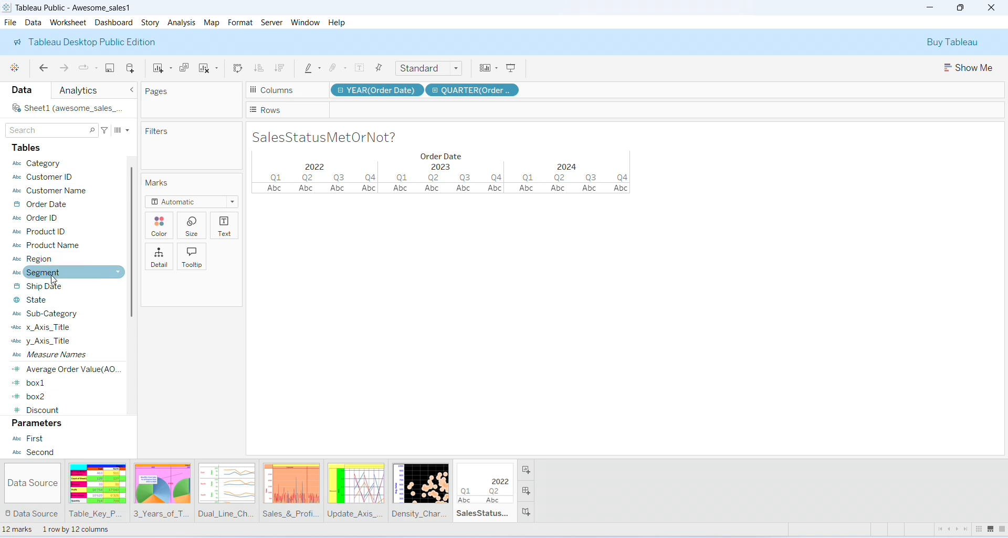
Add a State filter with all values selected and color the marks by State
left_click_drag(61, 308, 186, 149)
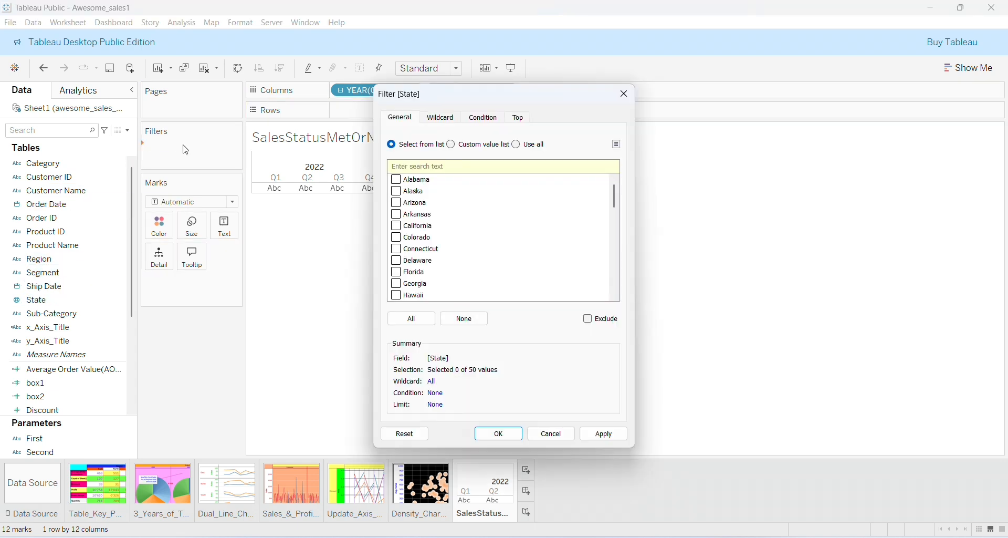
left_click(413, 321)
left_click(498, 436)
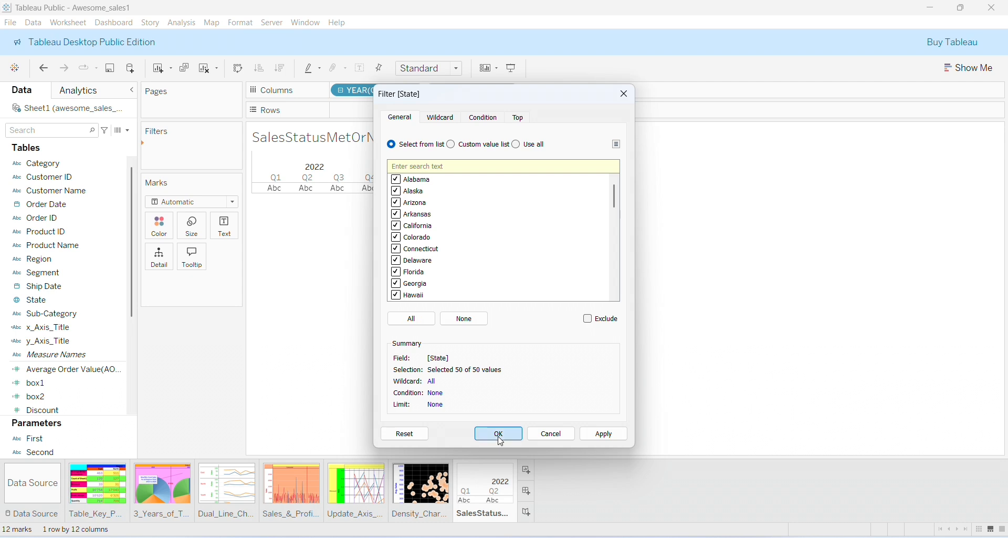
left_click(23, 263)
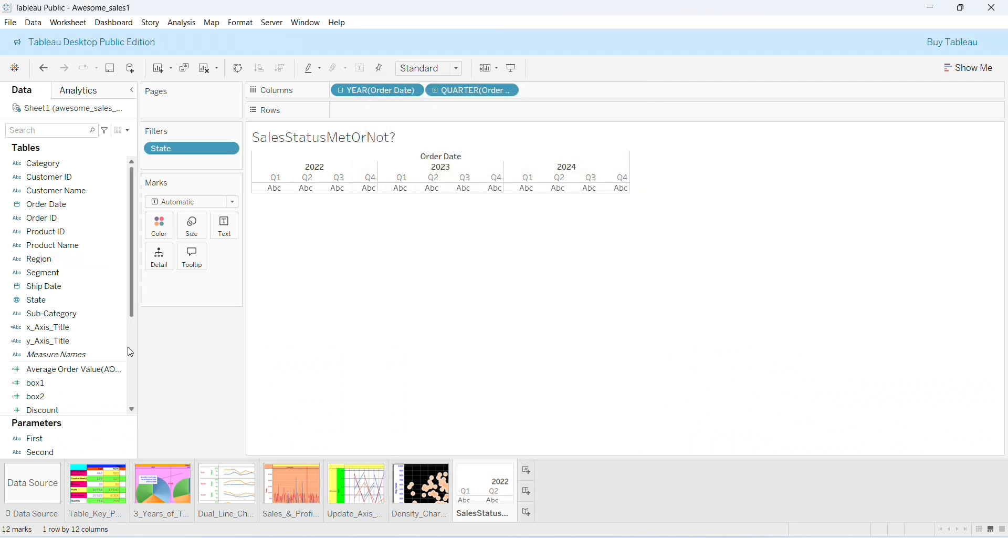
left_click_drag(33, 300, 164, 234)
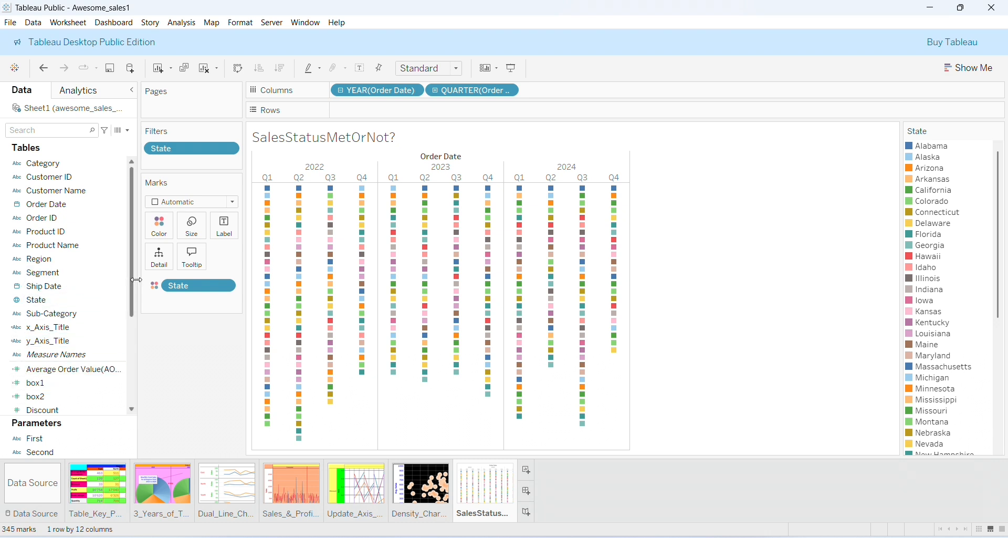
Show the sum of Sales as the label of the marks and fit the sheet to Entire View
scroll(79, 336, "down", 4)
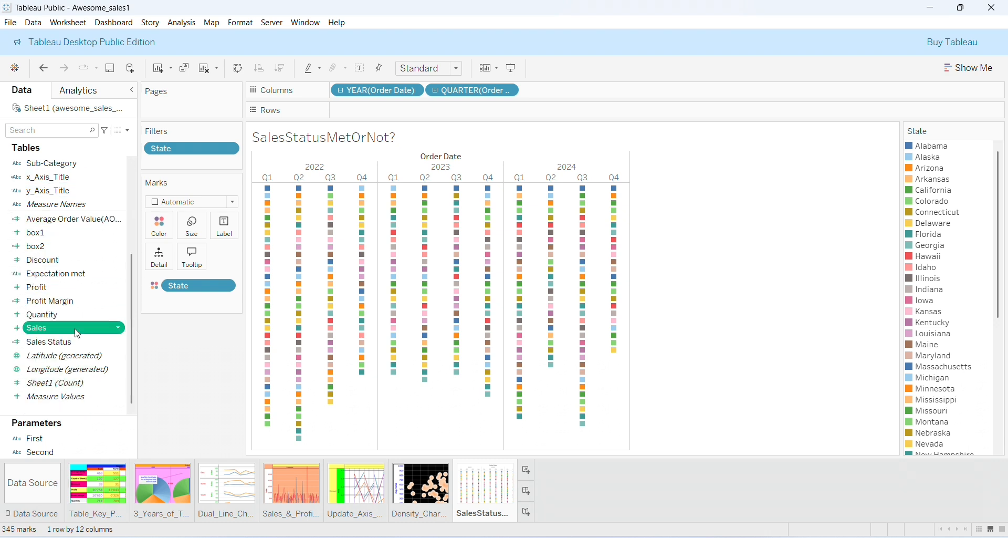
left_click_drag(78, 333, 198, 260)
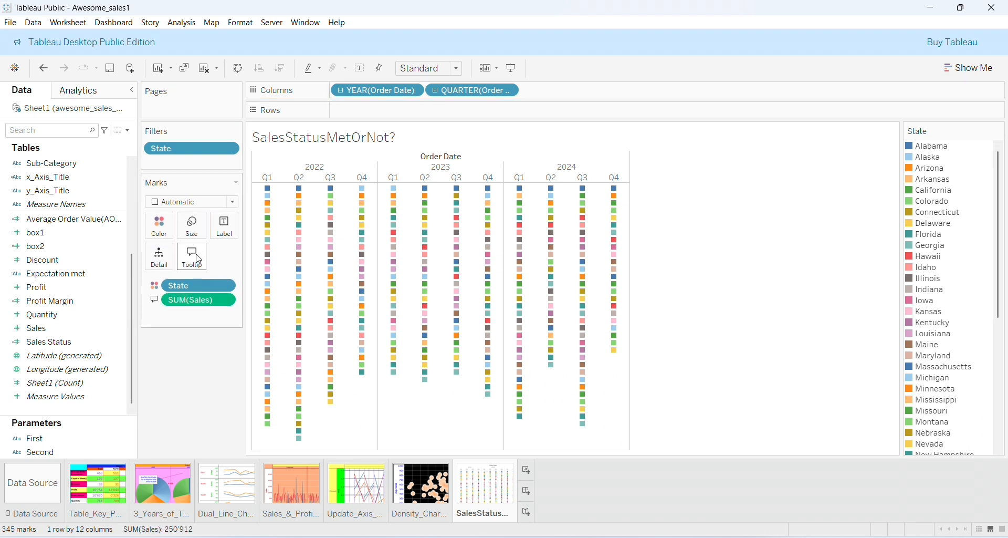
left_click(155, 300)
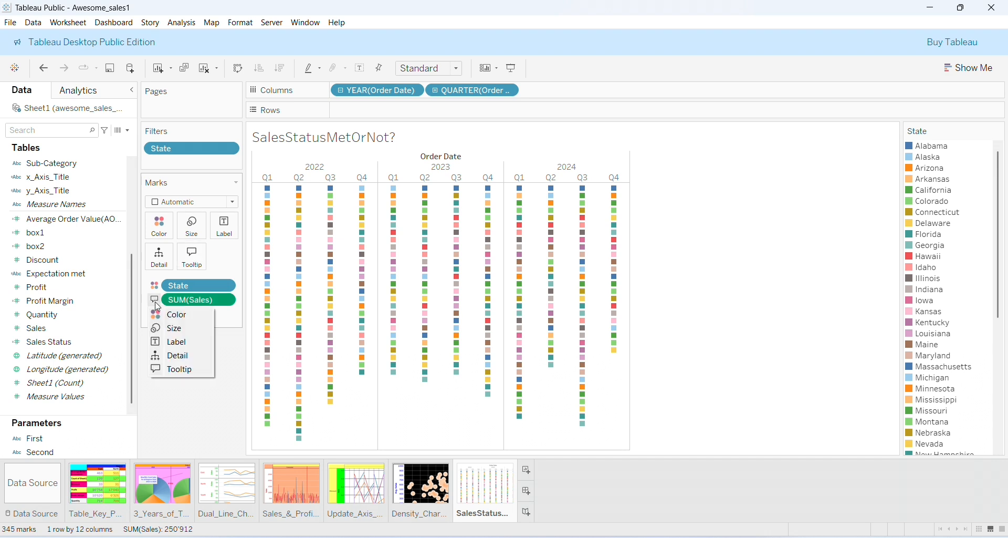
left_click(177, 347)
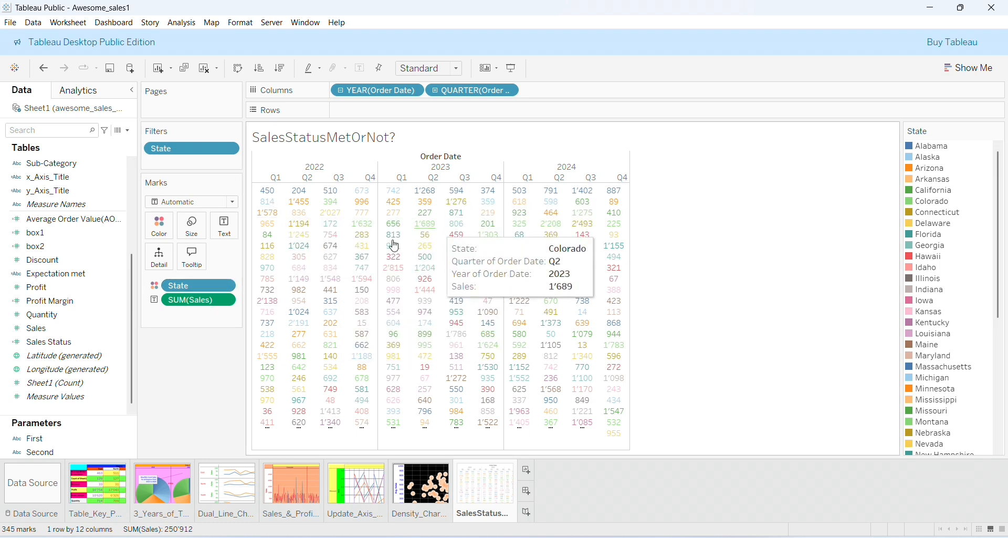
left_click(458, 69)
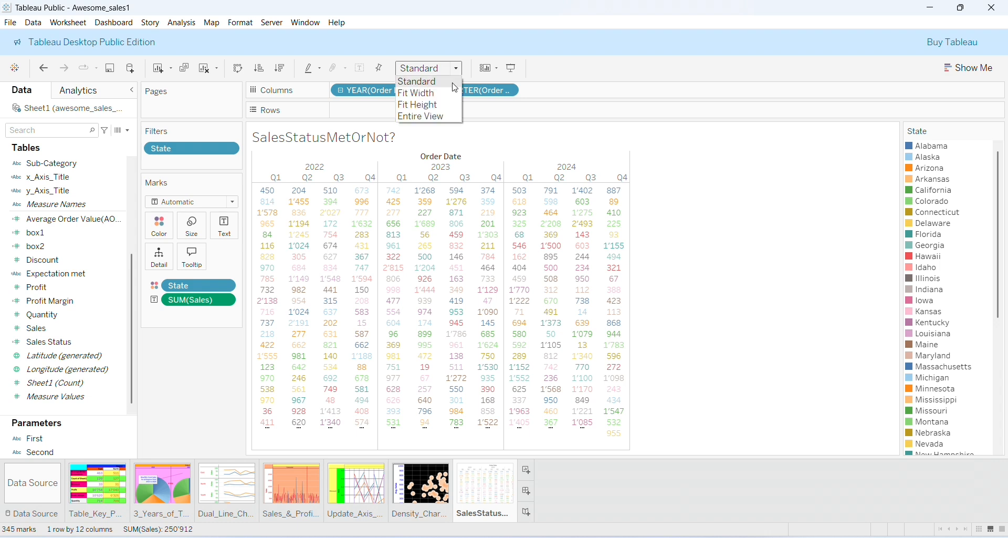
left_click(443, 118)
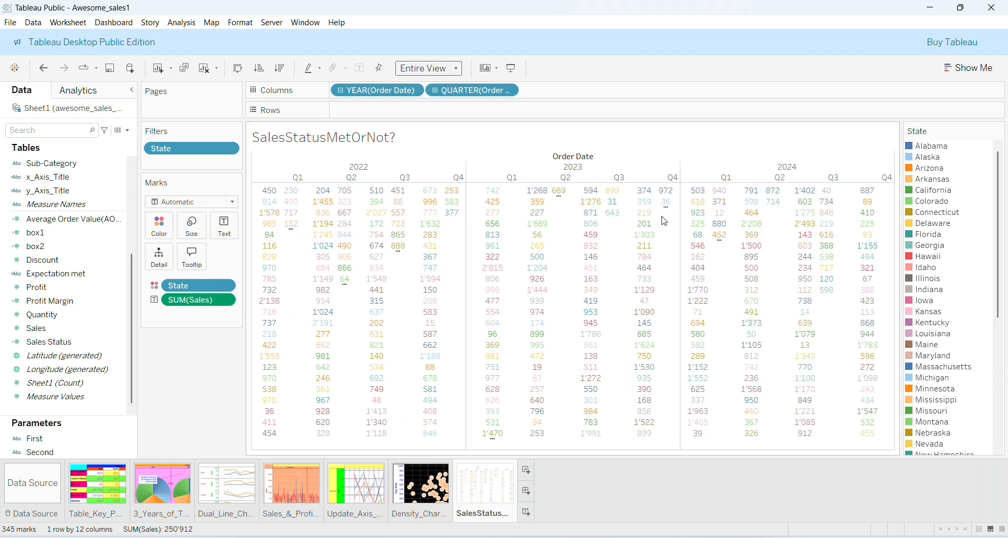
mouse_move(568, 197)
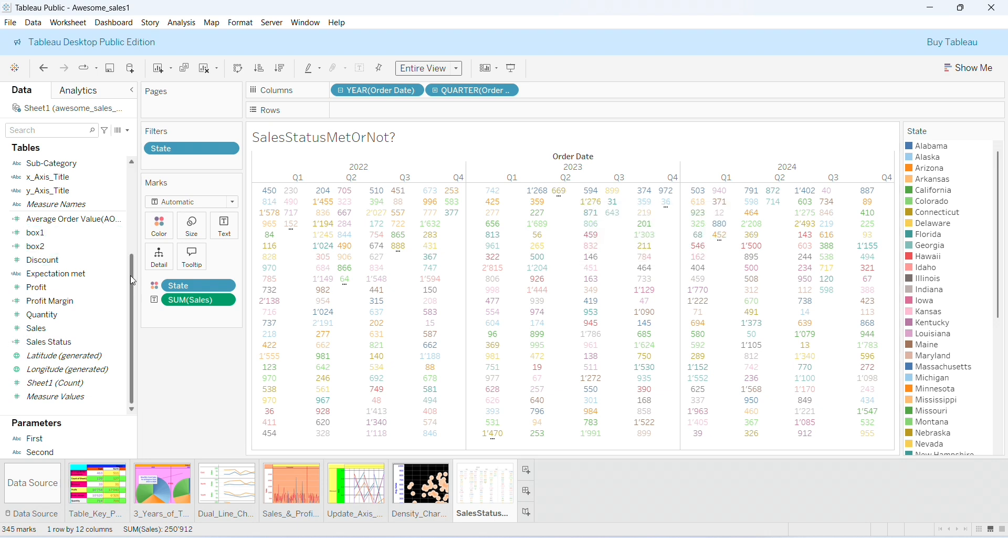
Place Expectation met on the rows and save the workbook
left_click_drag(132, 277, 413, 115)
left_click(98, 285)
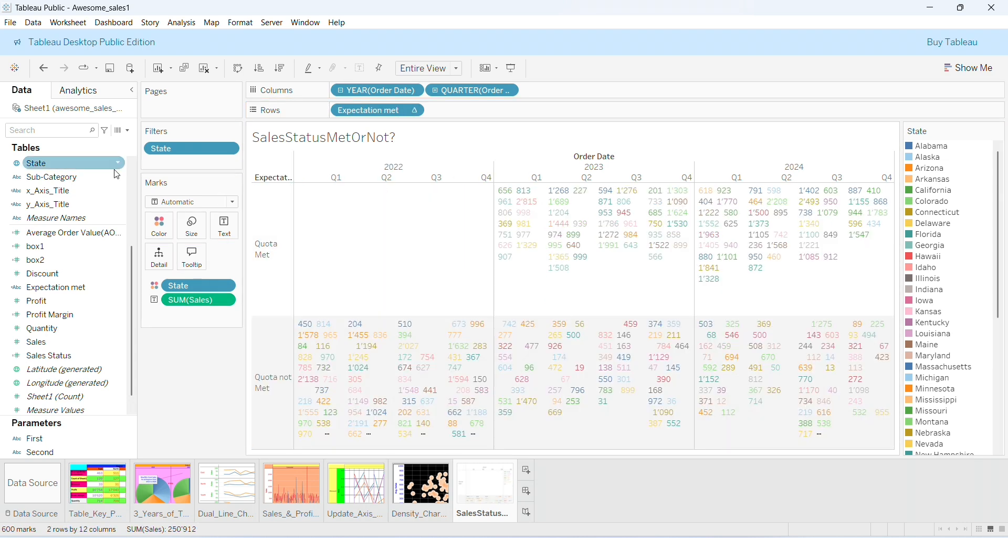
left_click(11, 22)
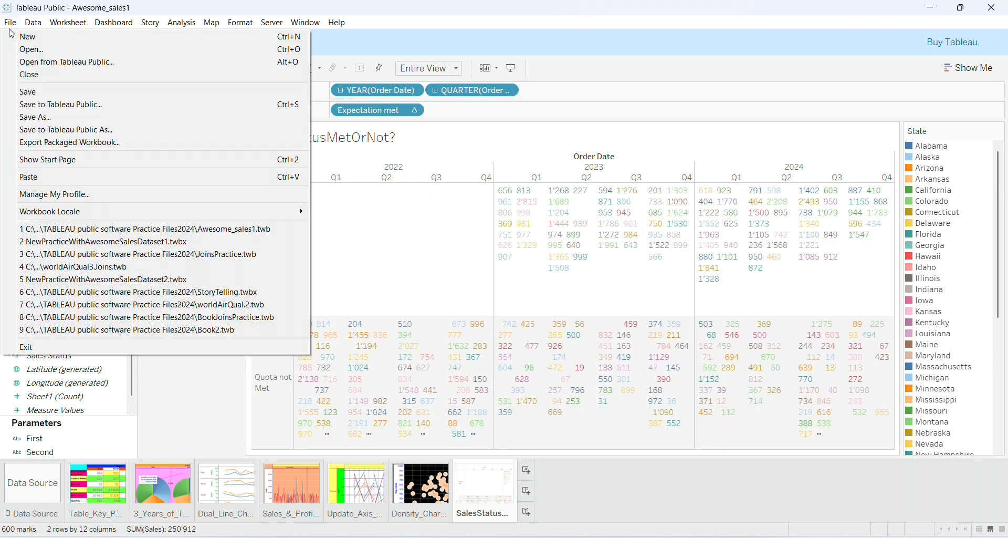
left_click(29, 93)
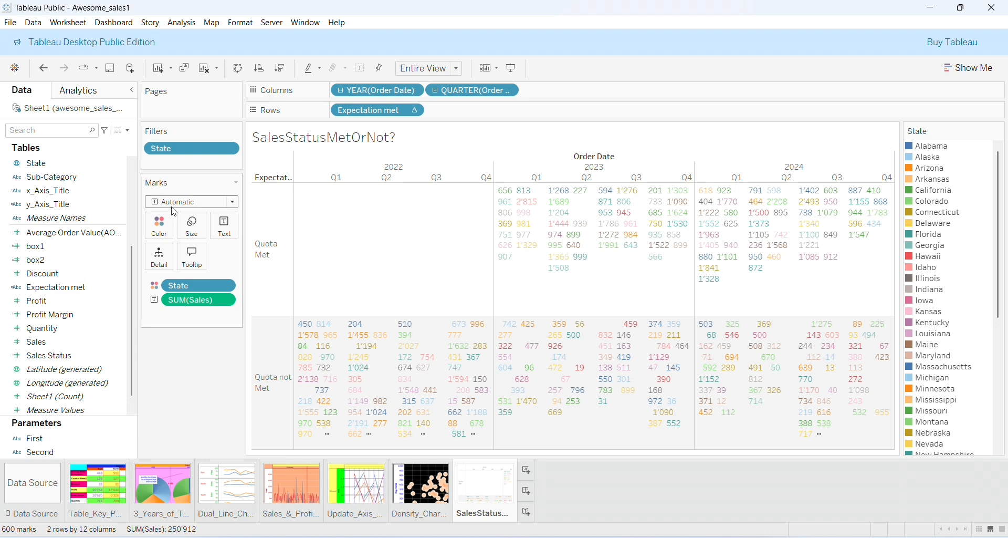
Set the worksheet's default font to bold, size 11
mouse_move(327, 337)
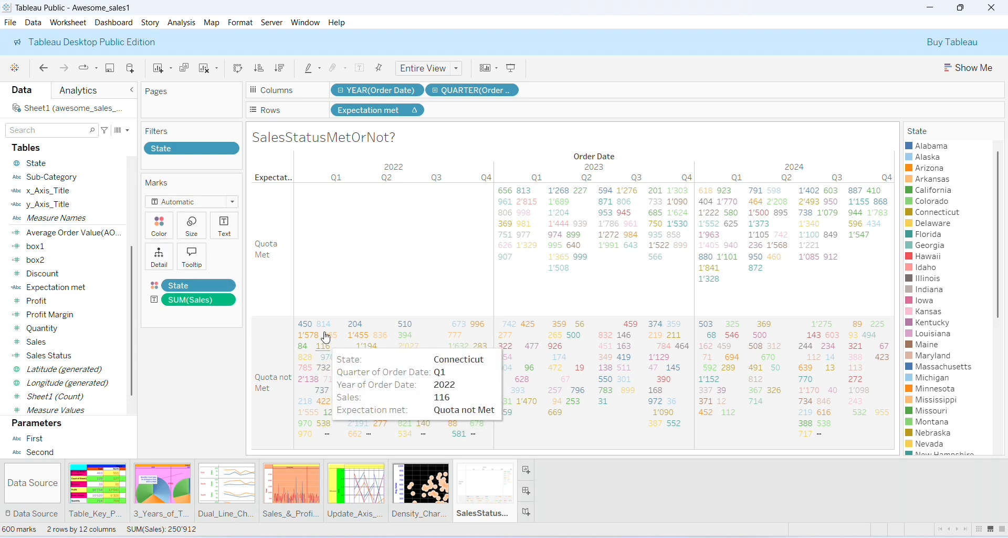
left_click(309, 326)
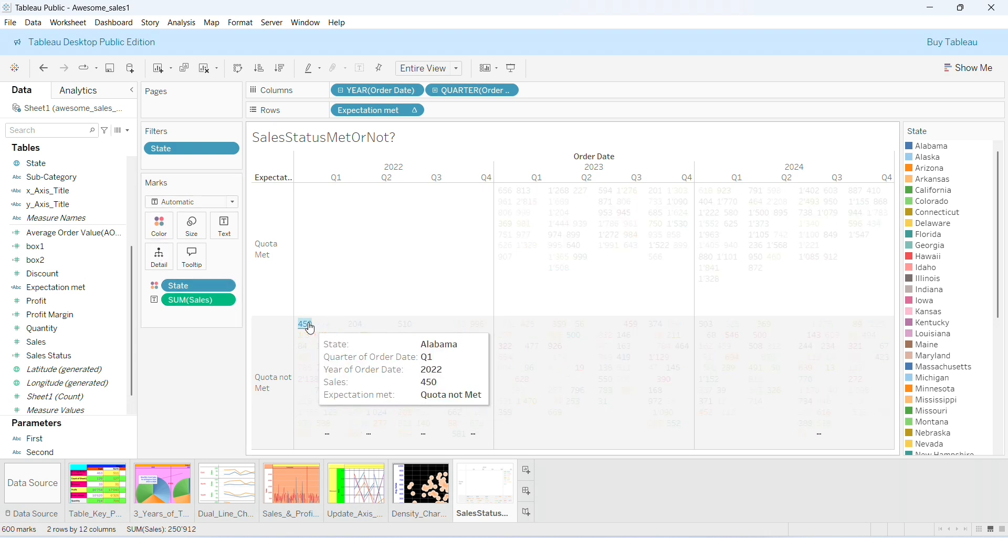
right_click(311, 327)
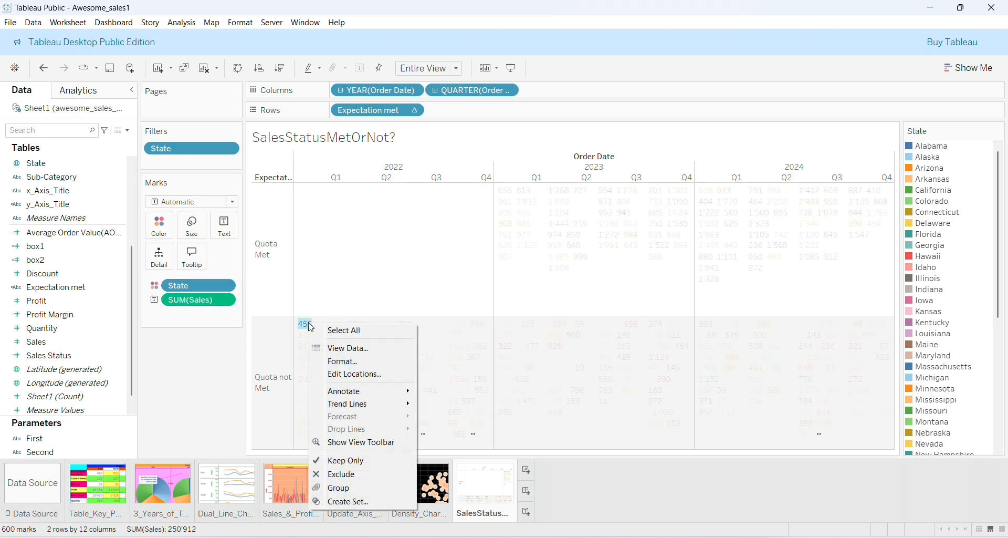
left_click(388, 360)
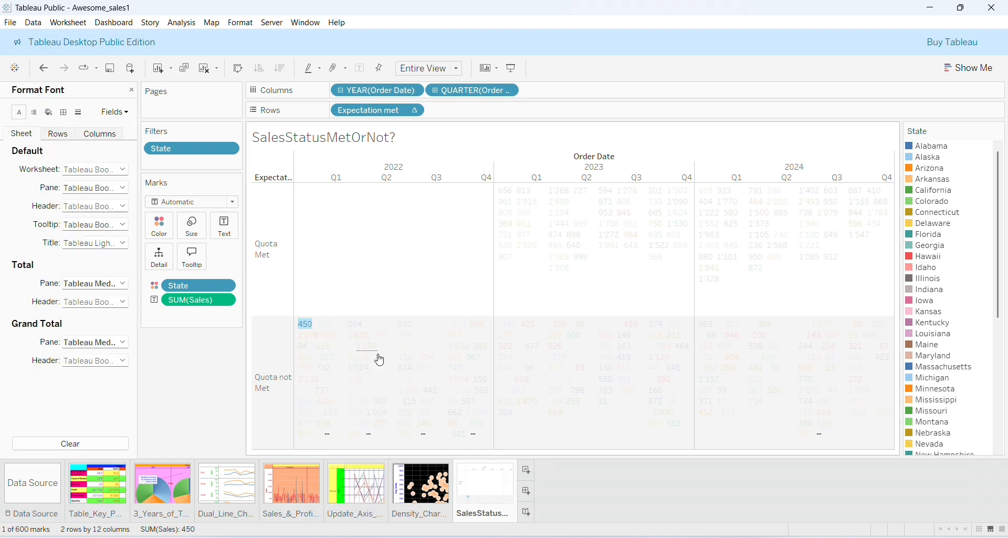
left_click(123, 169)
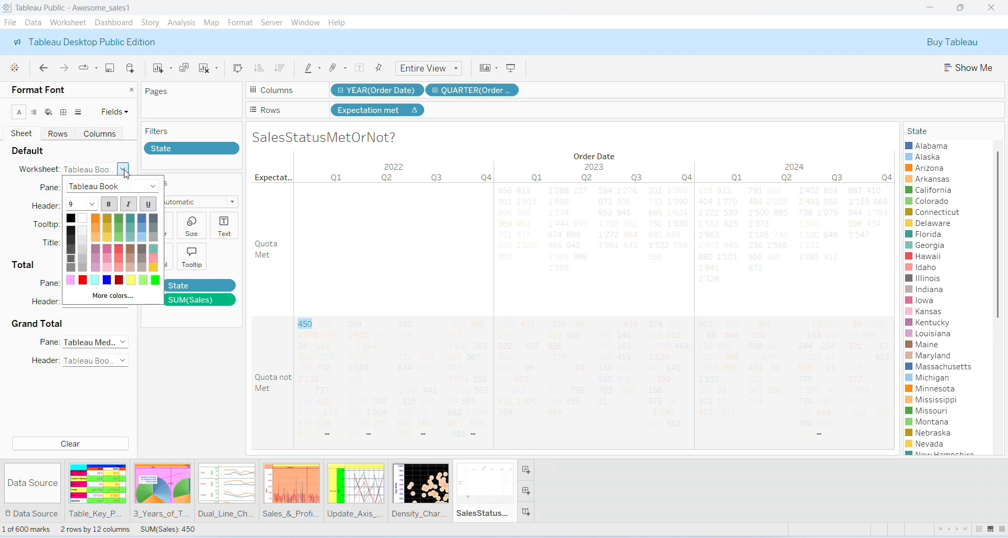
left_click(109, 204)
left_click(92, 205)
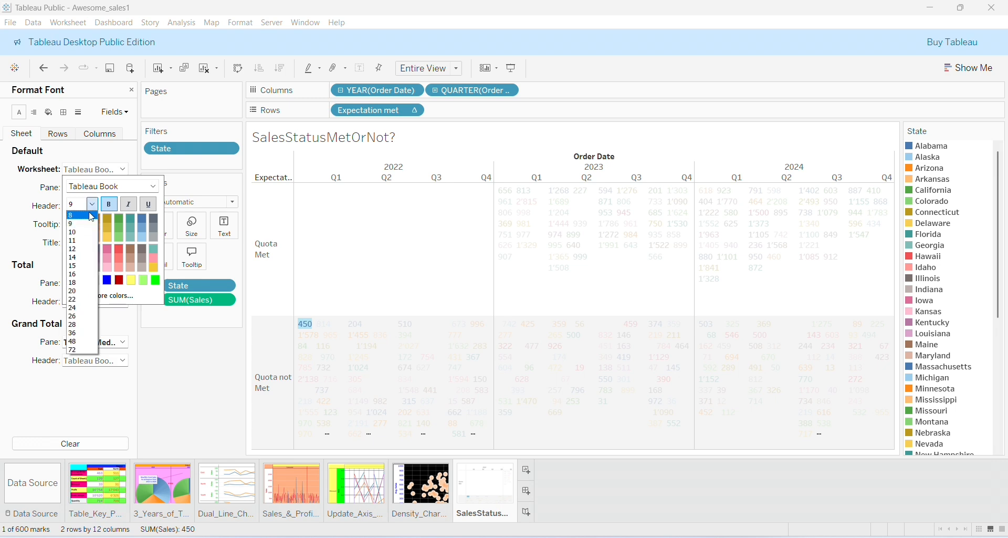
left_click(81, 241)
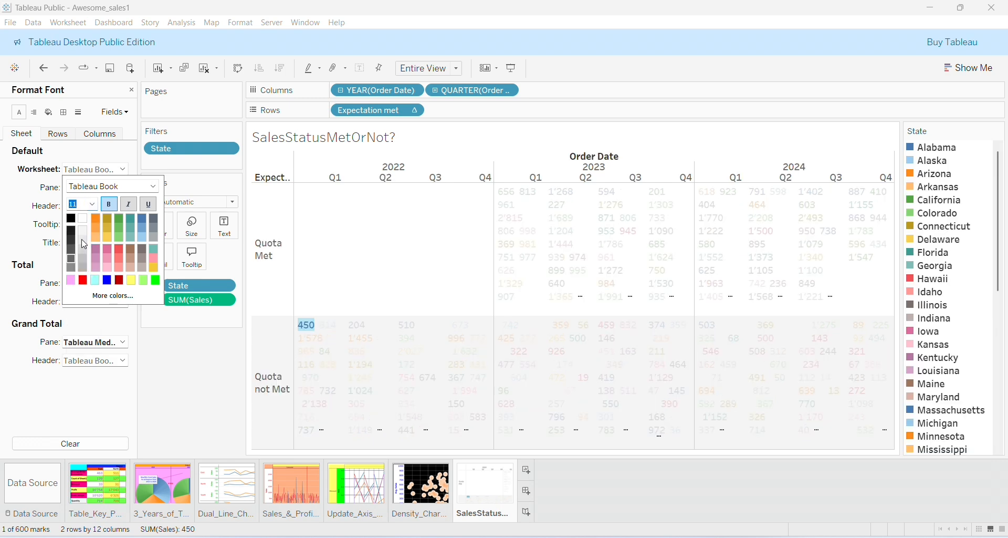
left_click(3, 248)
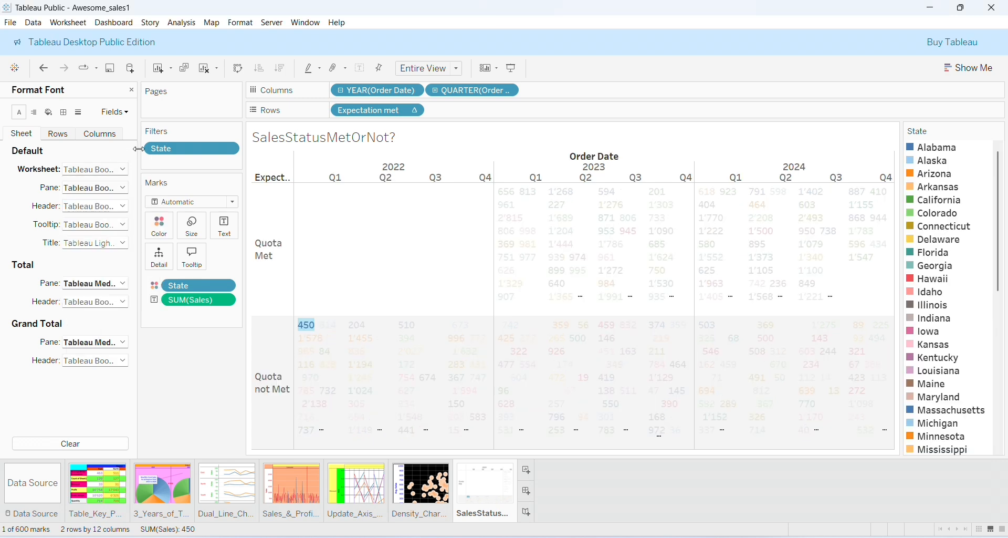
Set the worksheet's default font color to black
left_click(122, 168)
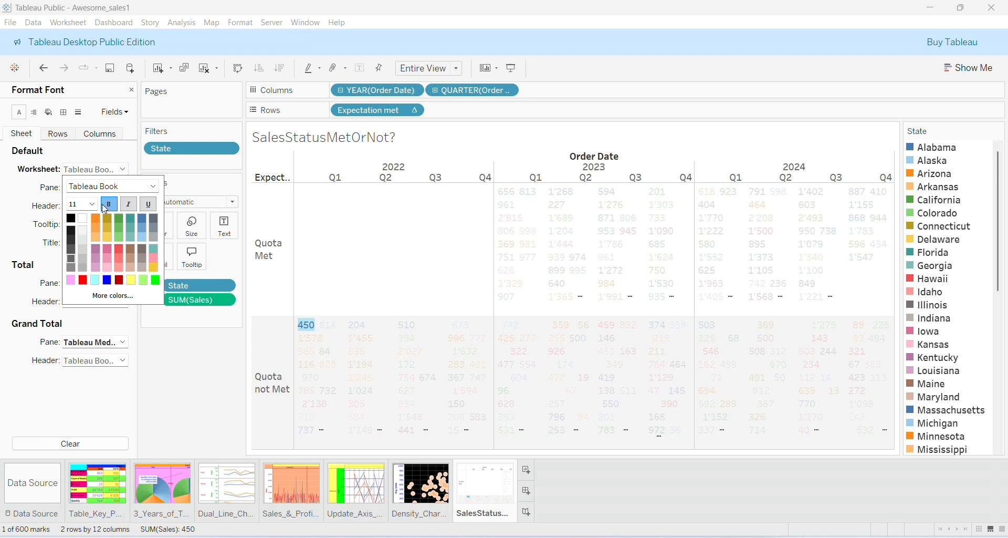
left_click(74, 223)
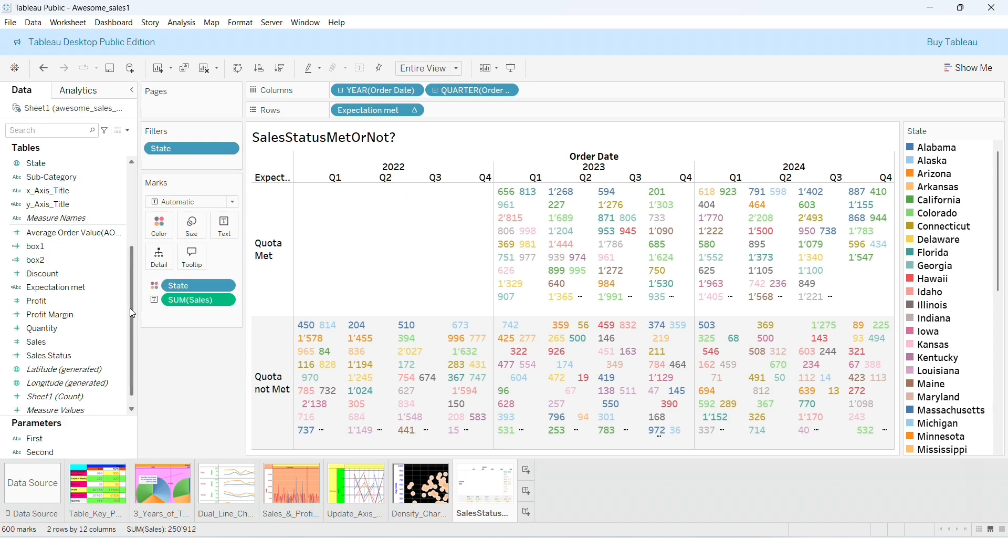
Add a Region filter to the worksheet with all of its values selected
left_click_drag(133, 313, 192, 171)
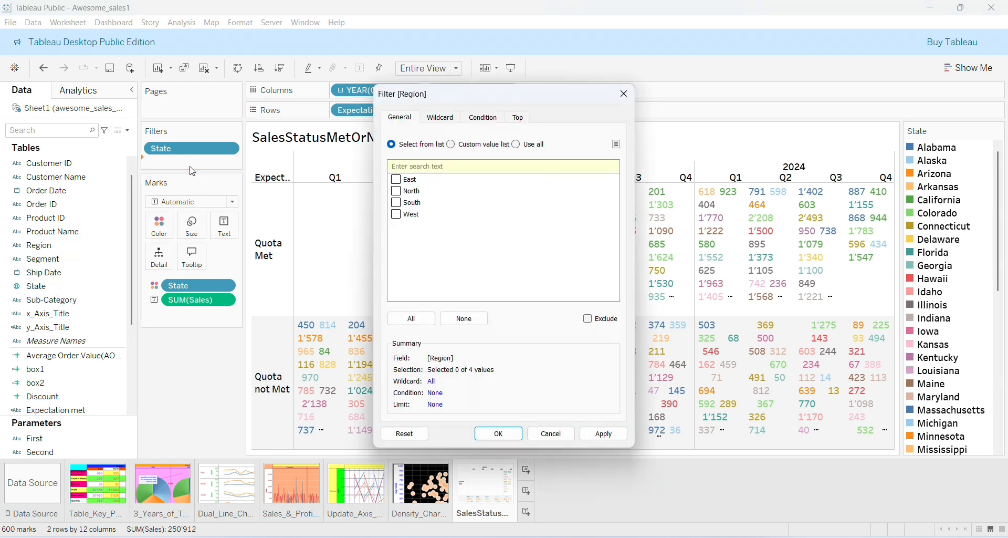
left_click(412, 318)
left_click(497, 434)
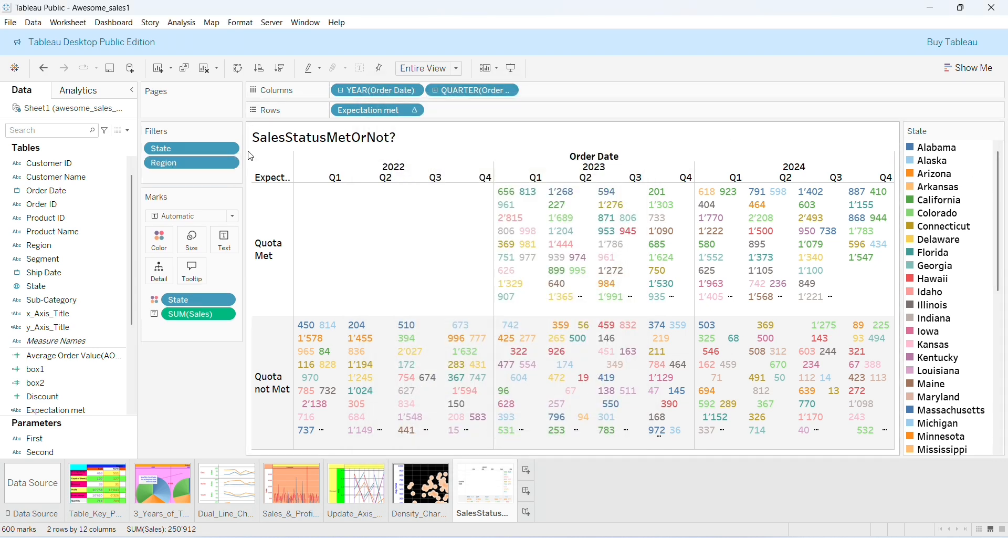
Show the interactive filter controls for Region and State beside the view
left_click(228, 166)
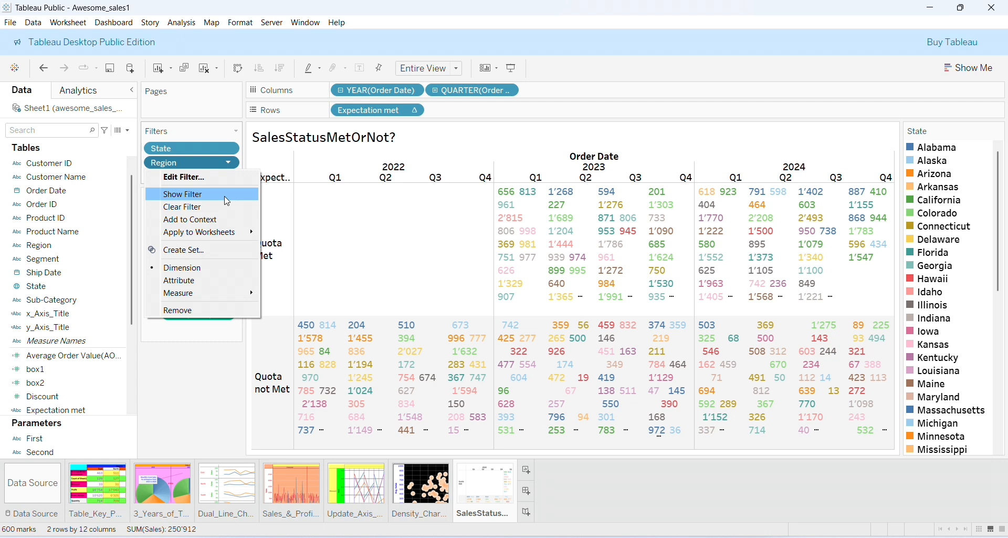
left_click(228, 195)
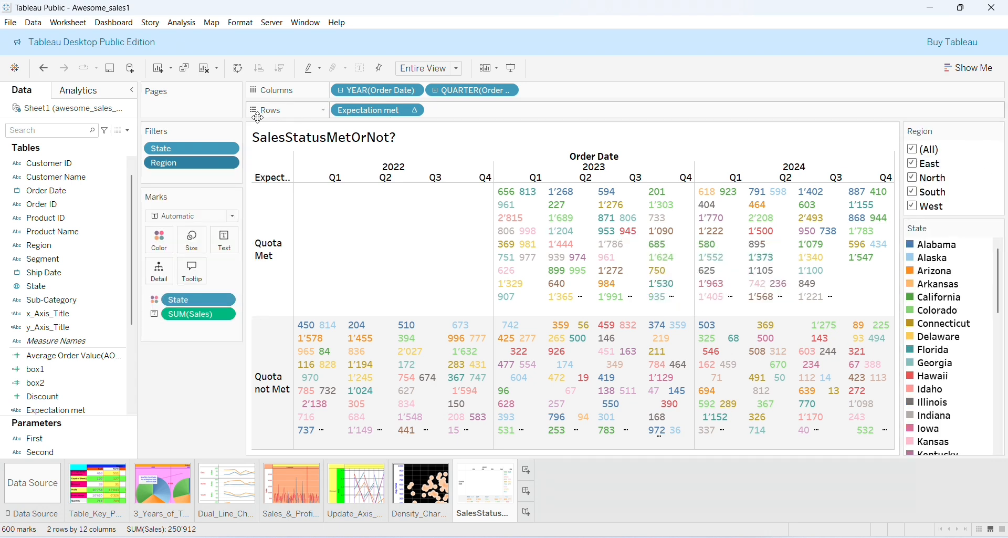
left_click(233, 153)
left_click(233, 151)
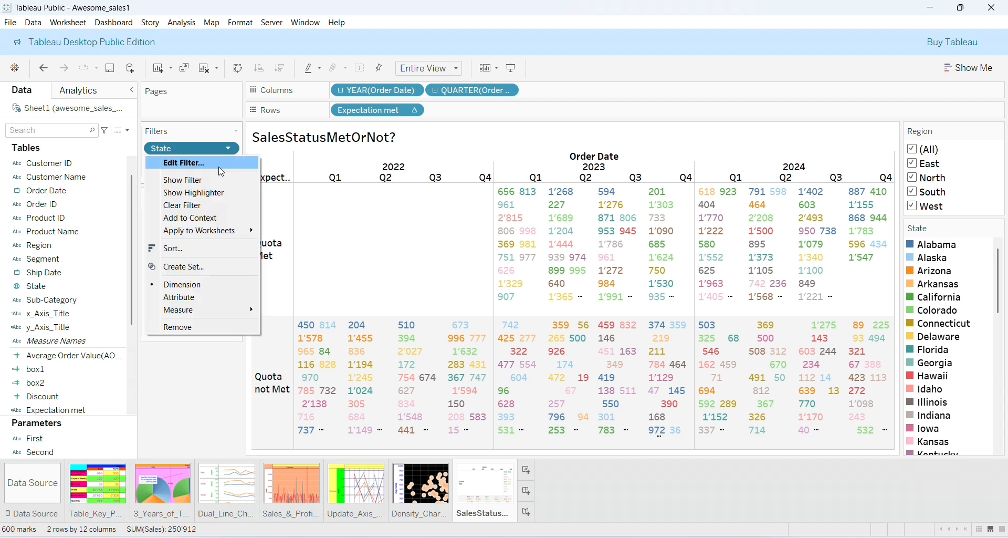
left_click(213, 178)
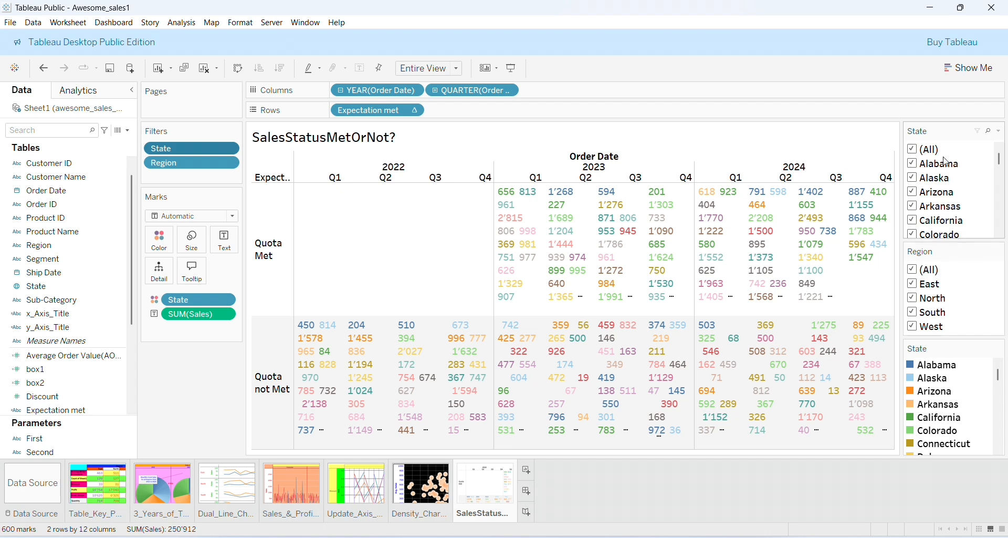
Test the State filter by excluding Alaska and Arizona, and restore all states
left_click(914, 179)
left_click(915, 193)
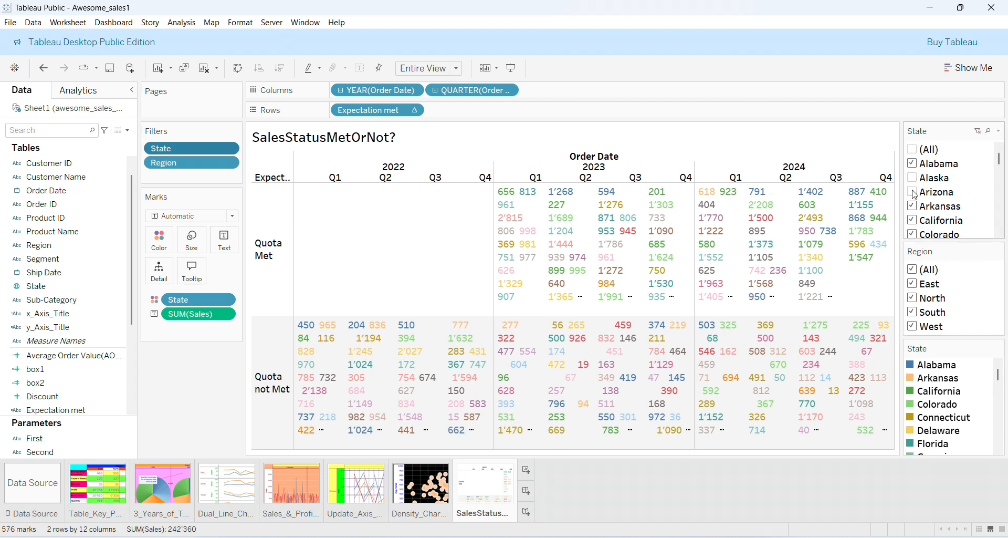
left_click(915, 150)
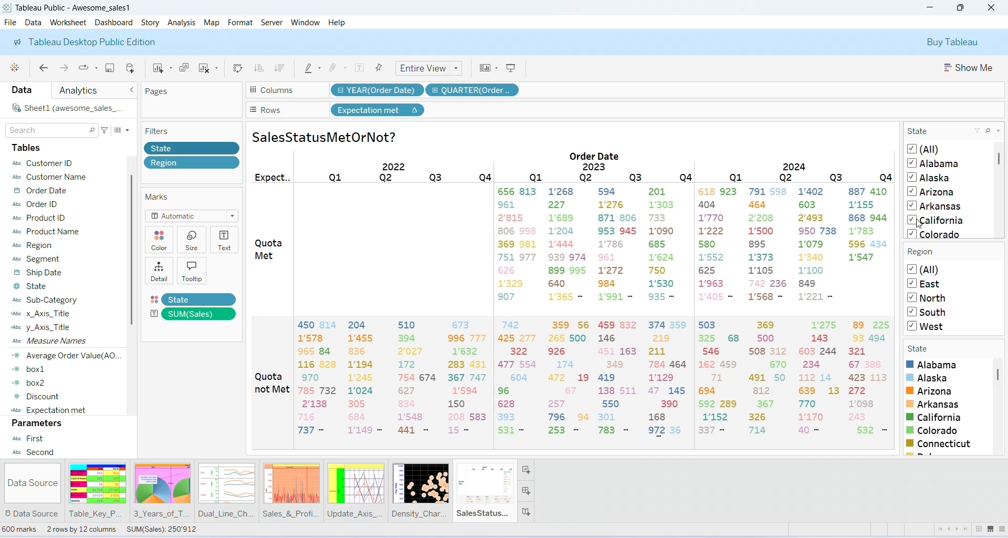
Test the Region filter by limiting it to East, and restore all regions
left_click(919, 272)
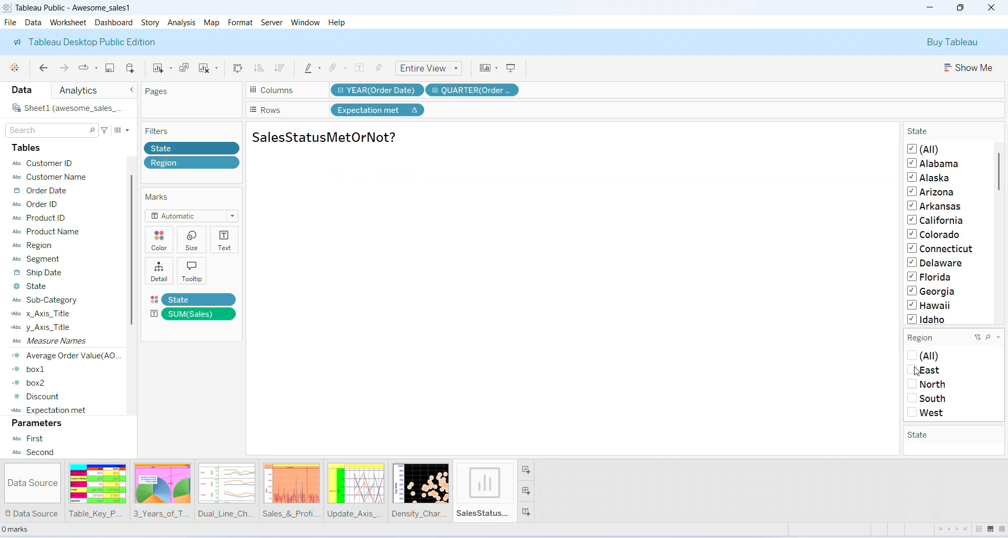
left_click(919, 372)
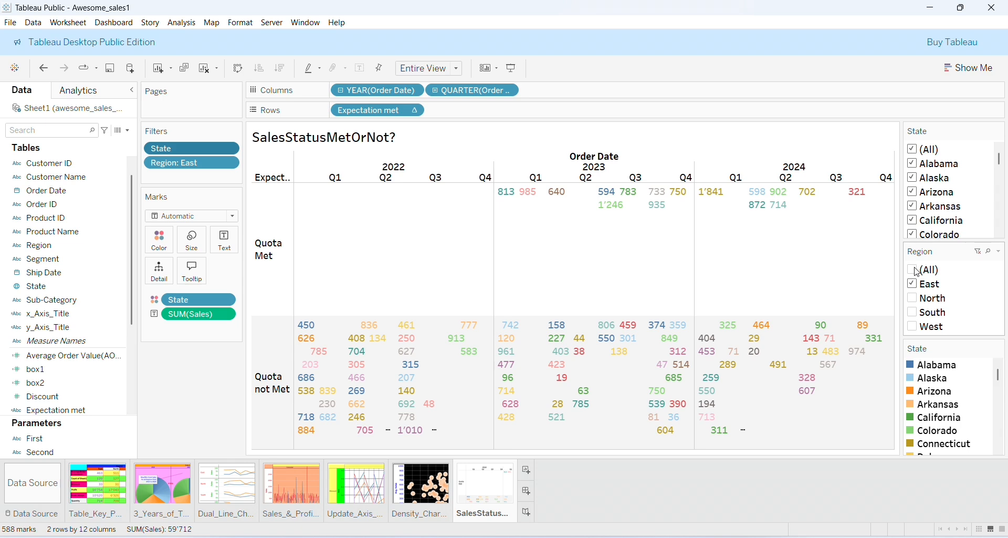
left_click(919, 270)
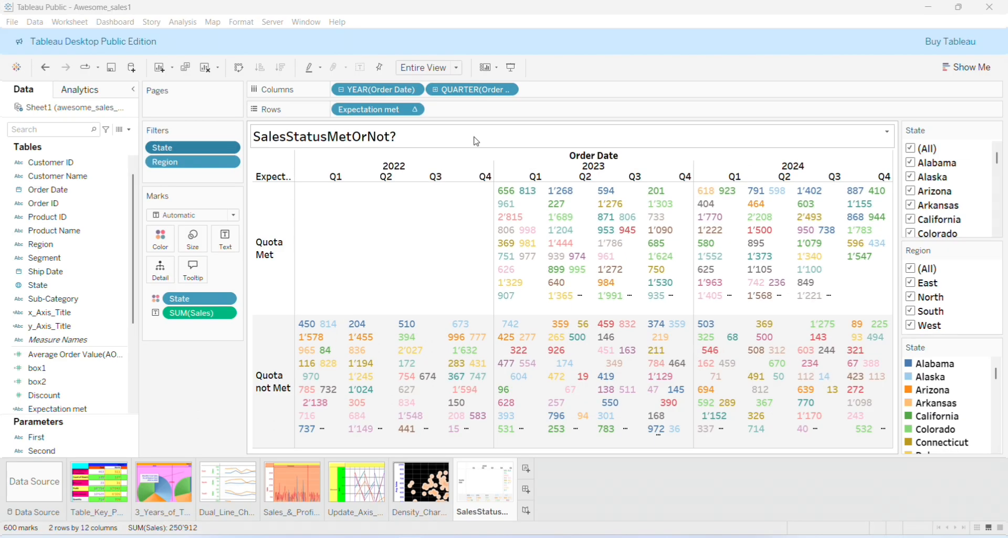
Insert the First and Second parameters after the sheet name in the worksheet title and apply the change
right_click(444, 142)
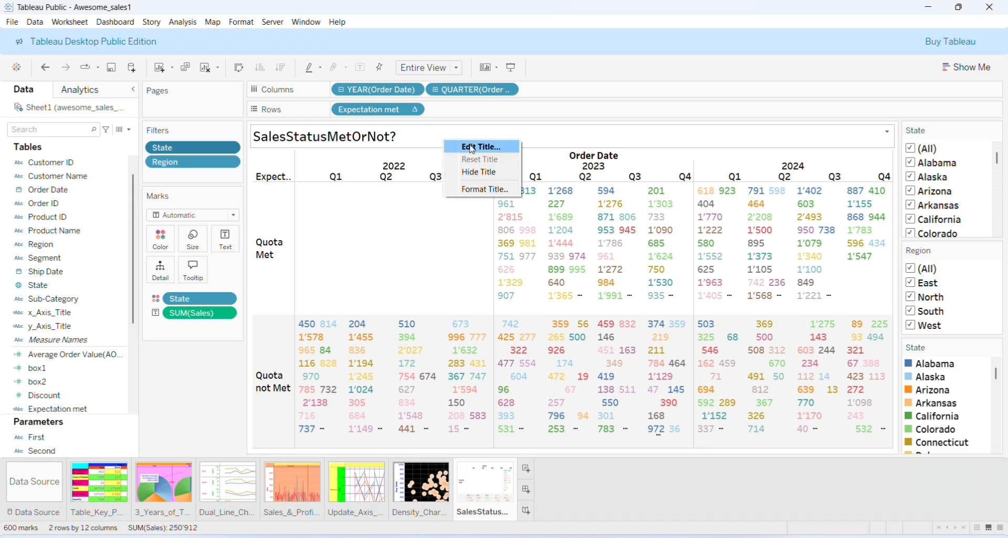
left_click(472, 148)
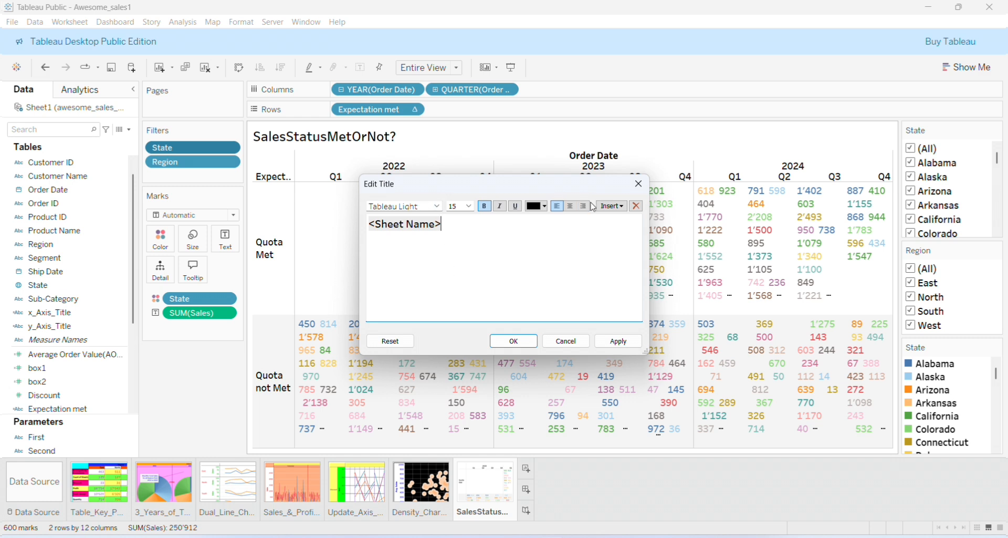
left_click(623, 209)
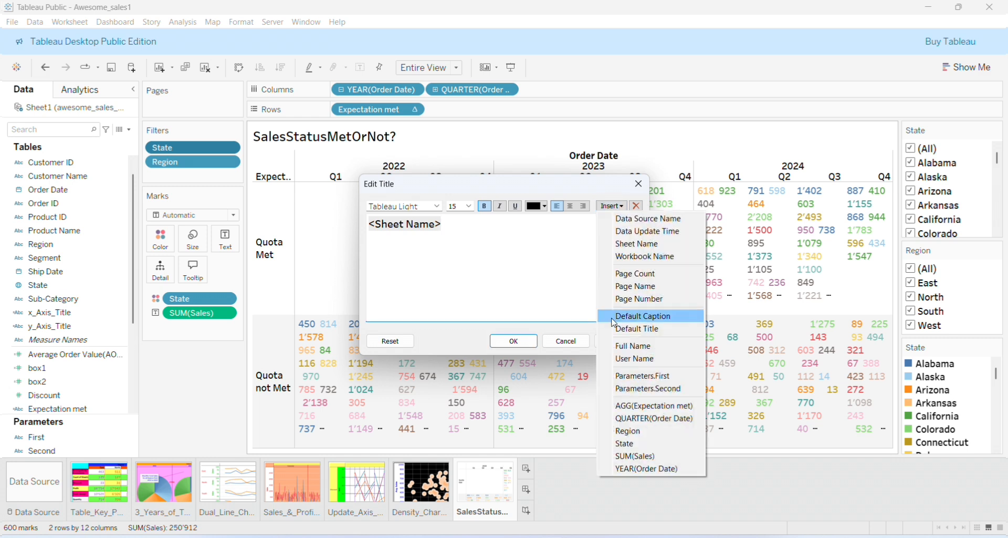
left_click(641, 377)
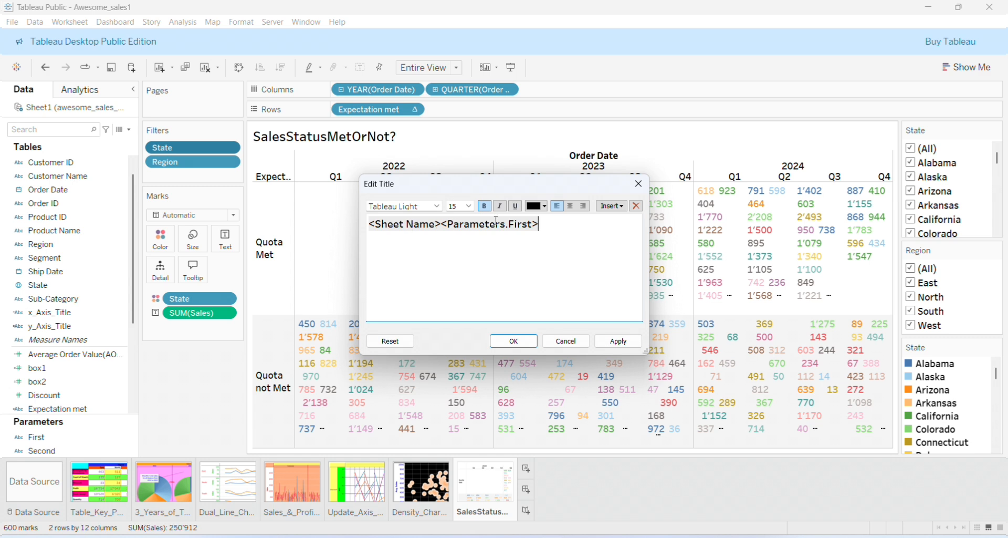
left_click(623, 206)
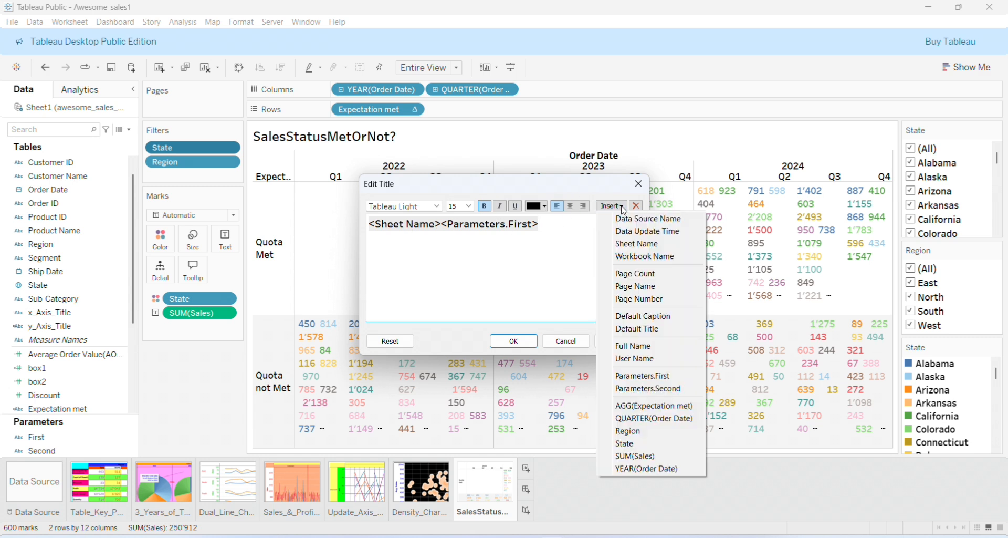
left_click(646, 389)
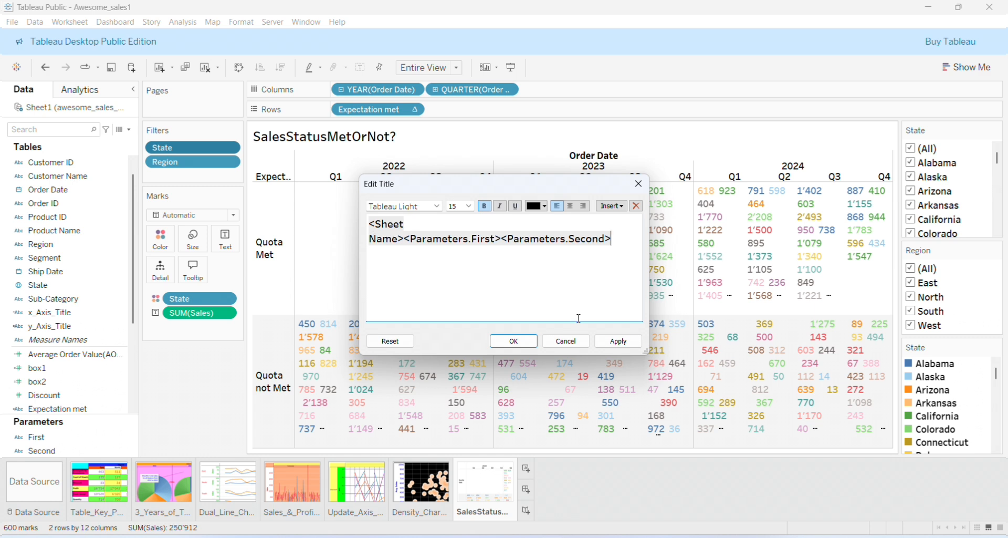
left_click(619, 342)
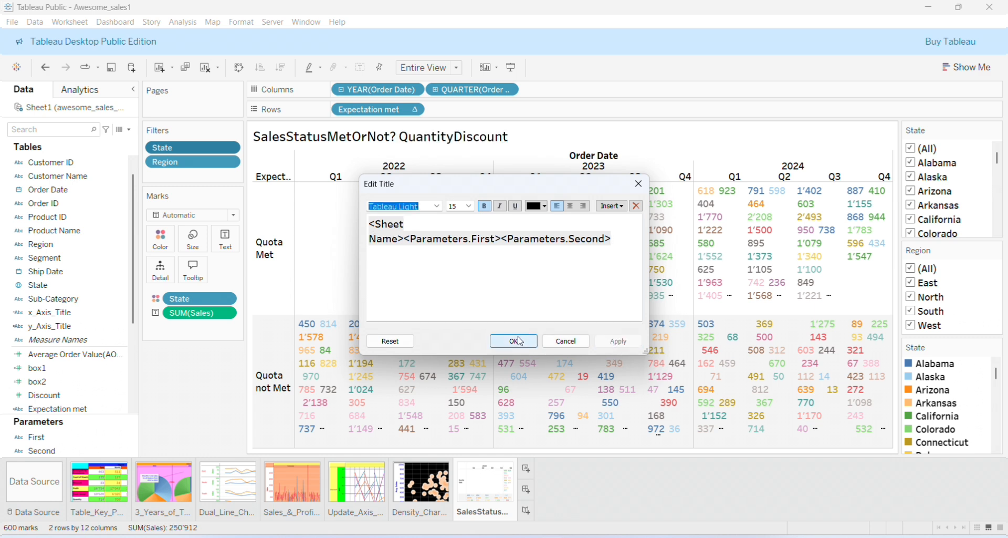
Center the whole worksheet title in blue text and save the workbook
double_click(524, 239)
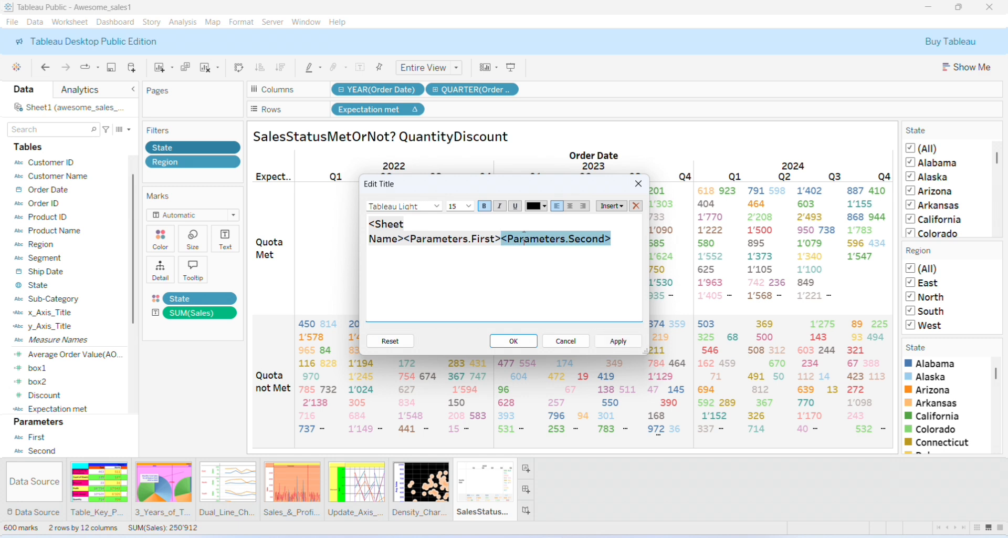
key("ctrl+a")
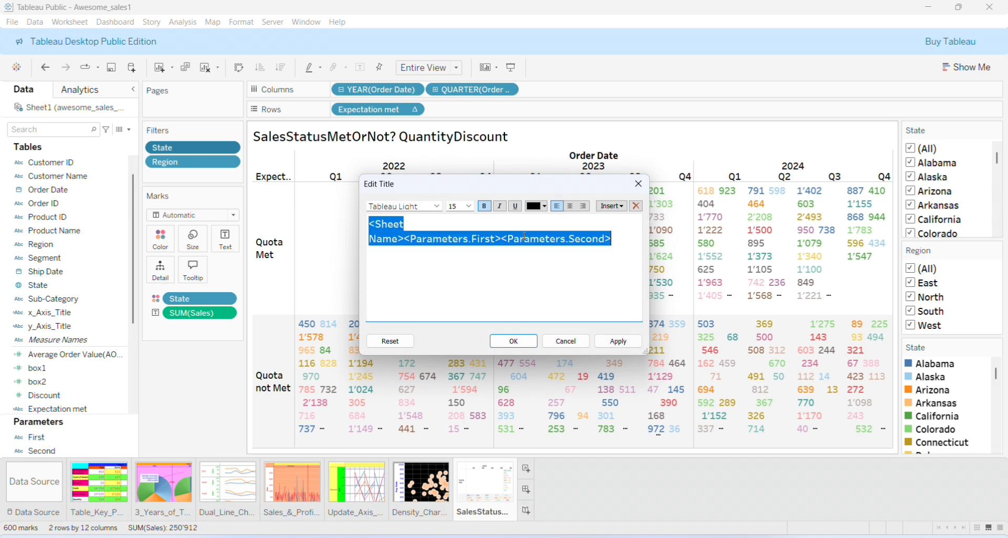
left_click(571, 205)
left_click(545, 206)
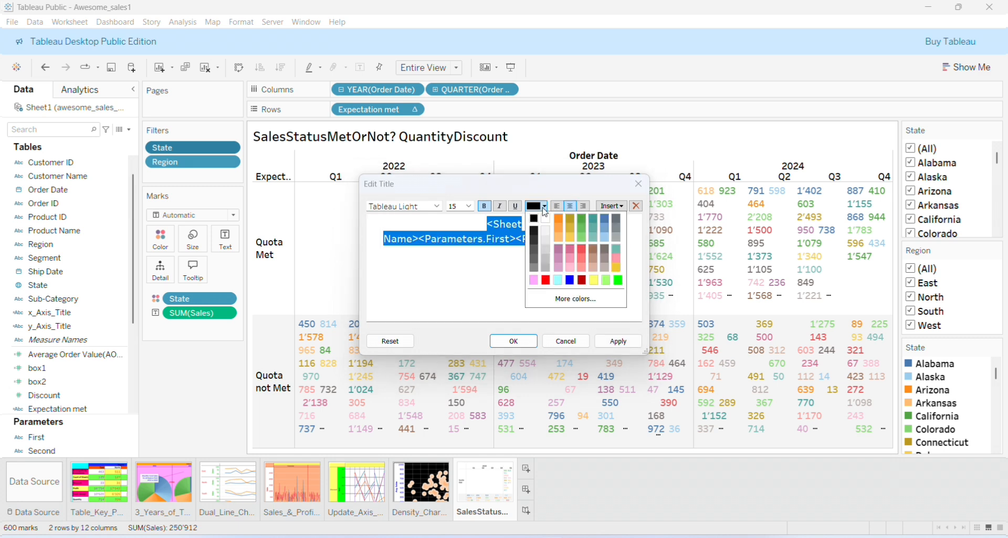
left_click(570, 279)
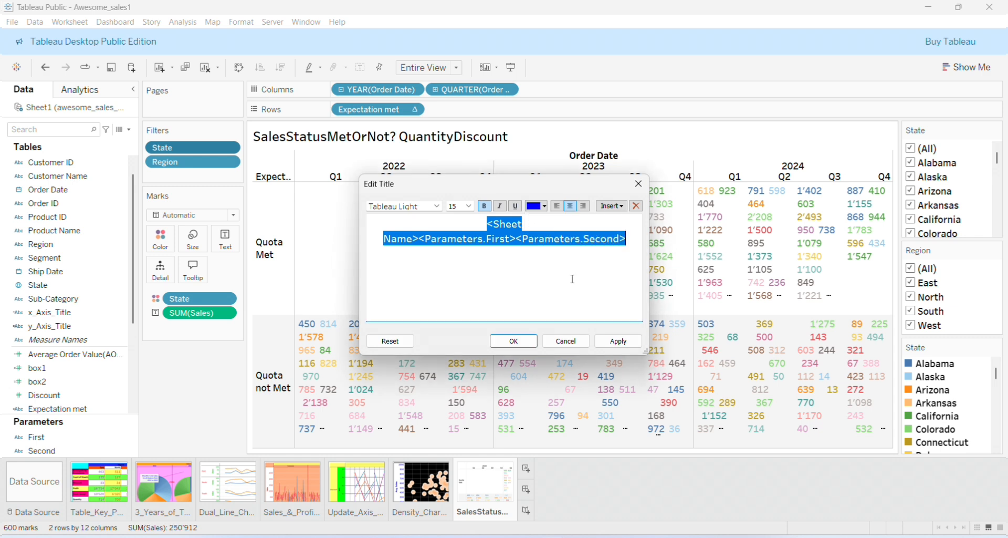
left_click(517, 343)
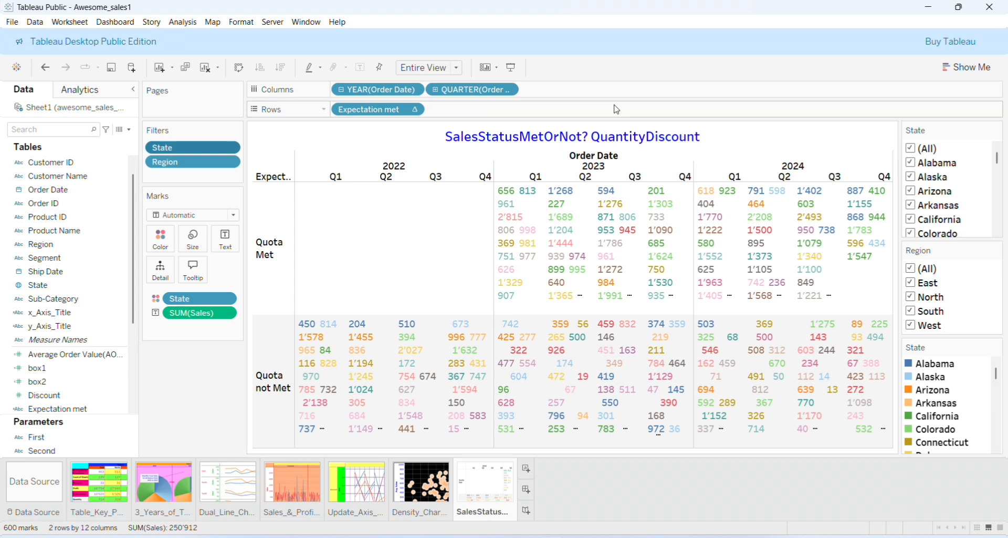
left_click(12, 22)
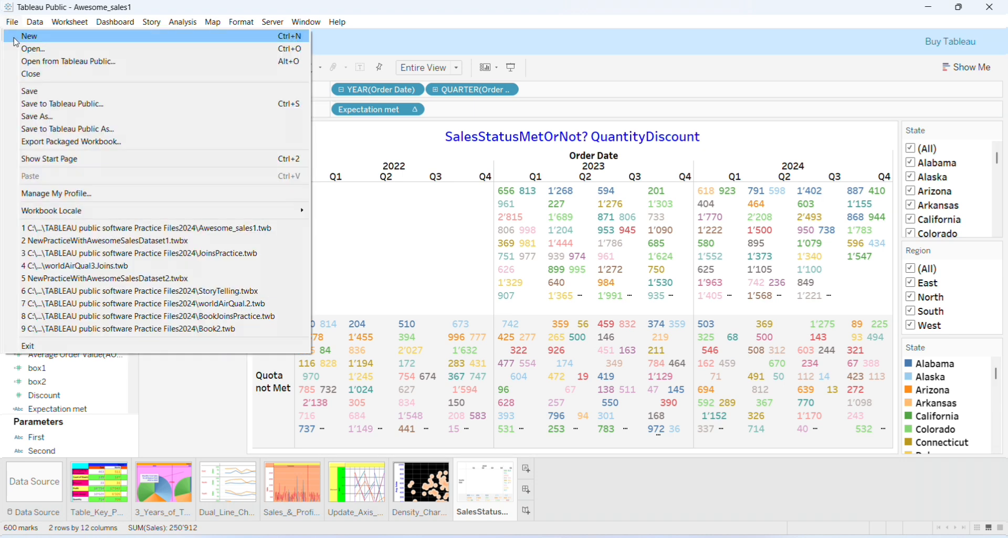
left_click(32, 90)
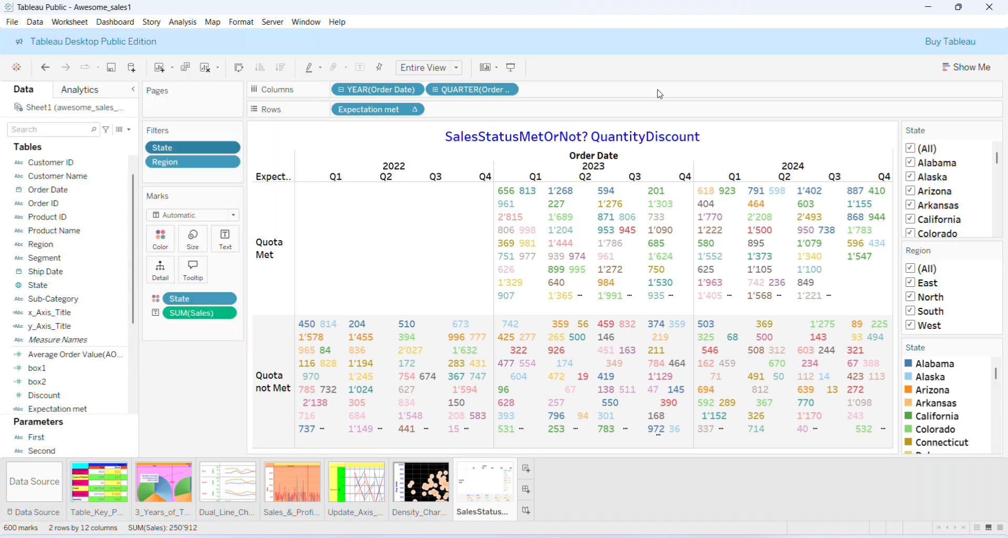
Format the worksheet title with yellow shading and a blue border
right_click(713, 138)
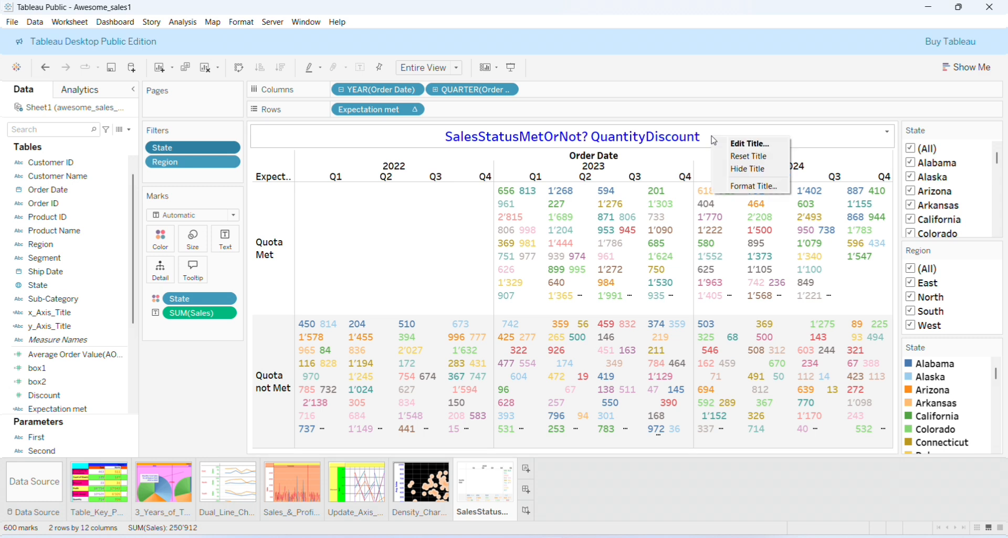
left_click(763, 192)
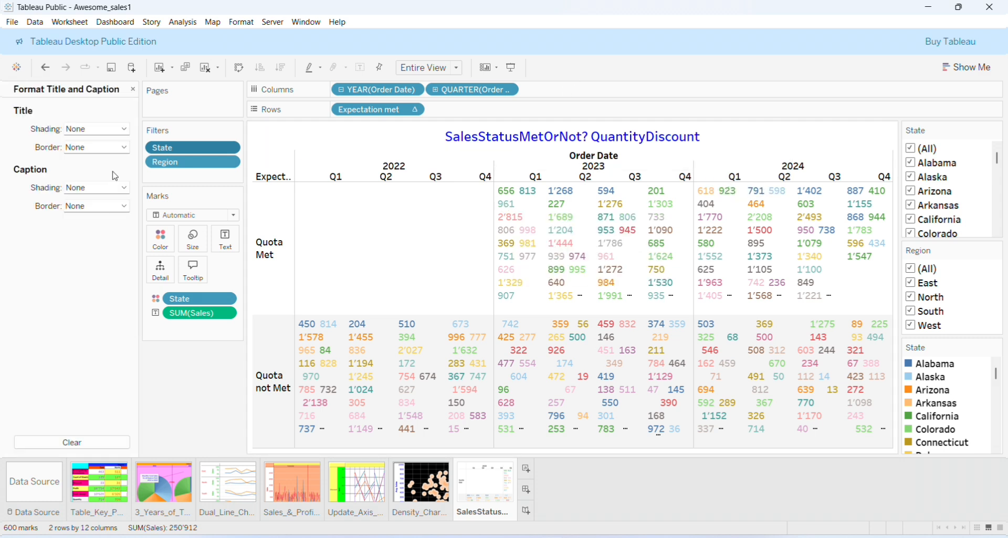
left_click(123, 130)
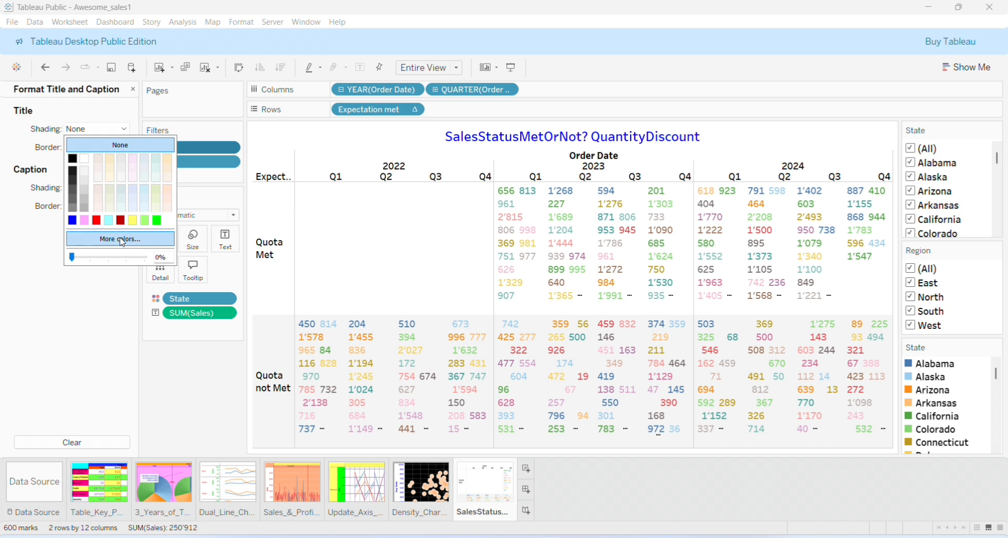
left_click(132, 220)
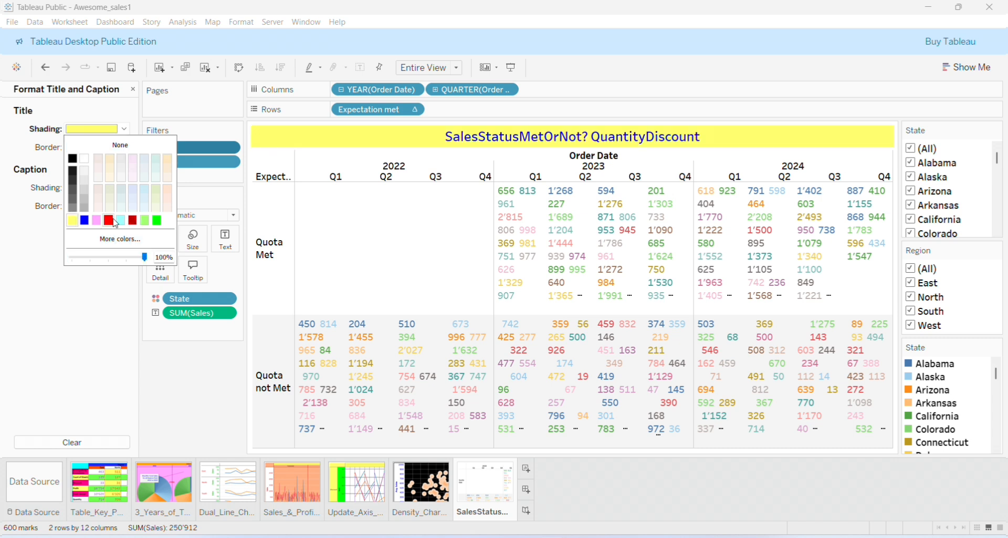
left_click(25, 147)
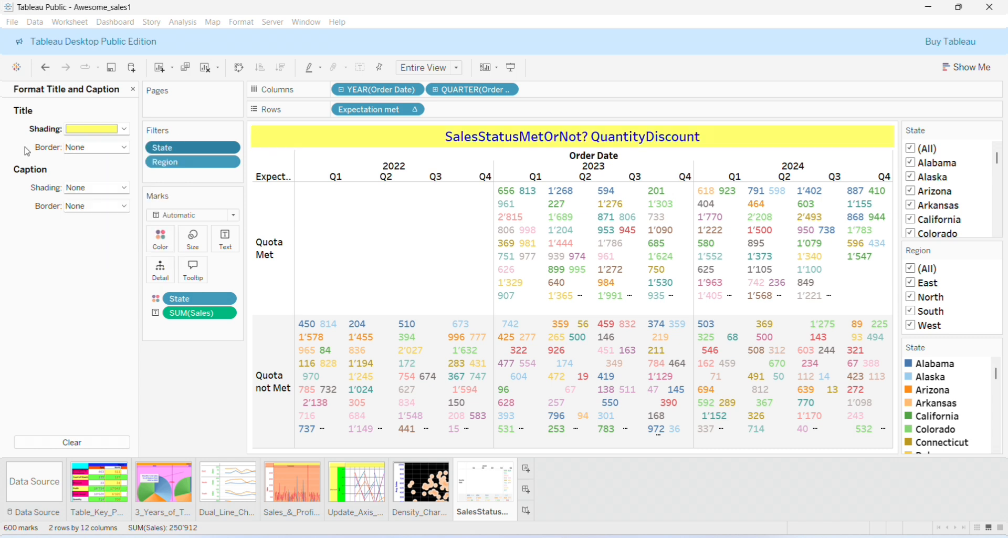
left_click(126, 152)
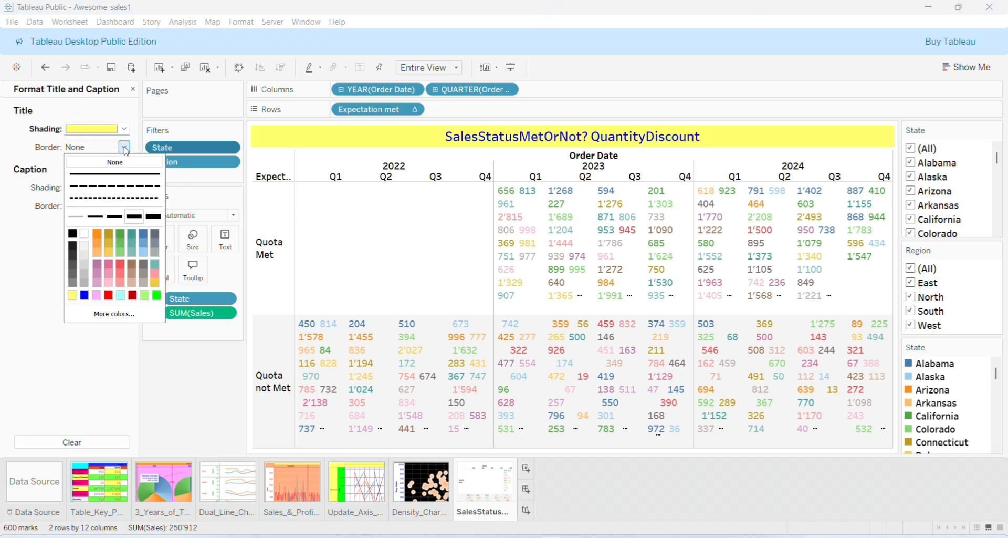
left_click(73, 295)
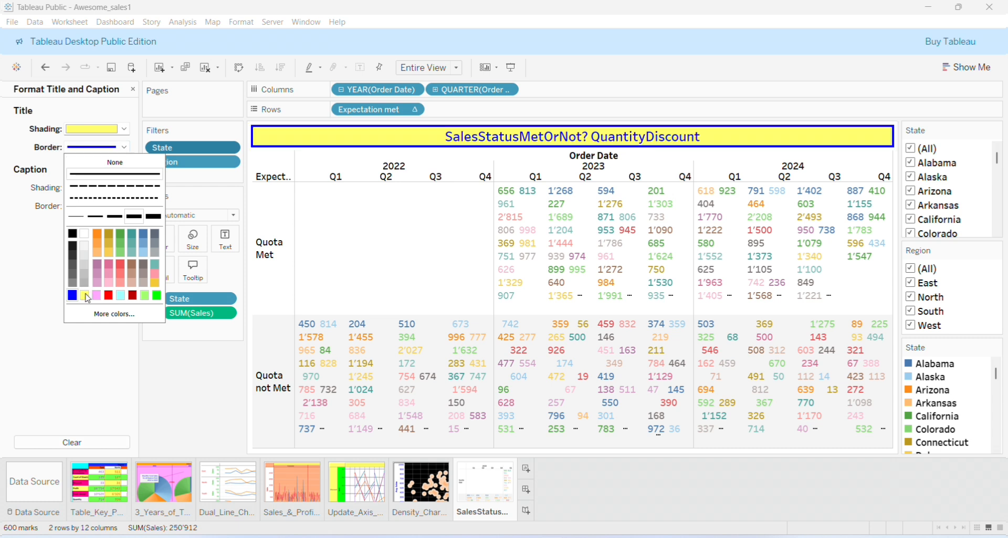
left_click(4, 205)
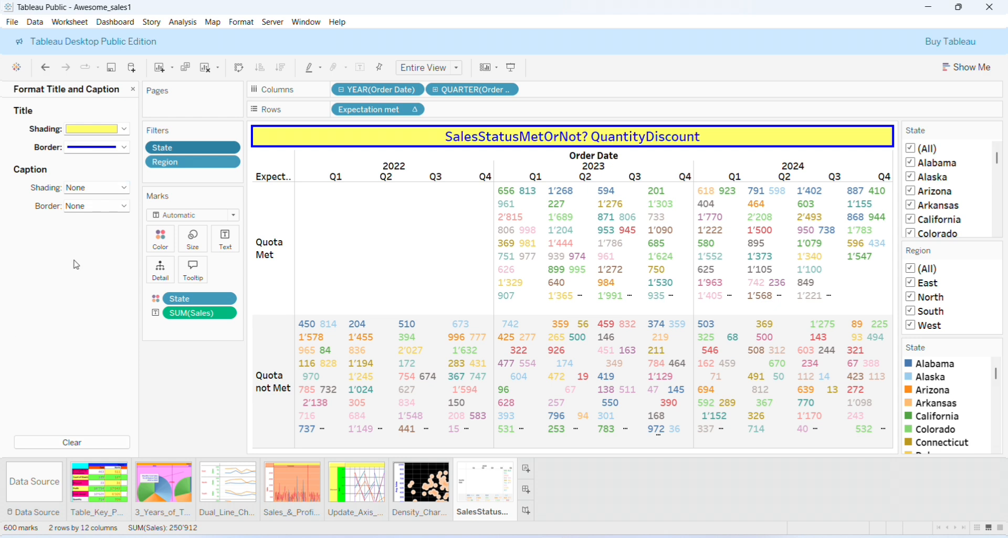
Close the title and caption formatting and save the workbook
left_click(131, 92)
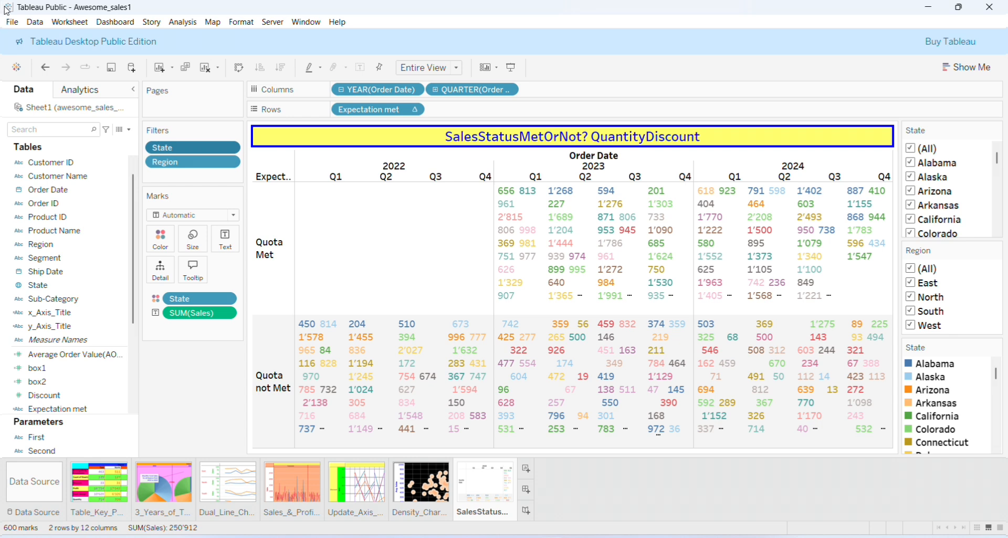
left_click(11, 21)
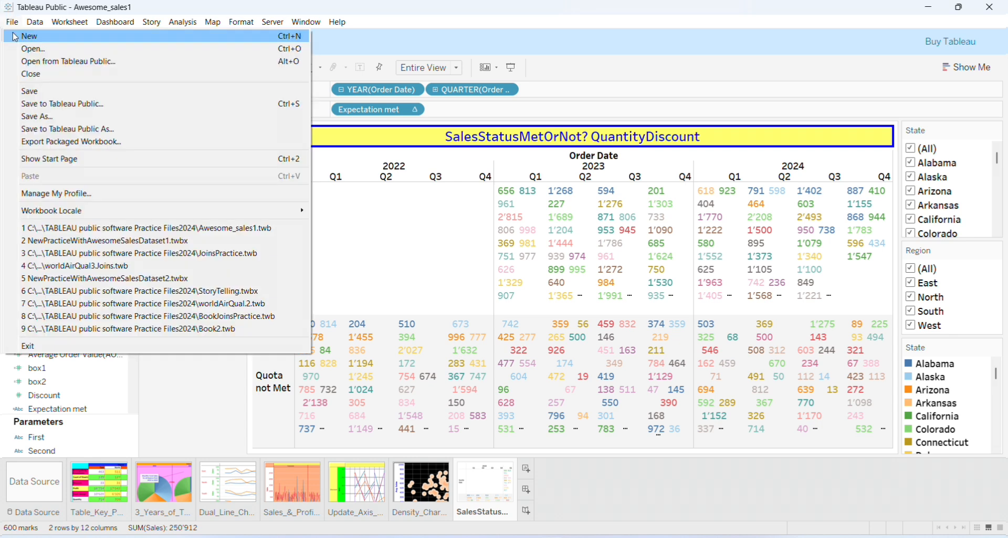
left_click(29, 92)
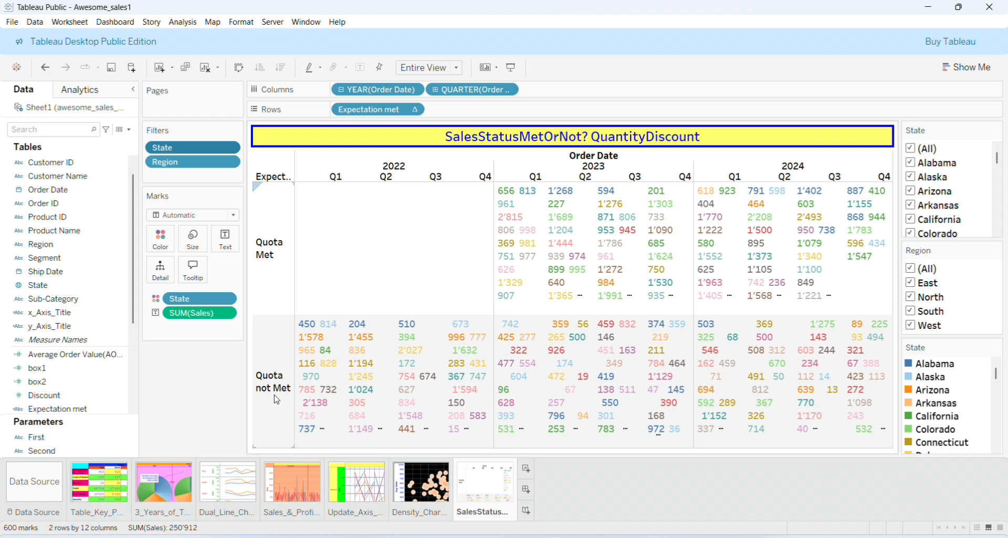
Inspect the details of Arizona's Q2 2022 mark under Quota not Met and California's Q1 2023 mark under Quota Met
mouse_move(353, 345)
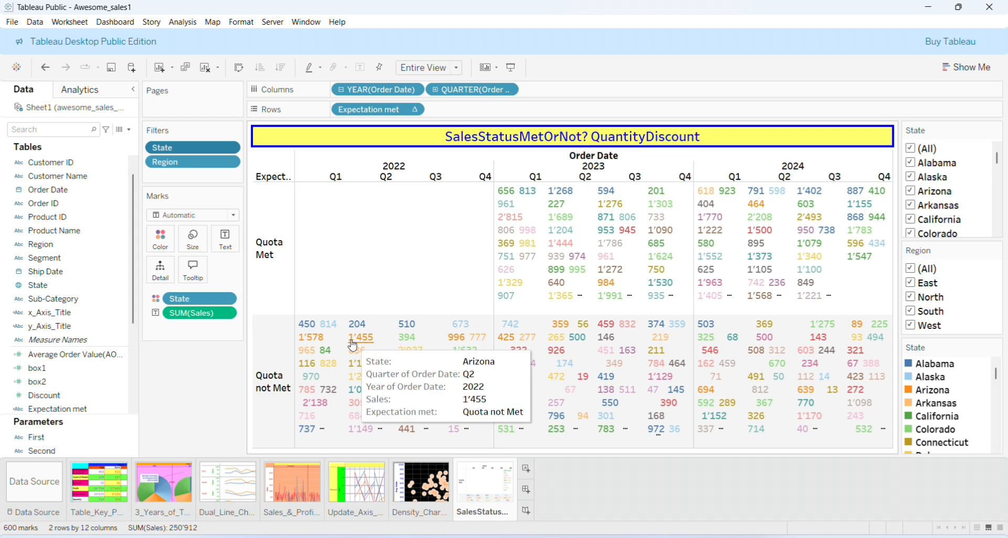
left_click(353, 339)
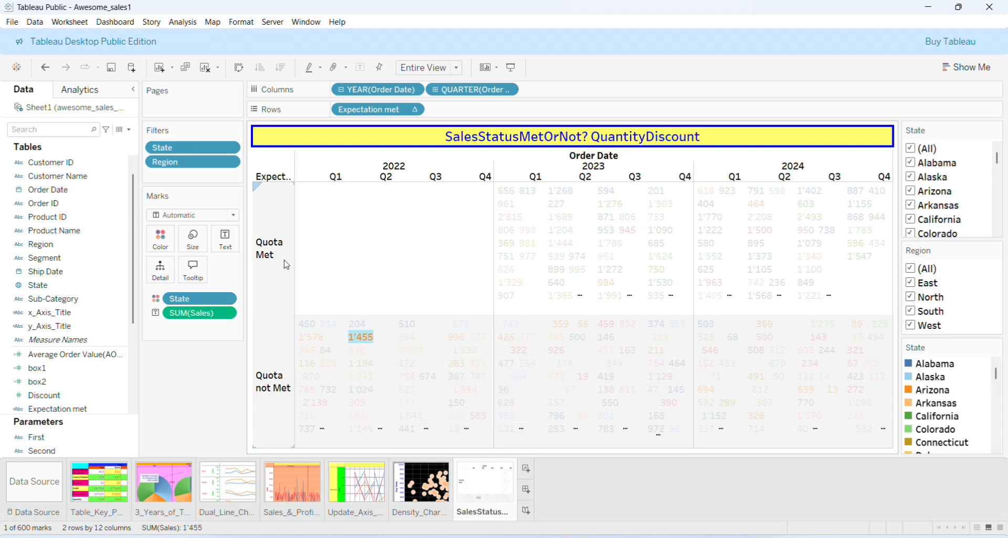
left_click(420, 211)
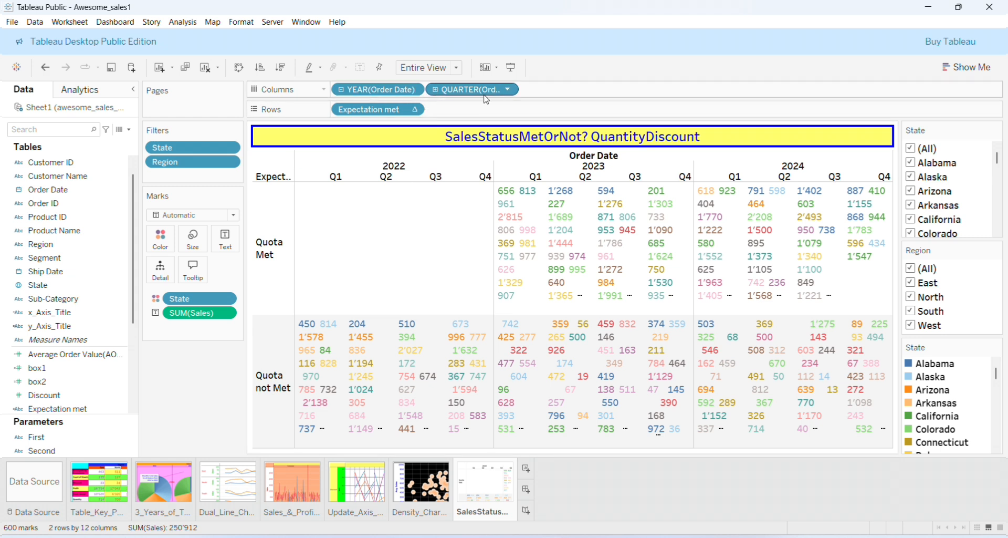
left_click(516, 193)
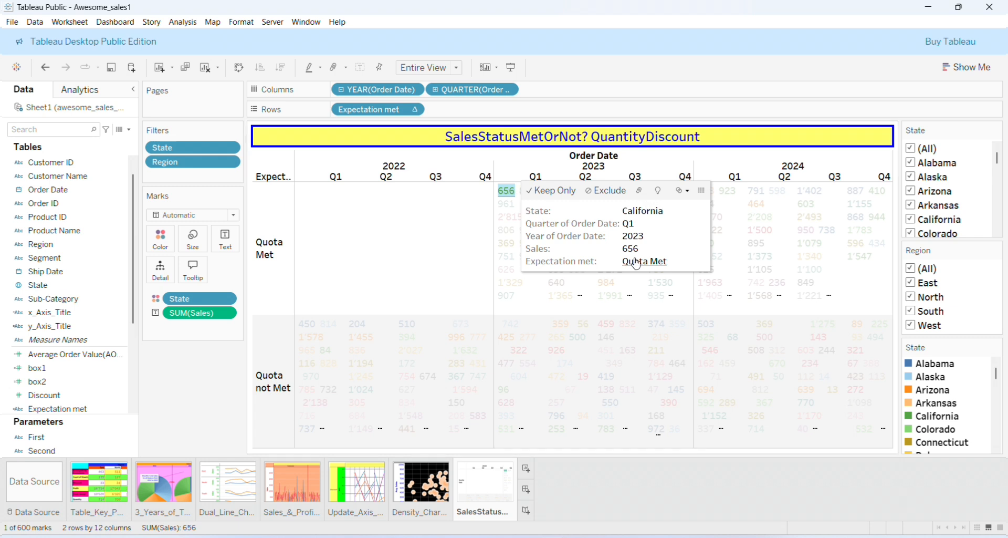
left_click(423, 248)
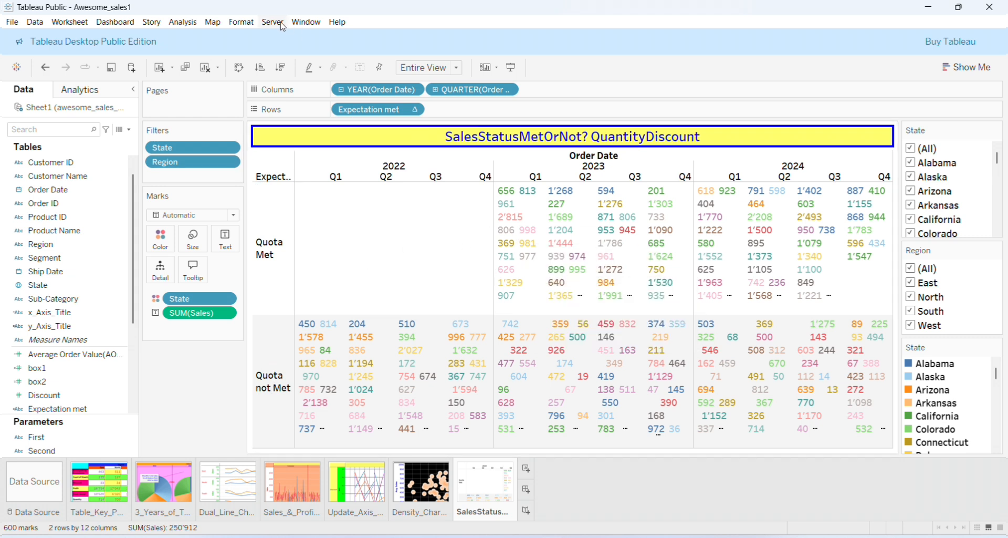
Shade the worksheet light green, with white column headers and a yellow Quota Met row header
left_click(242, 23)
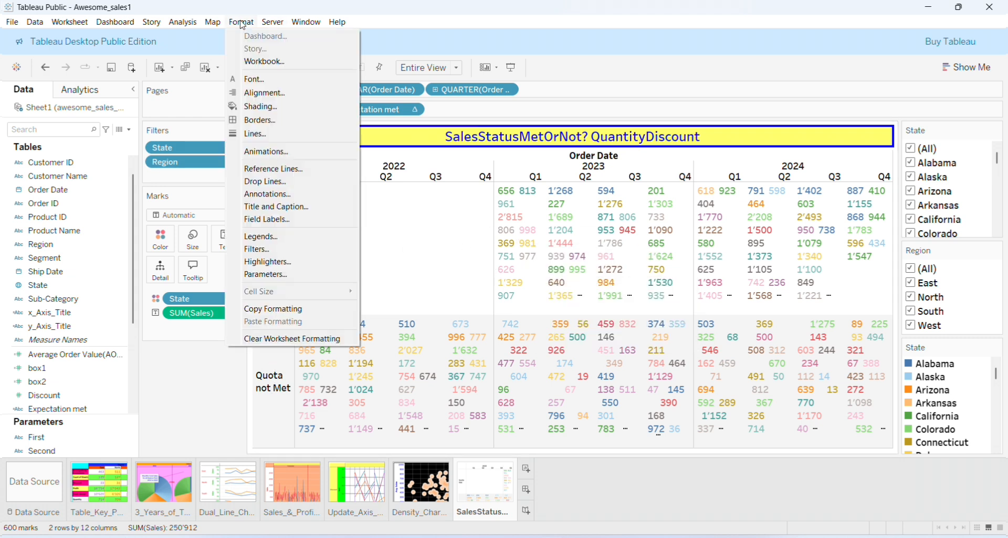
left_click(271, 106)
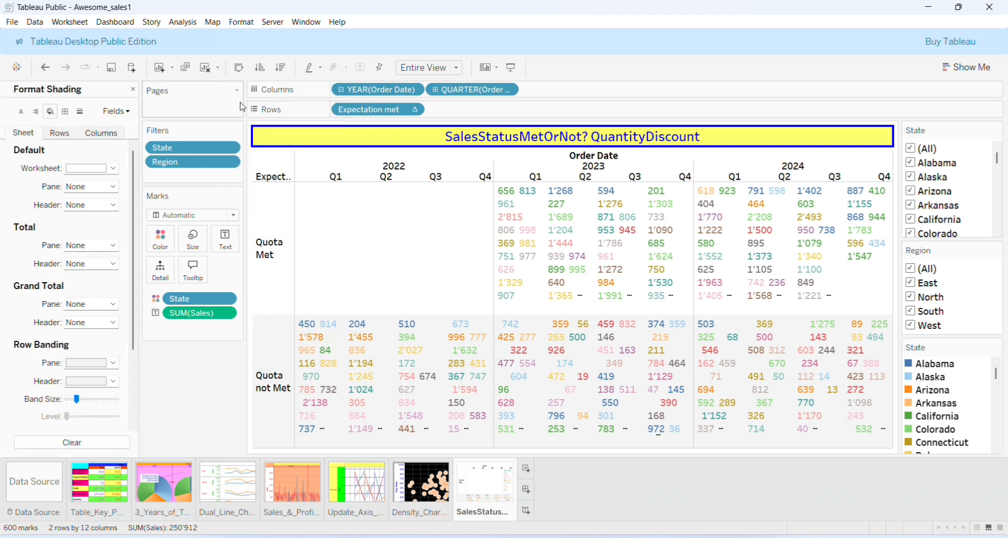
left_click(112, 169)
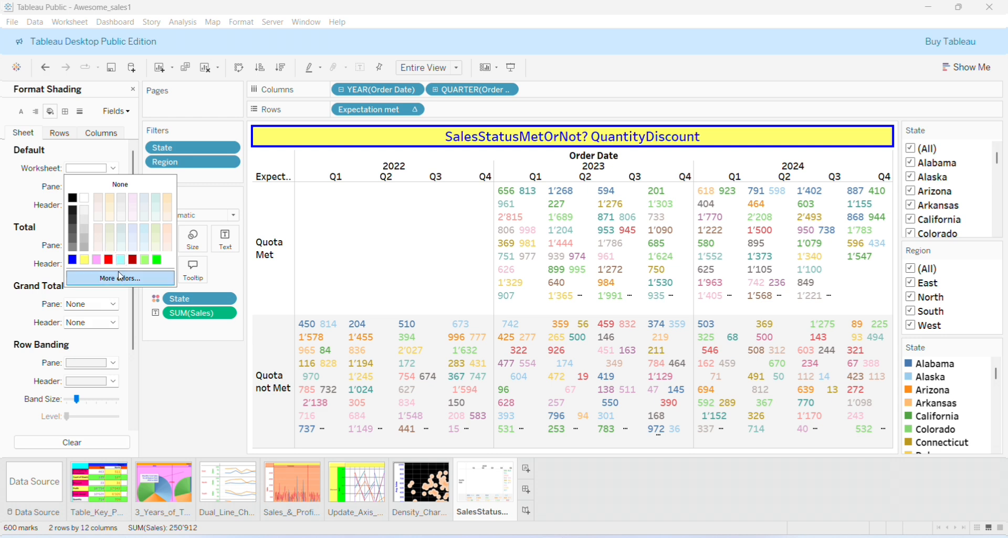
left_click(145, 260)
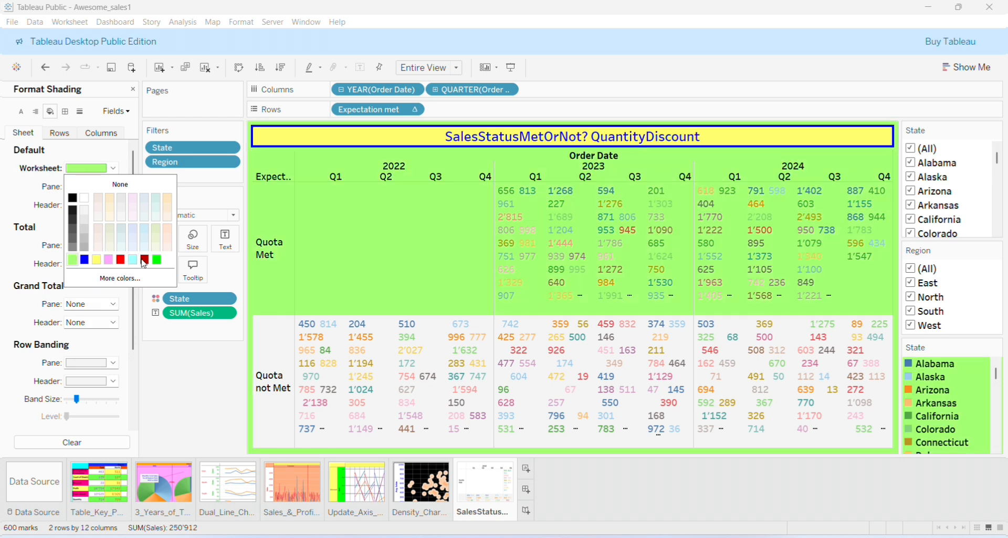
left_click(490, 366)
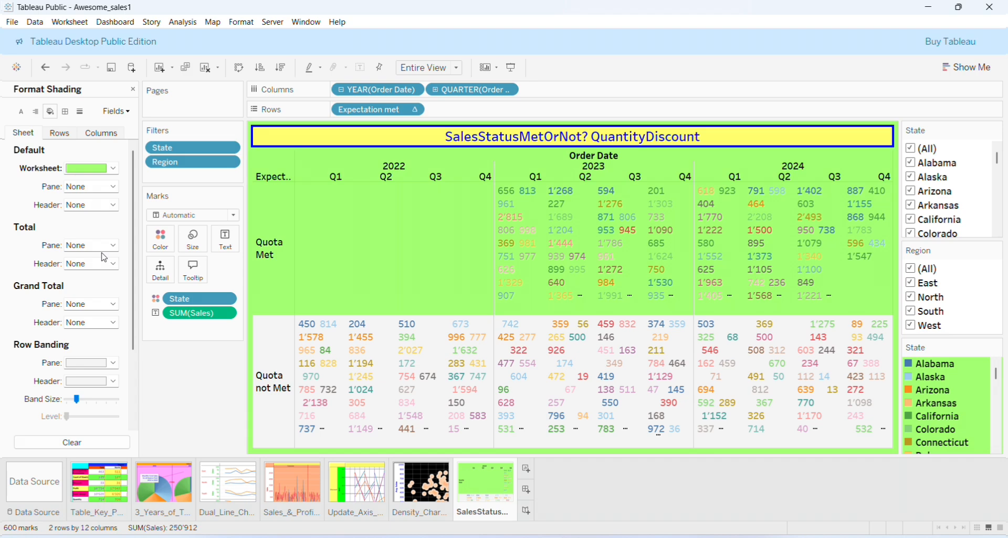
left_click(105, 134)
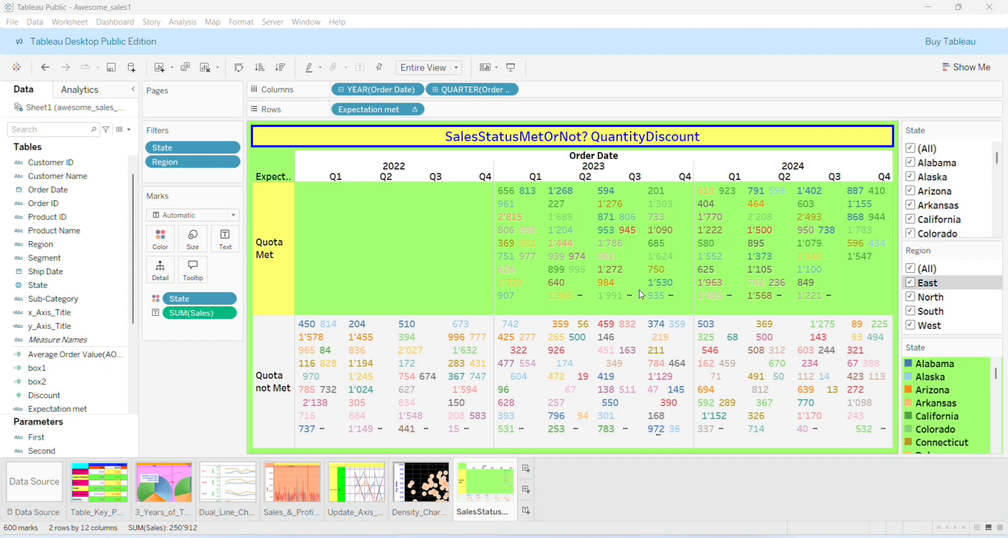
Add a point annotation reading "Max Quota Met: Ohio" in red, left-aligned size 10 text to Ohio's Q1 2024 mark under Quota Met
mouse_move(645, 343)
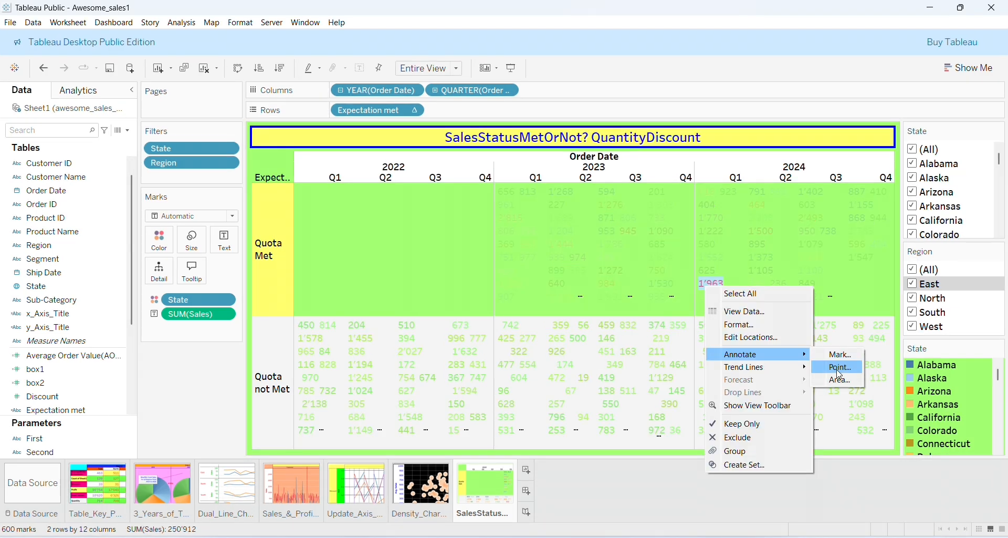
left_click(837, 369)
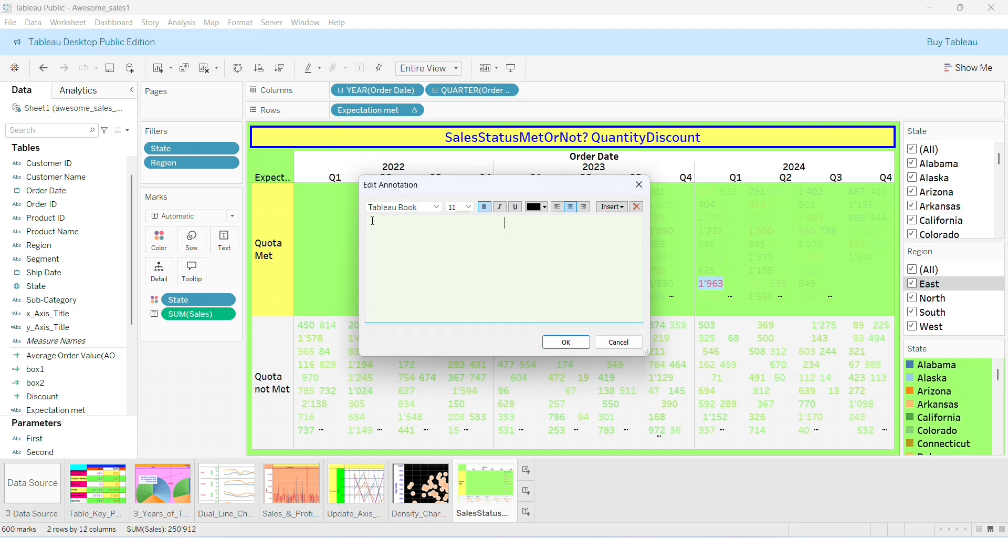
type("Max Quota Met:")
type(" 0")
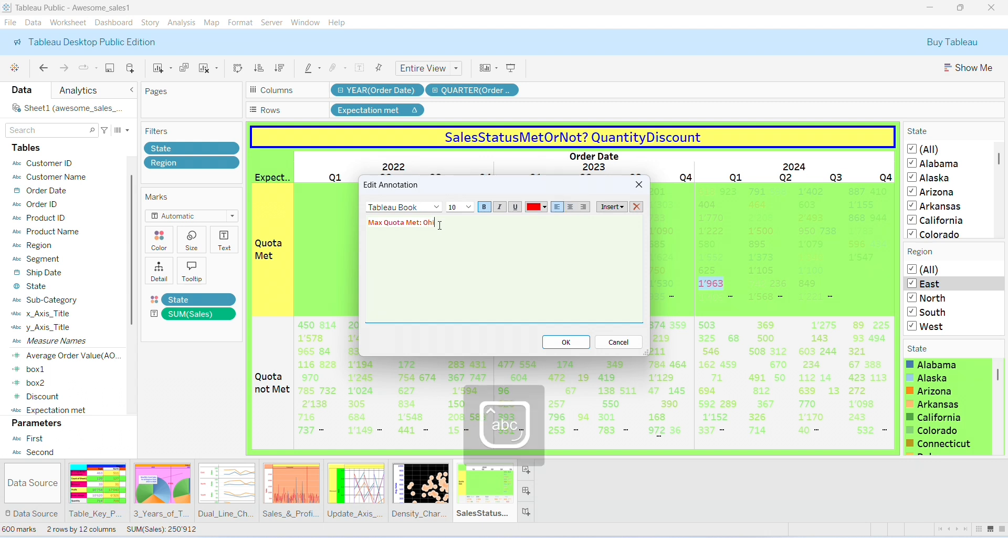
left_click(567, 342)
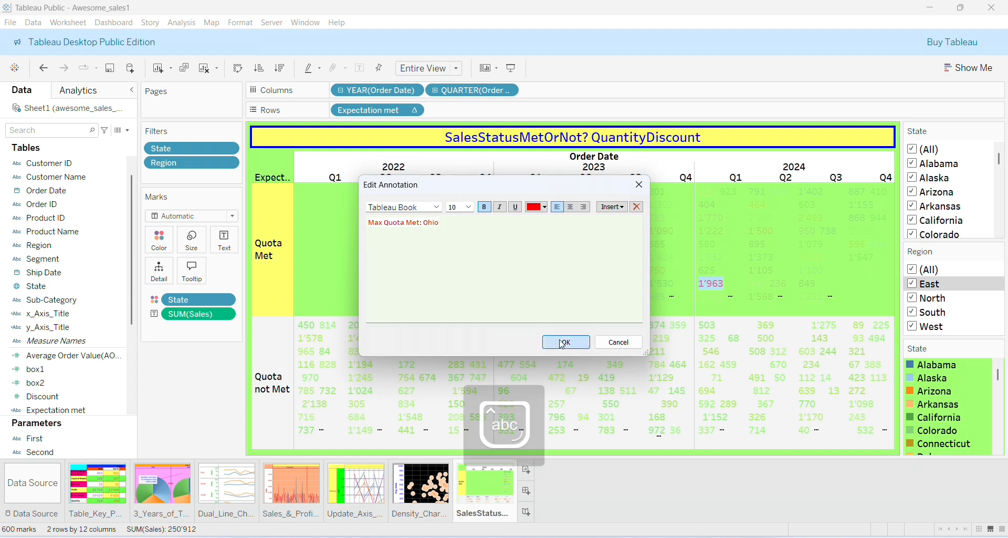
Move the Ohio annotation box into the empty 2022 area of the Quota Met row and deselect it
left_click(776, 271)
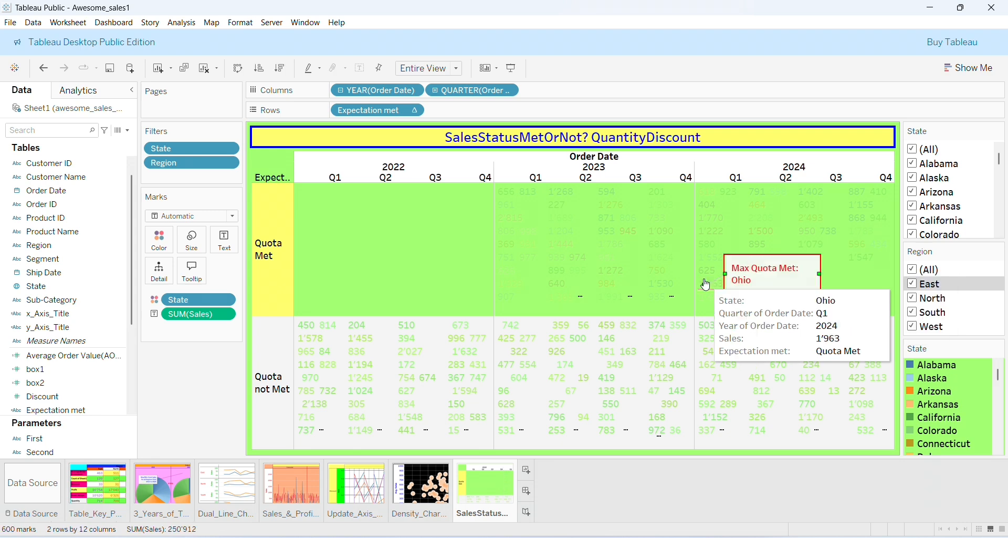
mouse_move(782, 271)
left_mouse_down()
mouse_move(367, 207)
mouse_move(432, 250)
left_mouse_up()
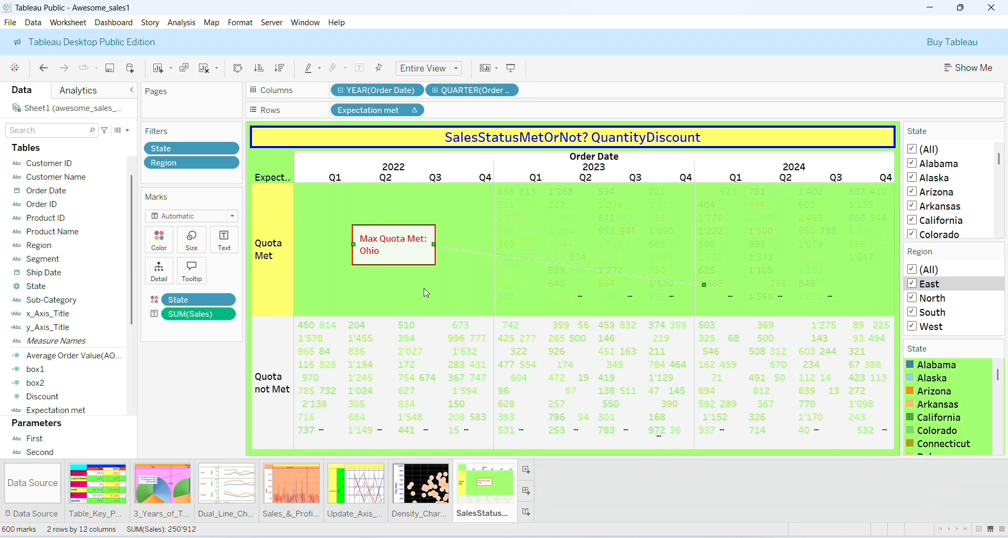
left_click(459, 256)
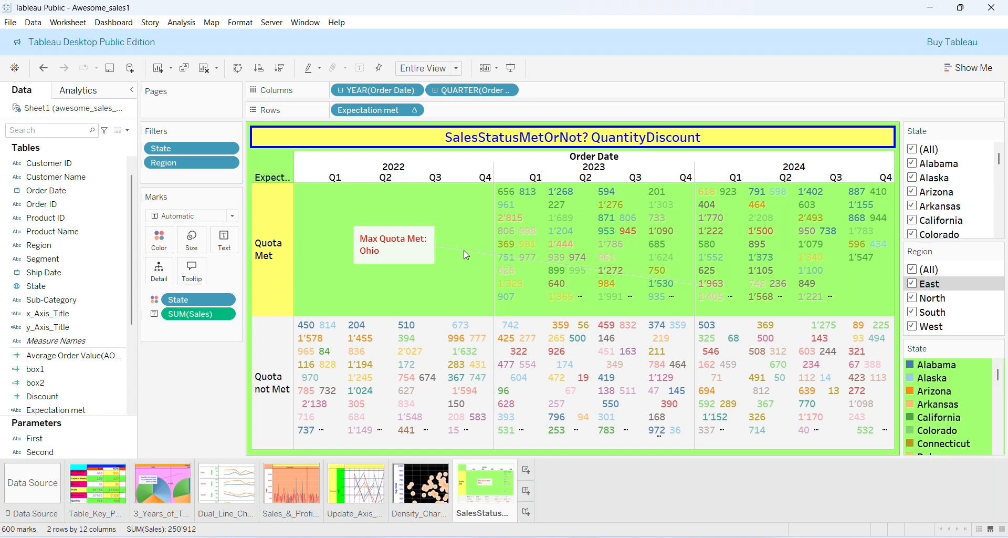
Toggle the bold style of the worksheet's default column header font
right_click(463, 251)
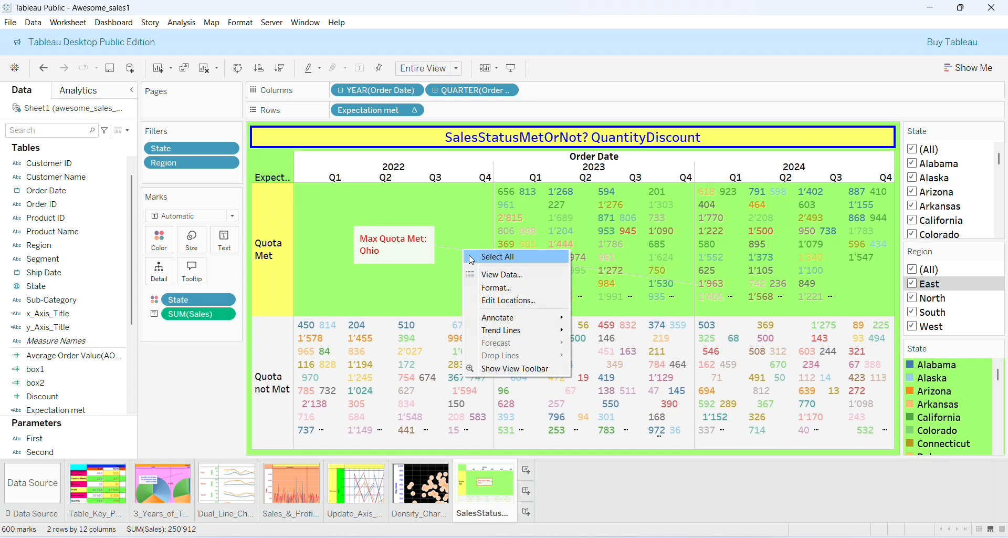
left_click(511, 295)
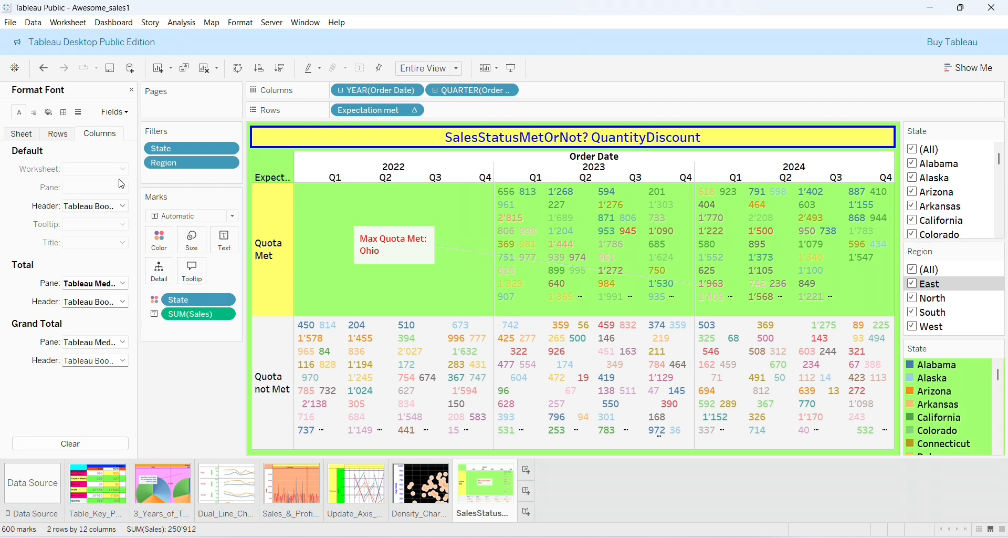
left_click(122, 206)
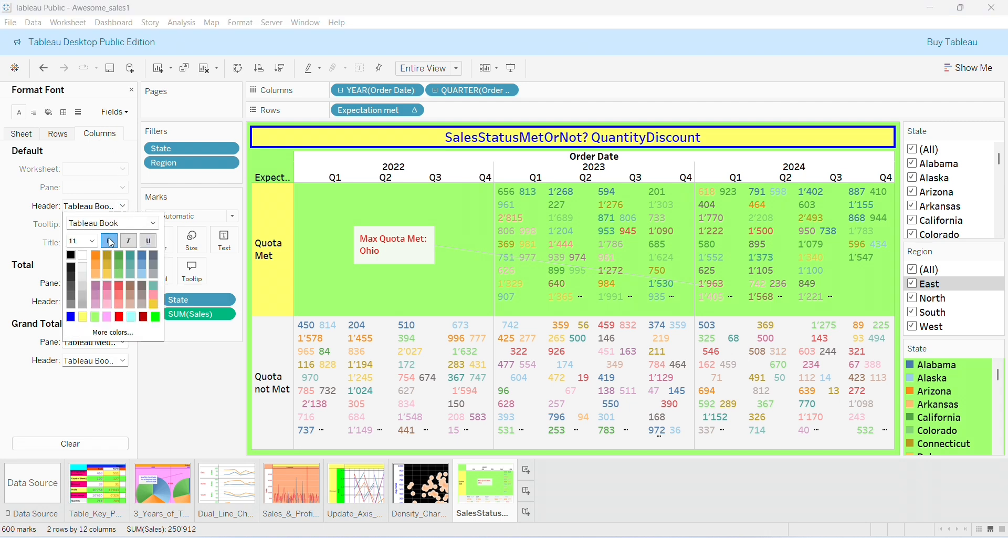
left_click(110, 241)
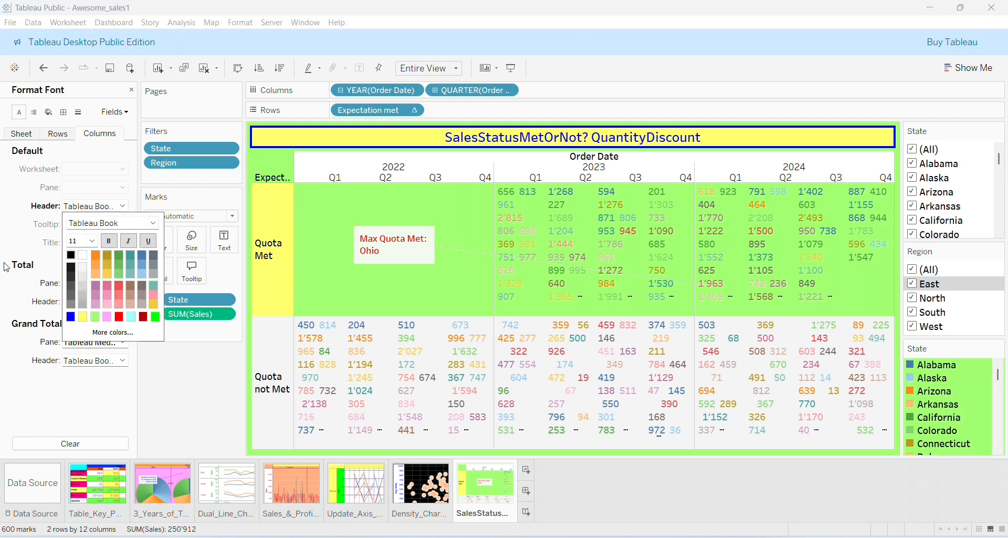
left_click(3, 237)
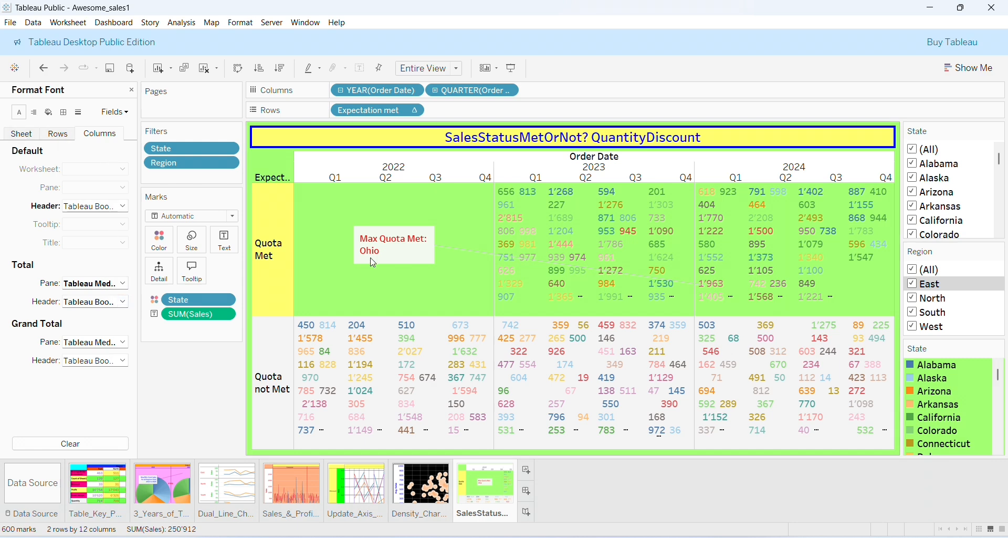
Give the "Max Quota Met: Ohio" annotation box a blue border
left_click(407, 263)
right_click(407, 263)
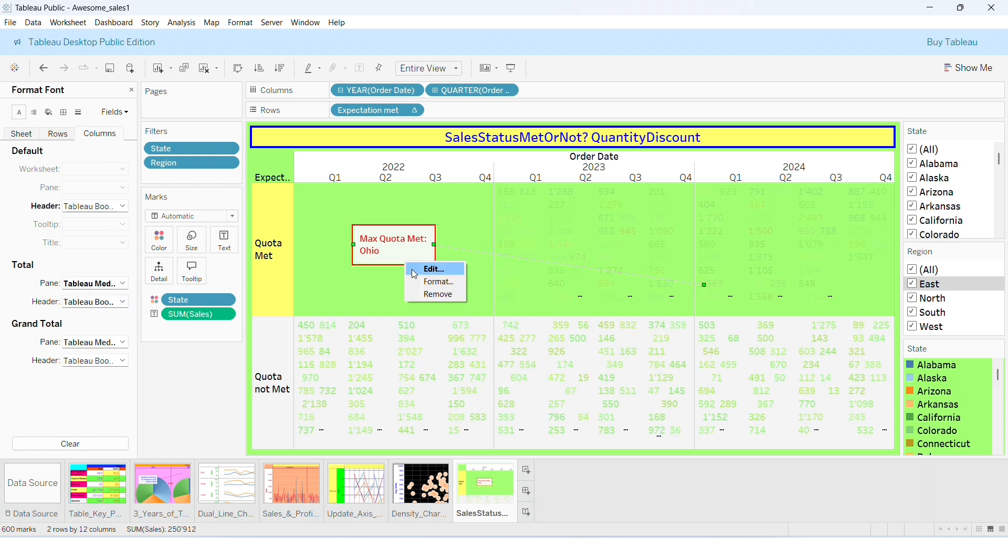
left_click(431, 285)
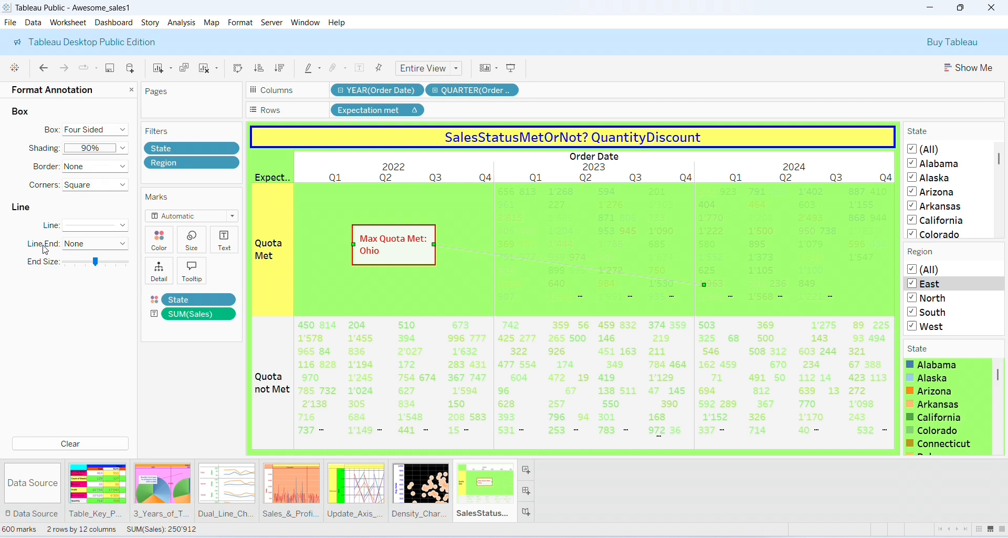
left_click(122, 167)
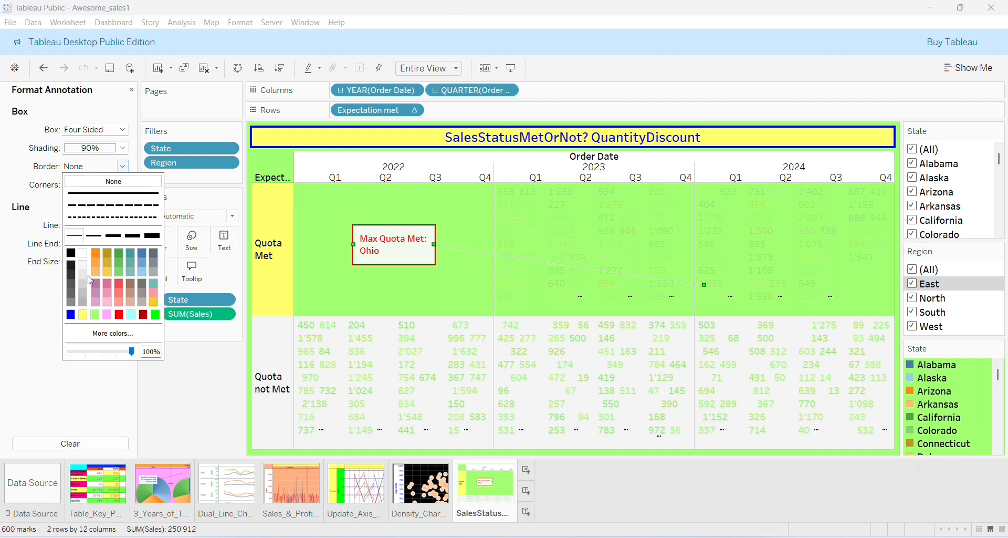
left_click(70, 315)
left_click(3, 336)
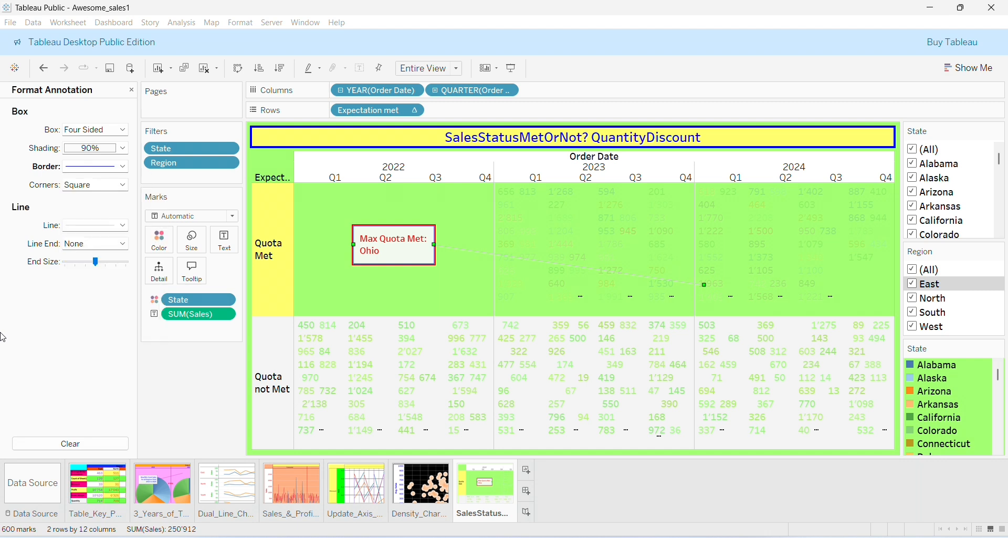
Color the Ohio annotation's leader line blue and close the annotation formatting
left_click(125, 226)
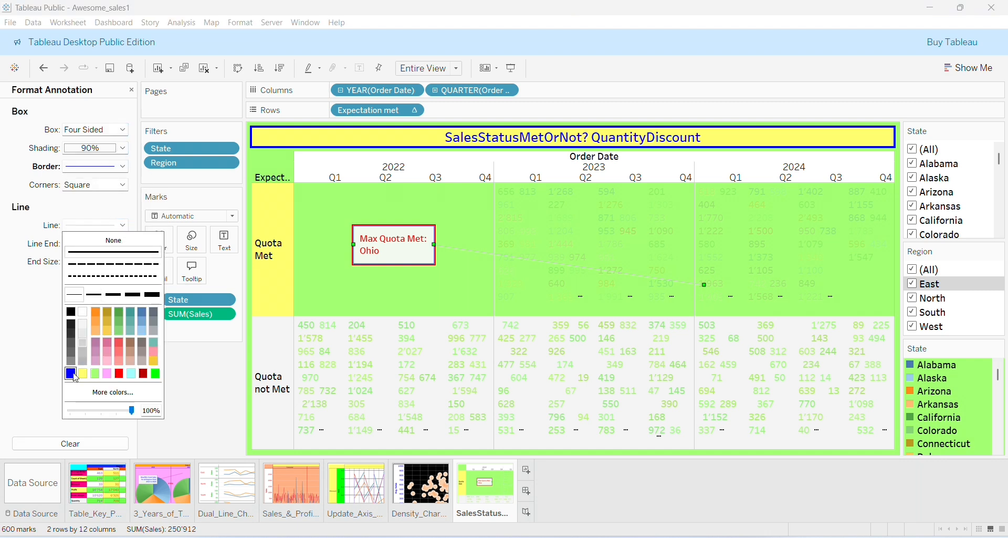
left_click(70, 373)
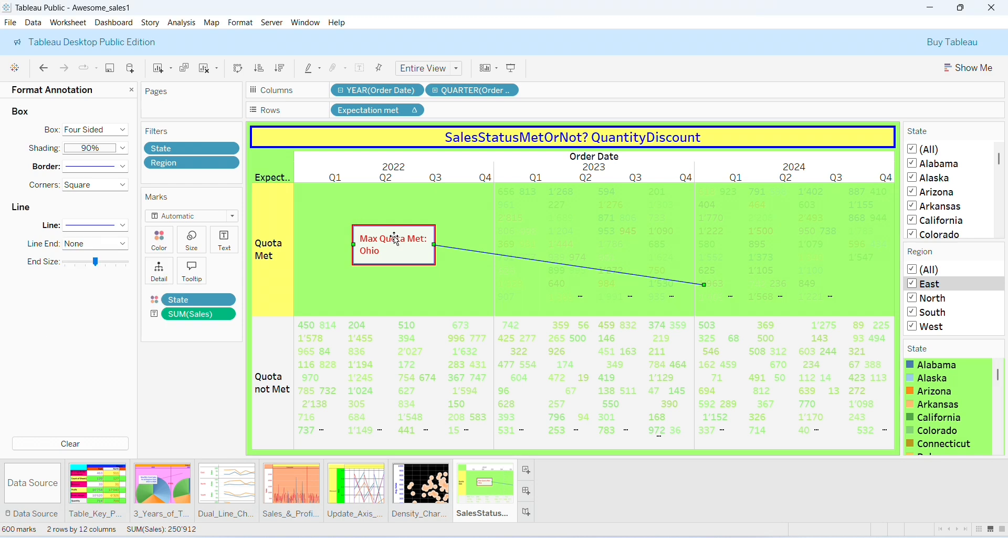
left_click(420, 282)
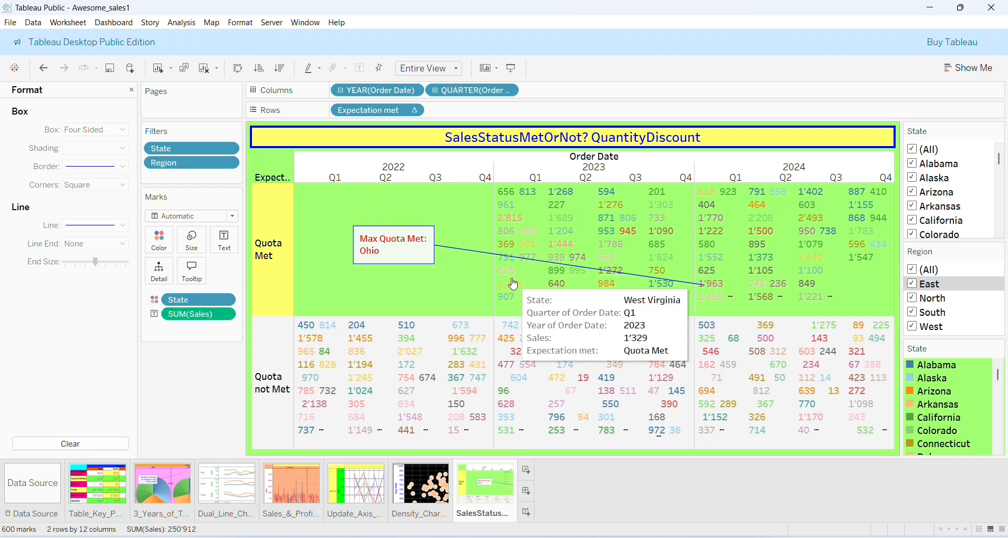
left_click(132, 91)
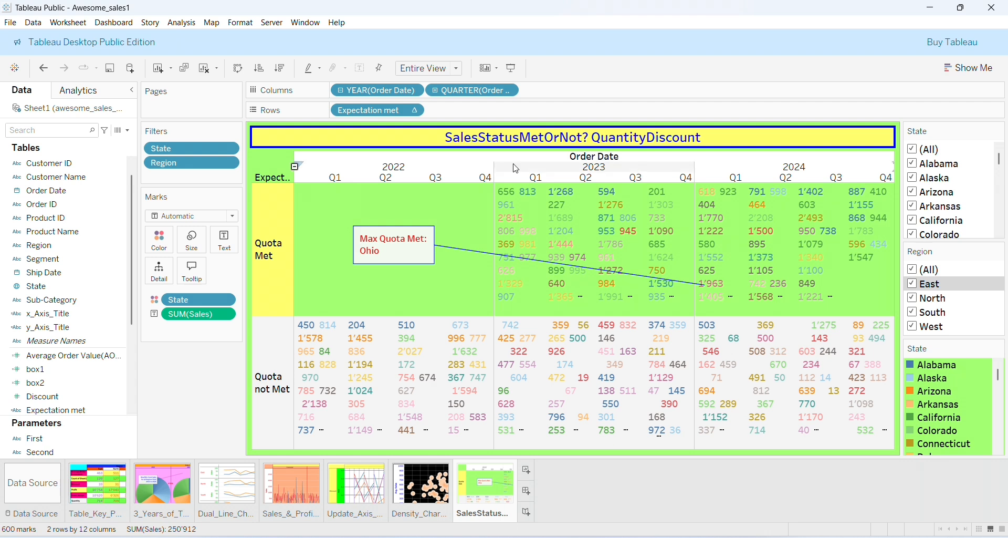
mouse_move(811, 224)
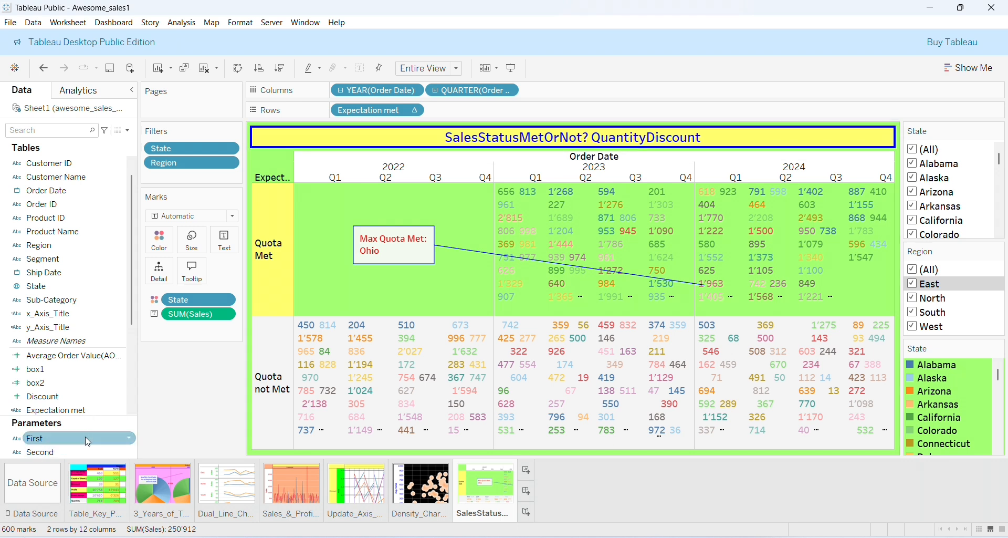
Show the parameter controls for First and Second beside the SalesStatusMetOrNot? view
right_click(122, 444)
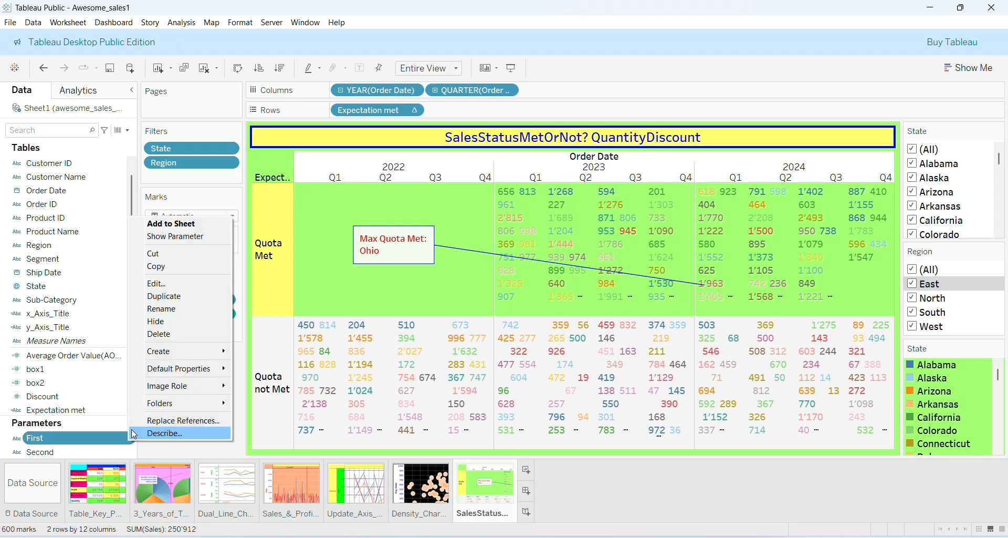
left_click(185, 239)
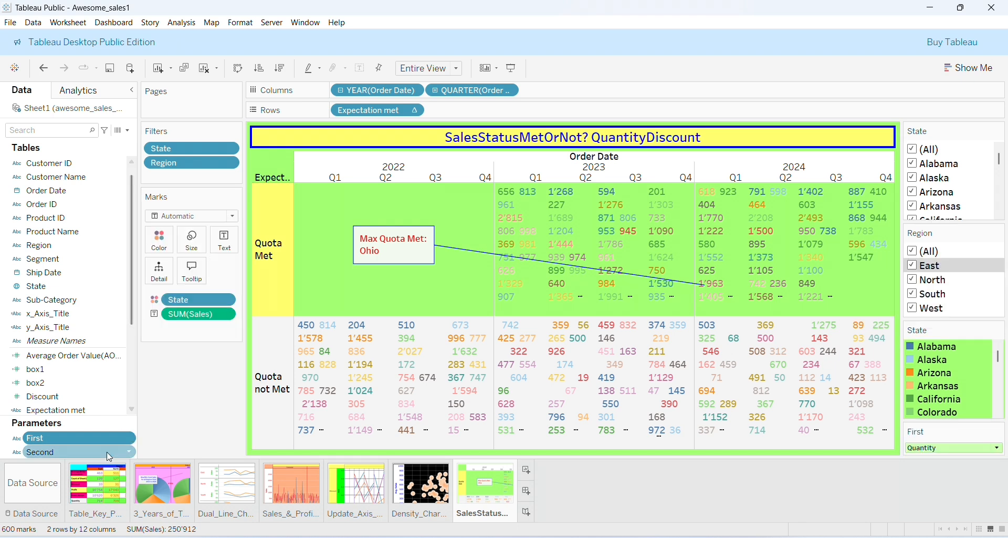
right_click(131, 453)
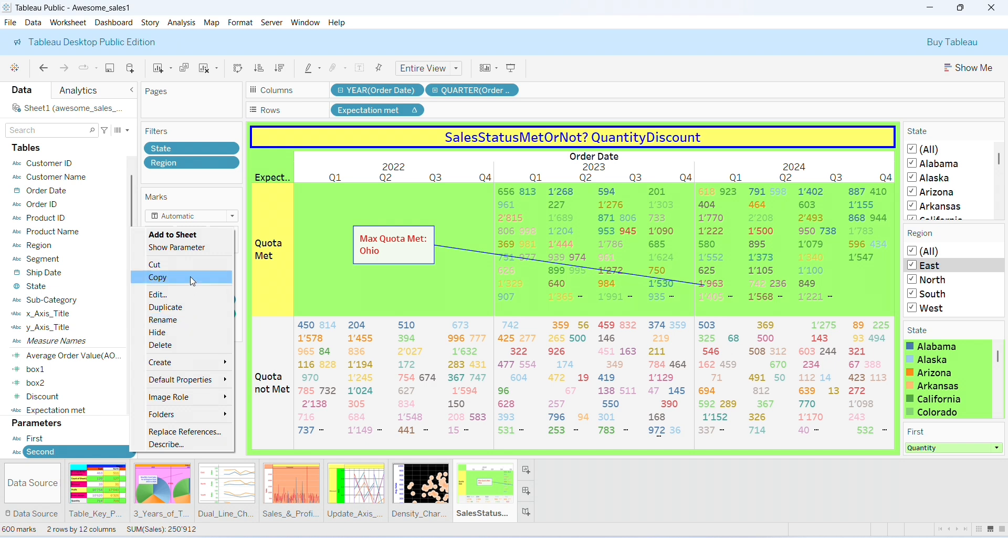
left_click(178, 247)
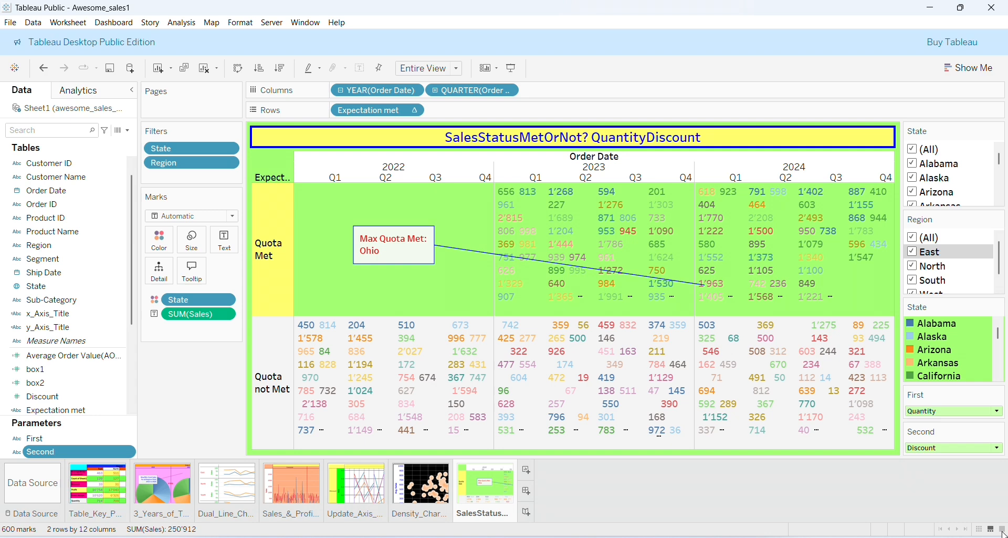
Display the sheets as plain name tabs instead of filmstrip thumbnails and save the workbook
left_click(1003, 530)
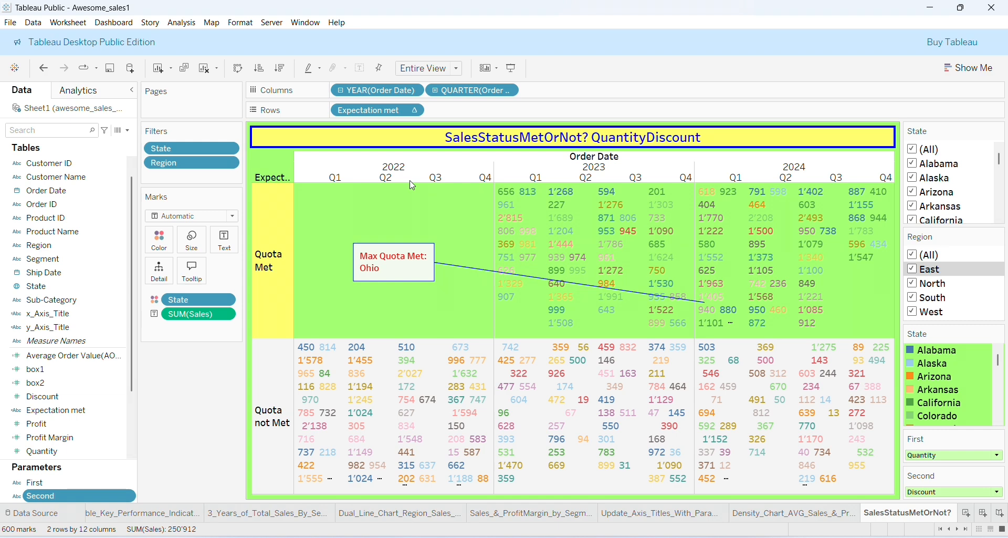
left_click(11, 23)
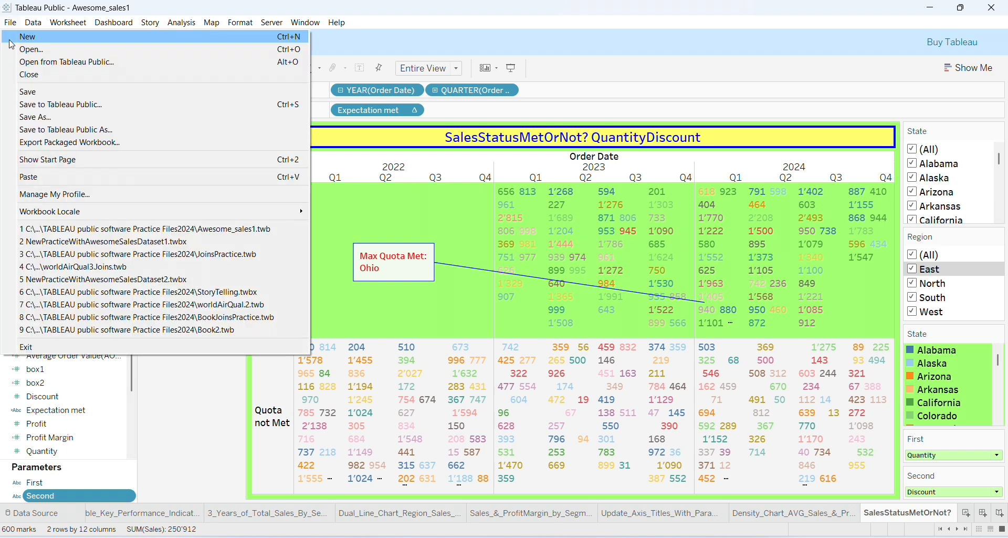
left_click(38, 92)
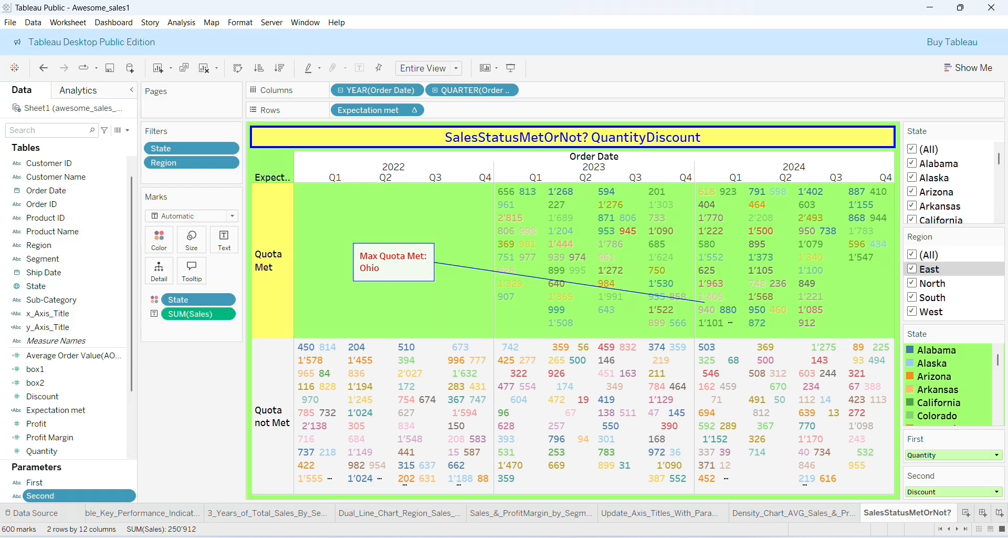
On the SalesStatusMetOrNot? worksheet, set the First parameter to Profit and Second to Sales, and display the sheets as filmstrip thumbnails
left_click(786, 515)
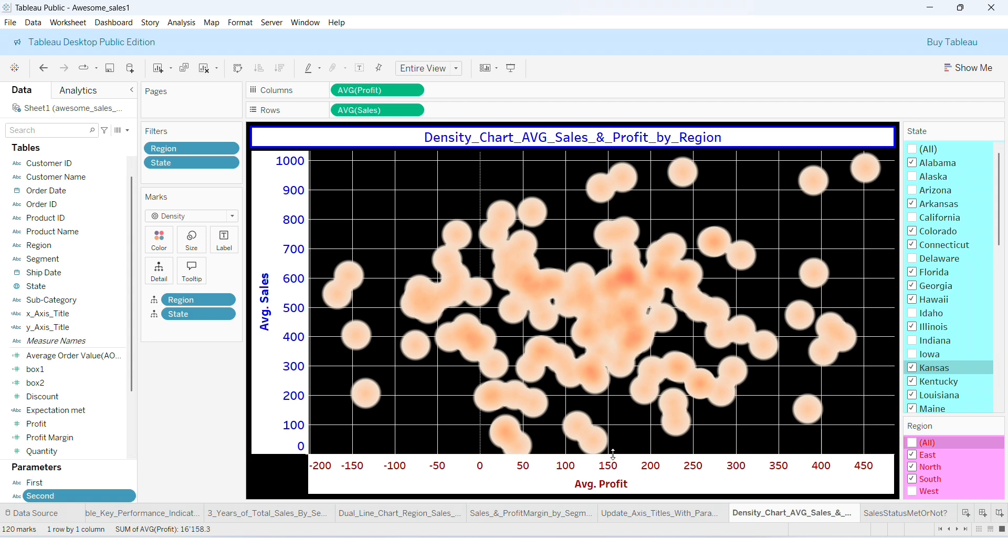
left_click(899, 514)
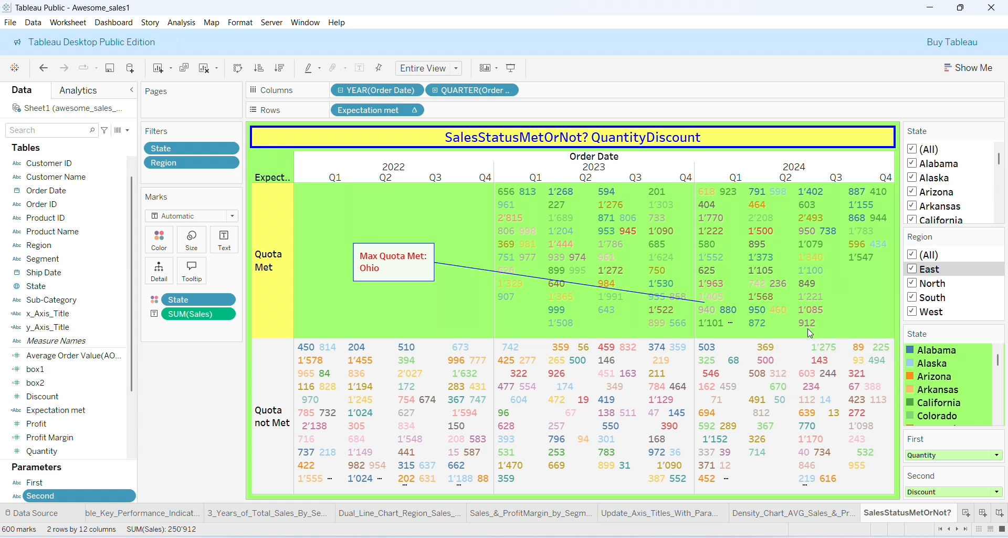
left_click(1001, 454)
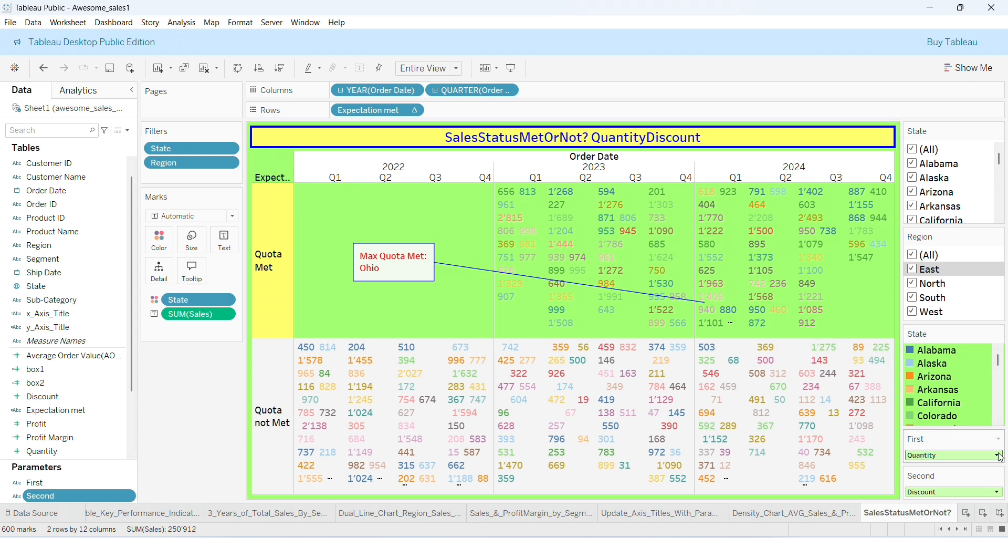
left_click(996, 457)
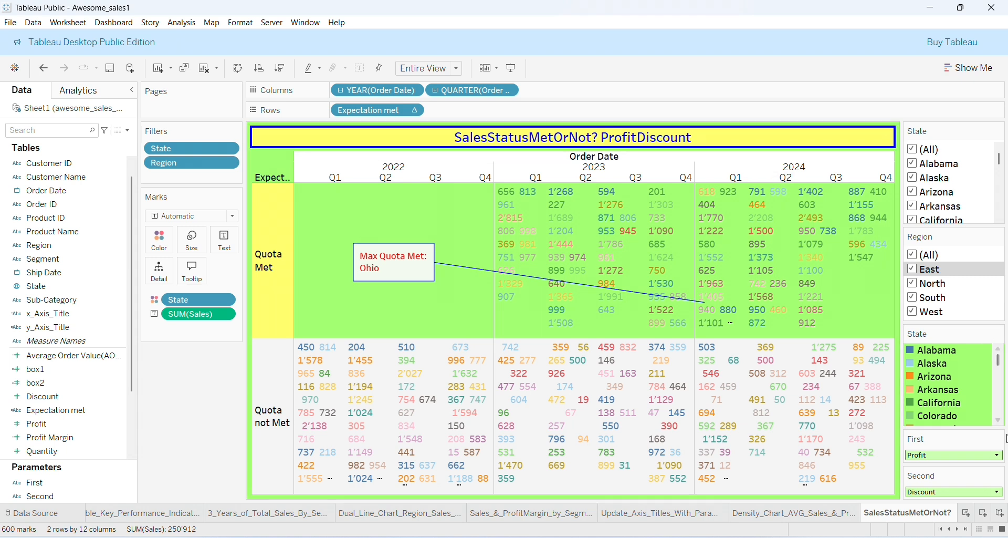
left_click(999, 492)
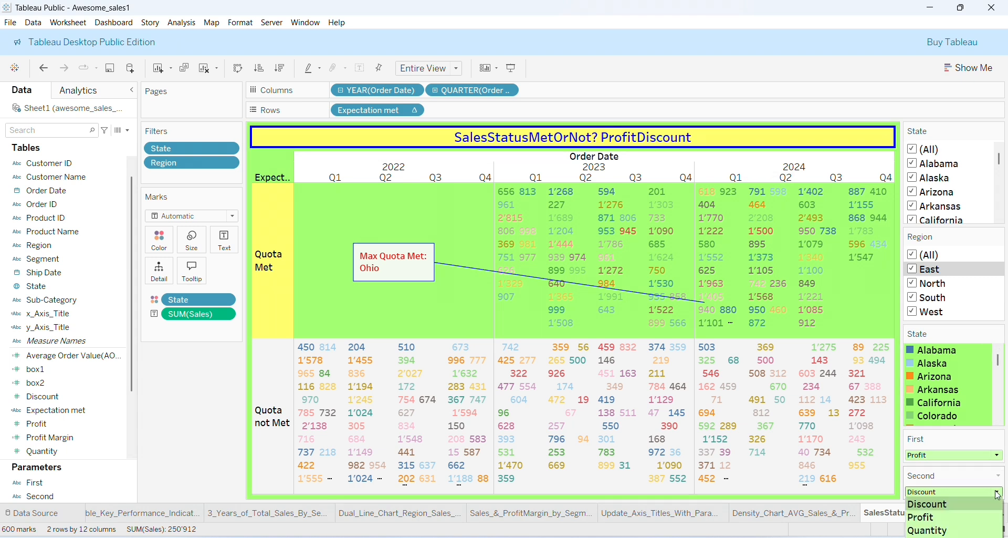
left_click(928, 536)
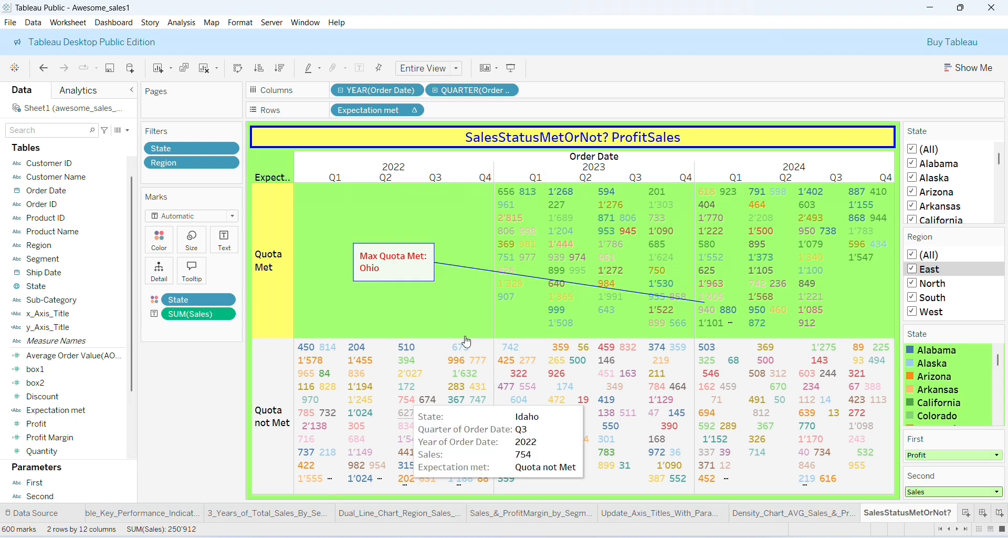
left_click(992, 531)
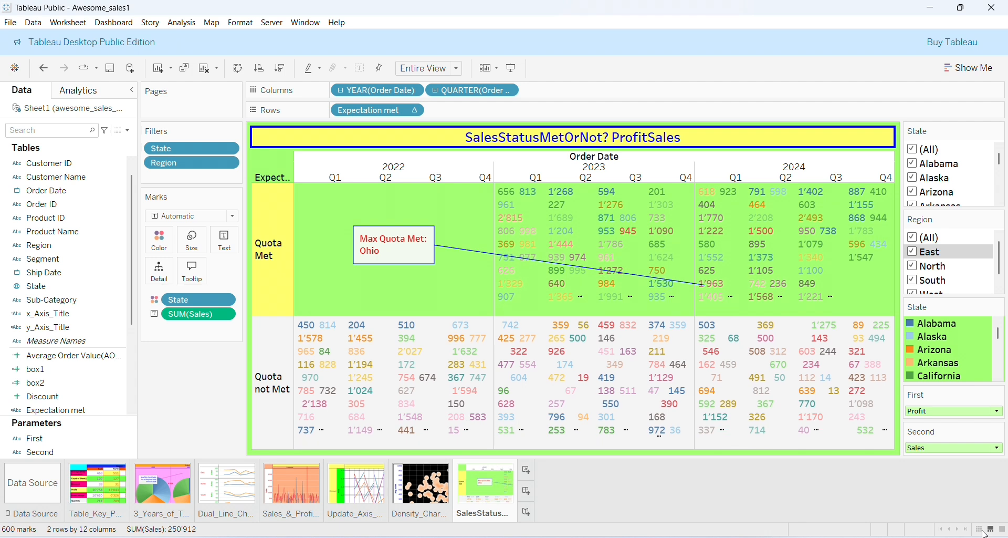